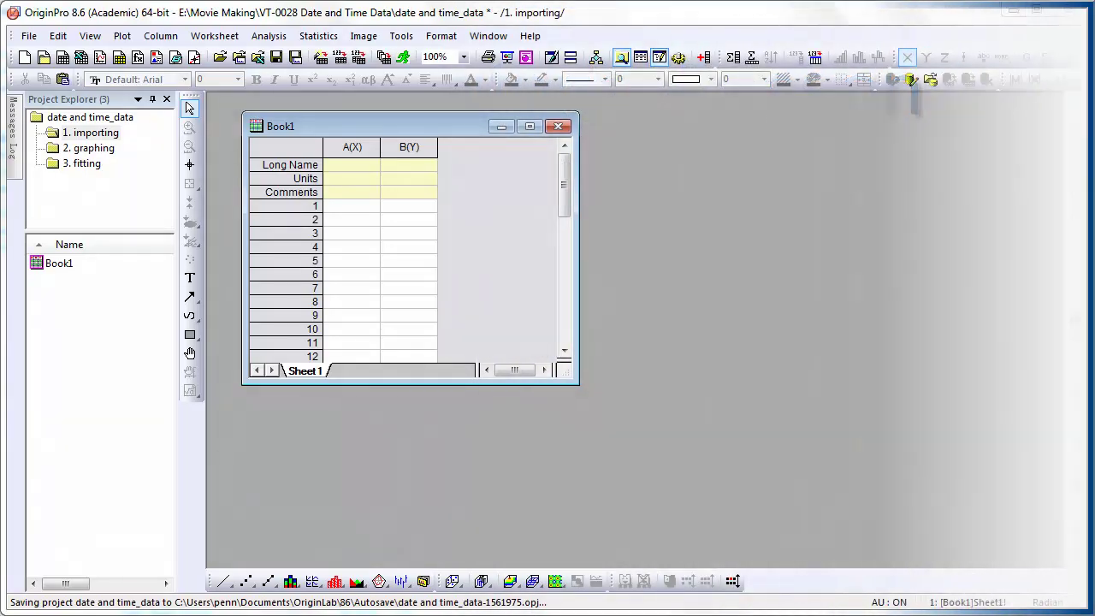
Import the Custom Date and Time.dat sample as ASCII into the worksheet.
{"action": "left_click", "coordinate": [339, 58]}
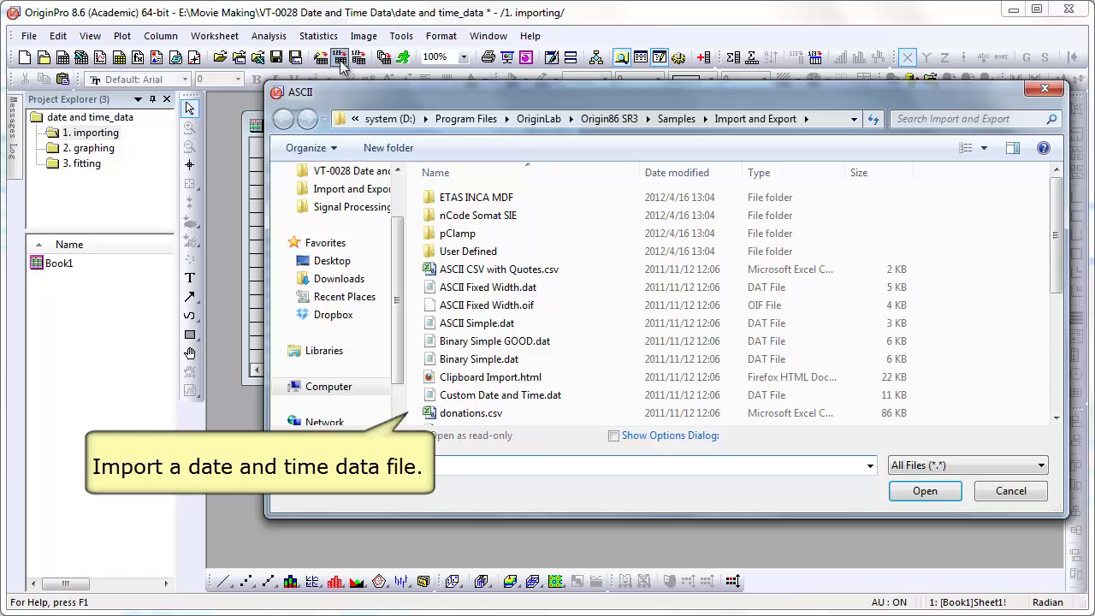
{"action": "left_click", "coordinate": [556, 394]}
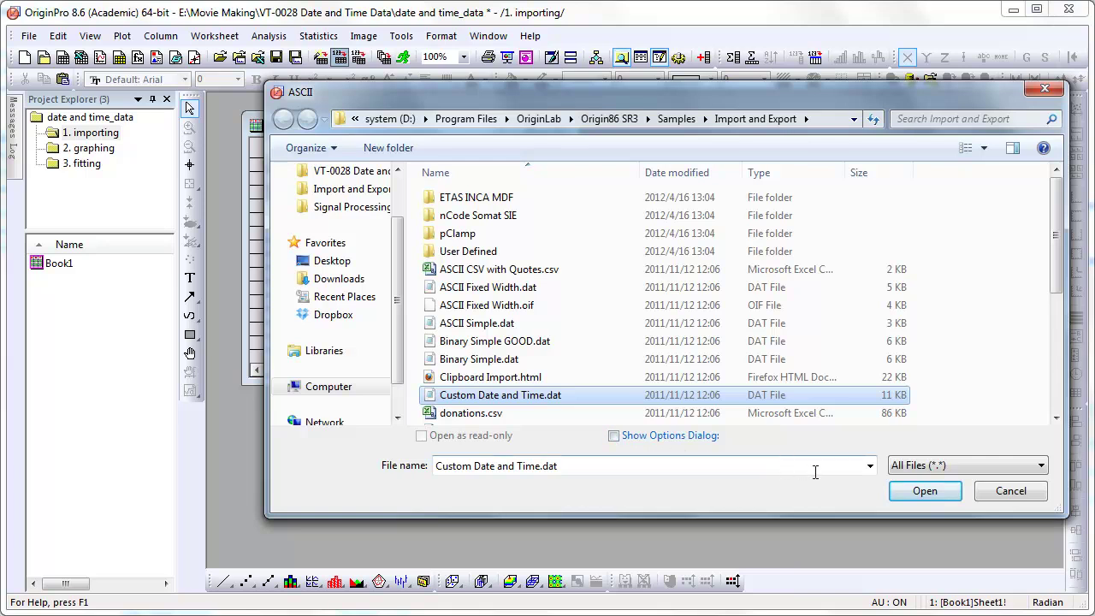
{"action": "left_click", "coordinate": [922, 491]}
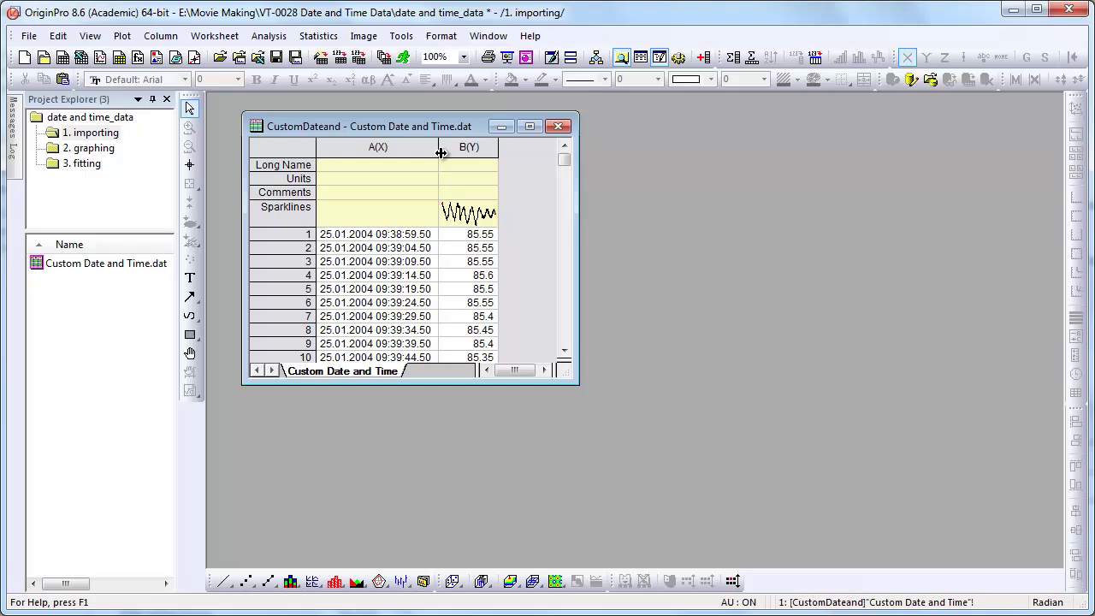
Widen column A and give it Date format with custom display dd'.'MM'.'yyyy HH':'mm':ss'.'##.
{"action": "left_click_drag", "start_coordinate": [438, 147], "coordinate": [471, 150]}
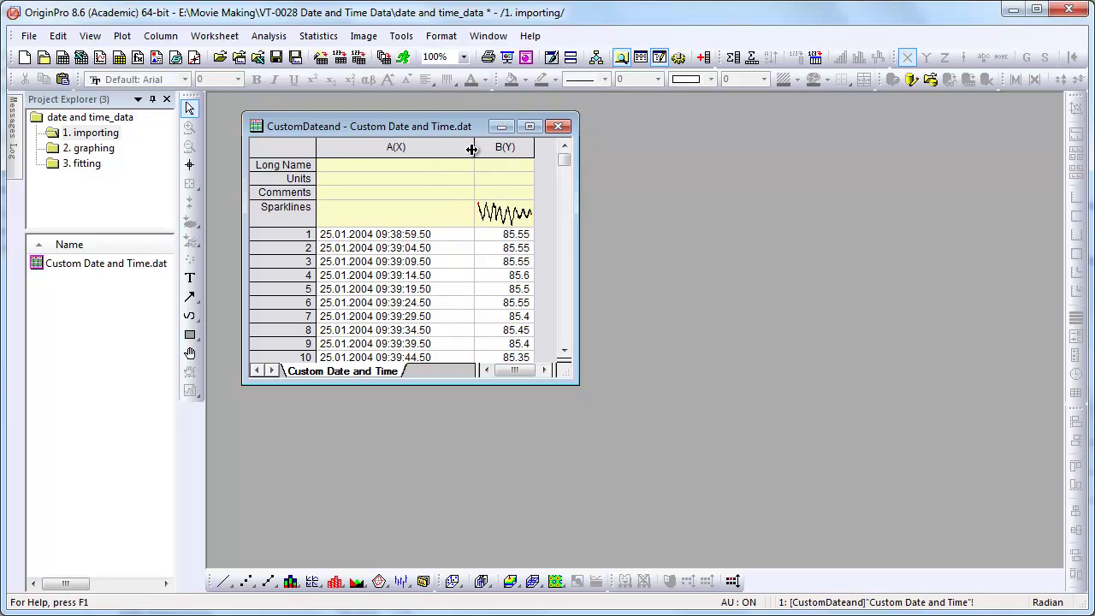
{"action": "left_click", "coordinate": [437, 236]}
{"action": "left_click", "coordinate": [410, 149]}
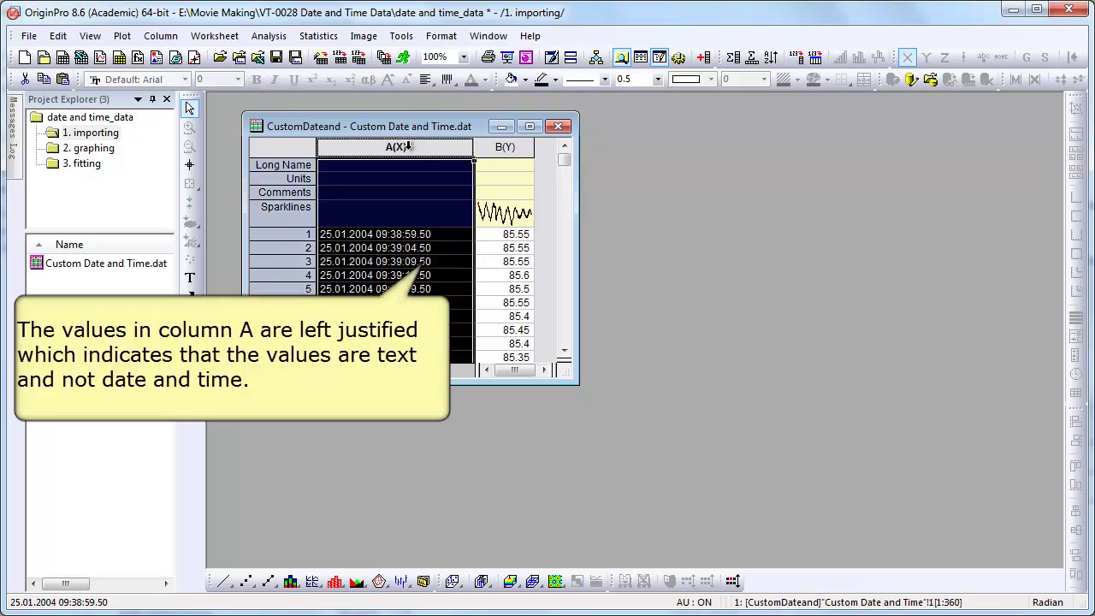
{"action": "right_click", "coordinate": [411, 150]}
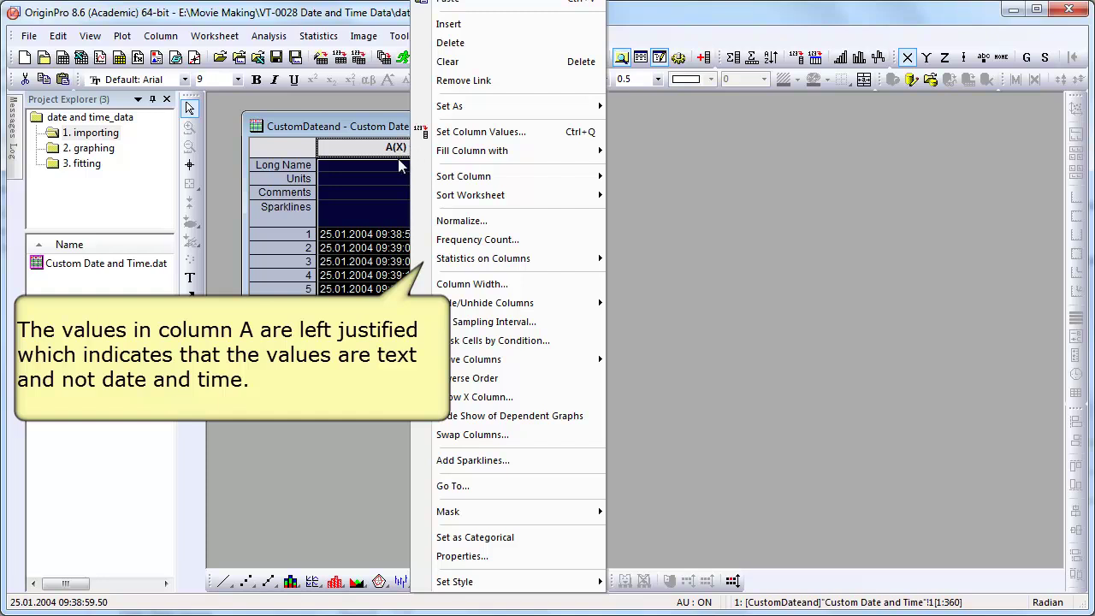
{"action": "left_click", "coordinate": [462, 555]}
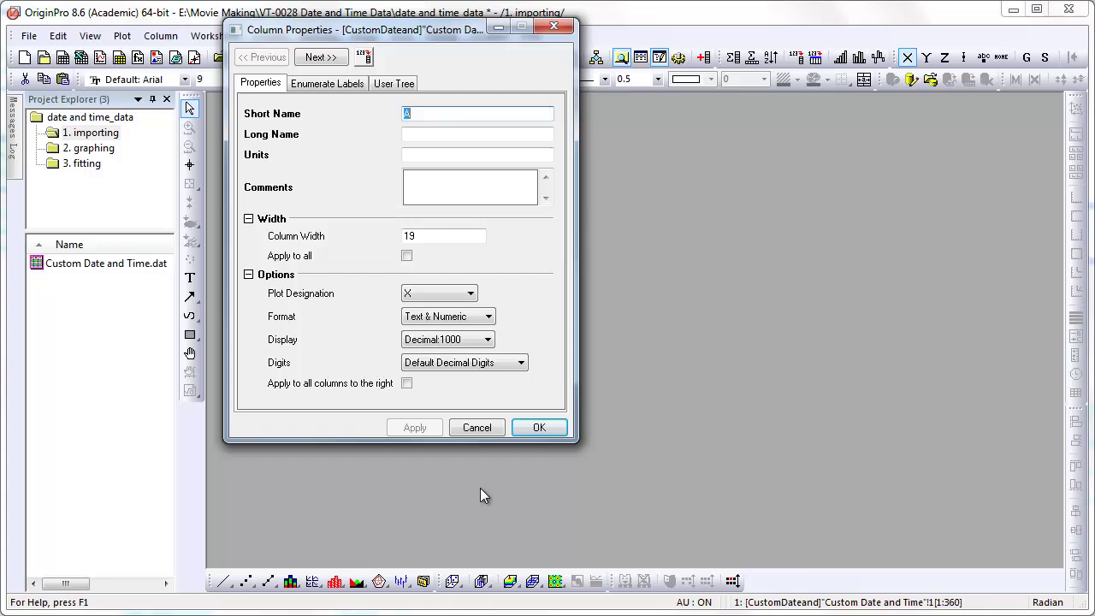
{"action": "left_click", "coordinate": [487, 317]}
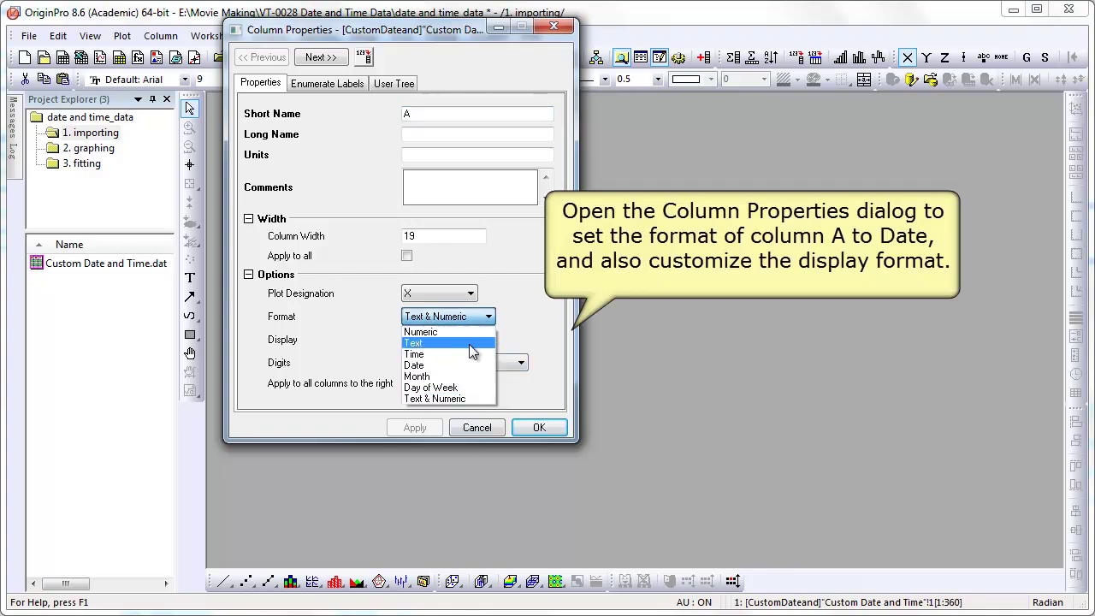
{"action": "left_click", "coordinate": [465, 366]}
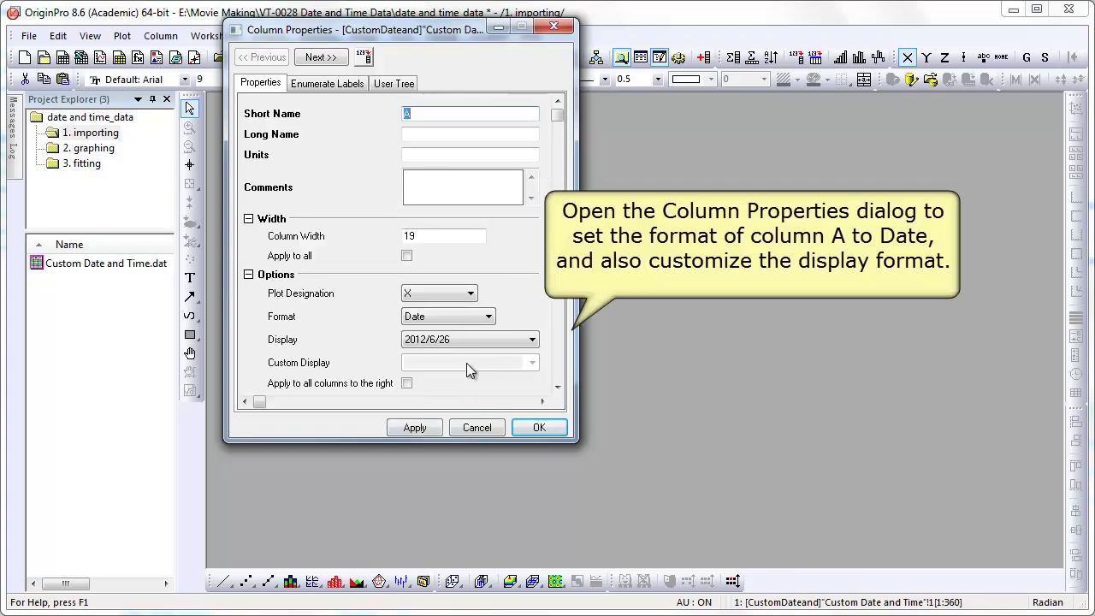
{"action": "left_click", "coordinate": [482, 343]}
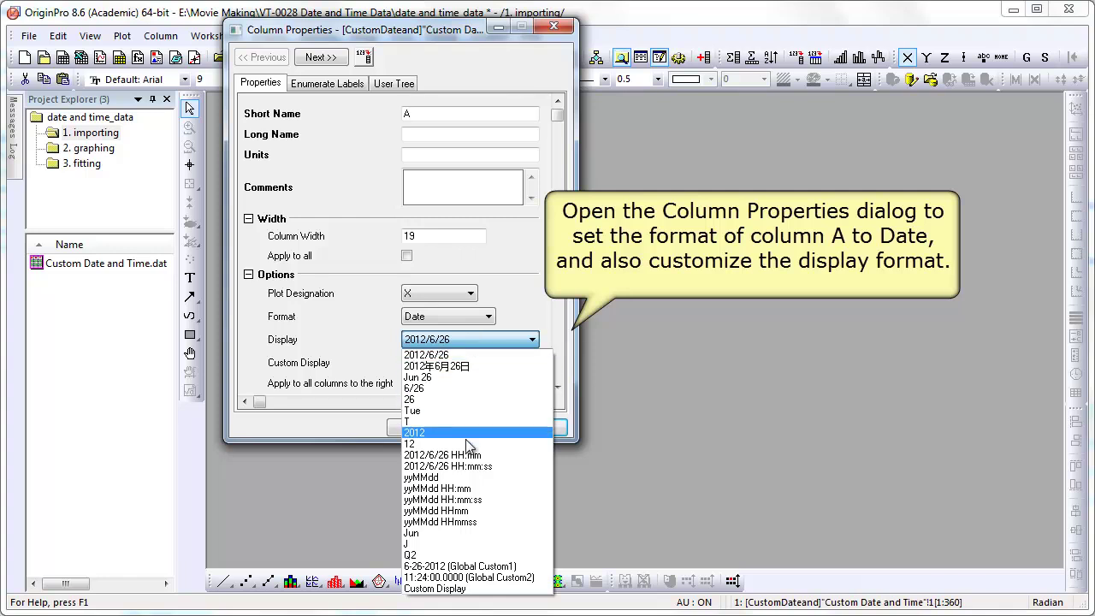
{"action": "left_click", "coordinate": [494, 590]}
{"action": "left_click", "coordinate": [461, 362]}
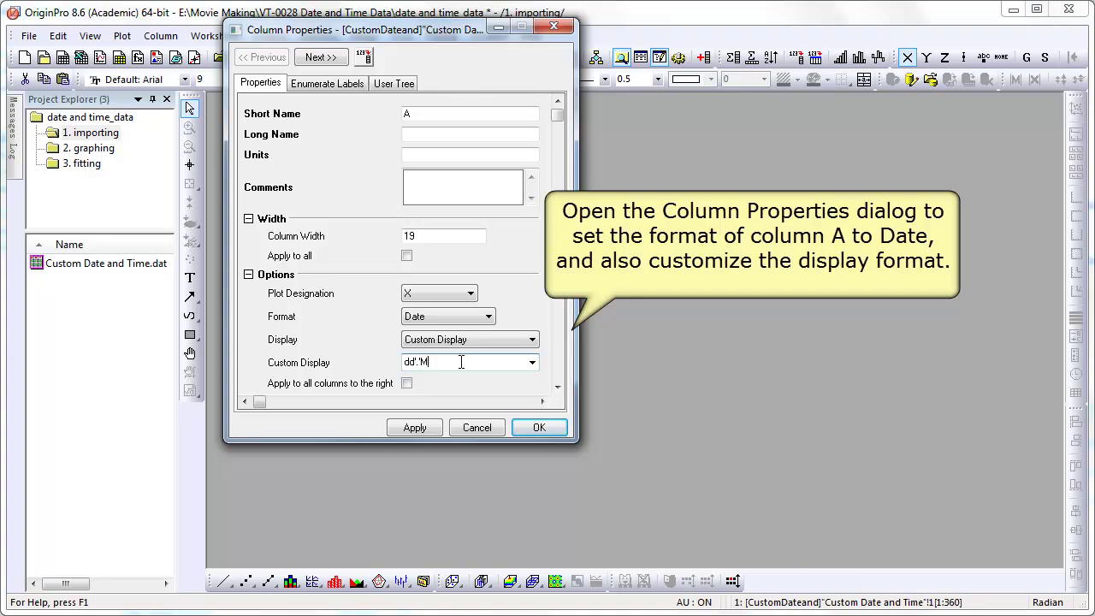
{"action": "type", "text": "dd'.'MM'.'yyyy HH':'mm"}
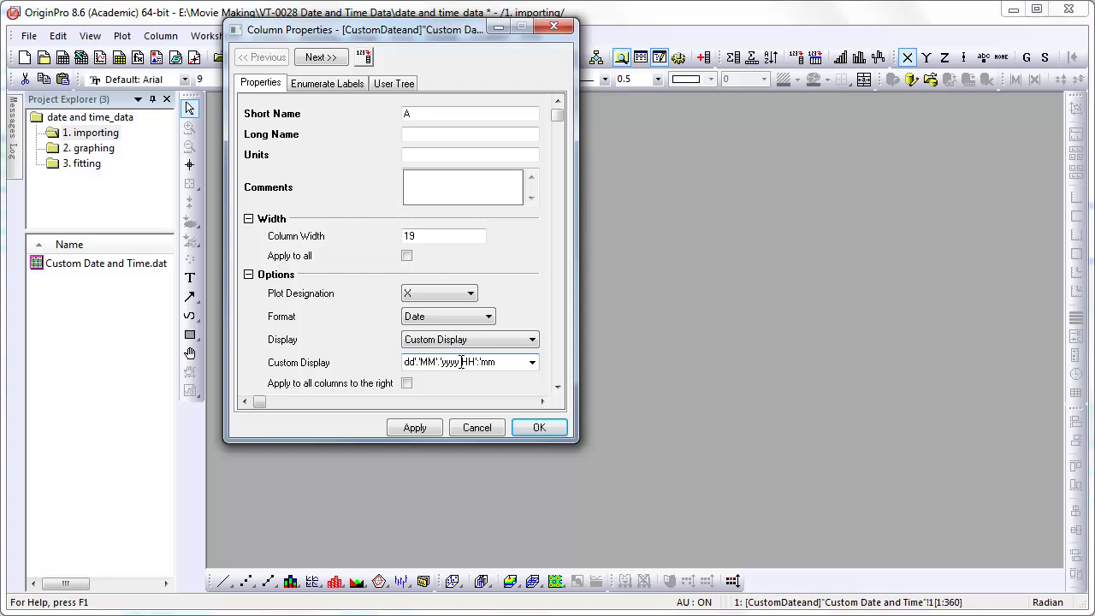
{"action": "type", "text": "':"}
{"action": "type", "text": "ss'.'##"}
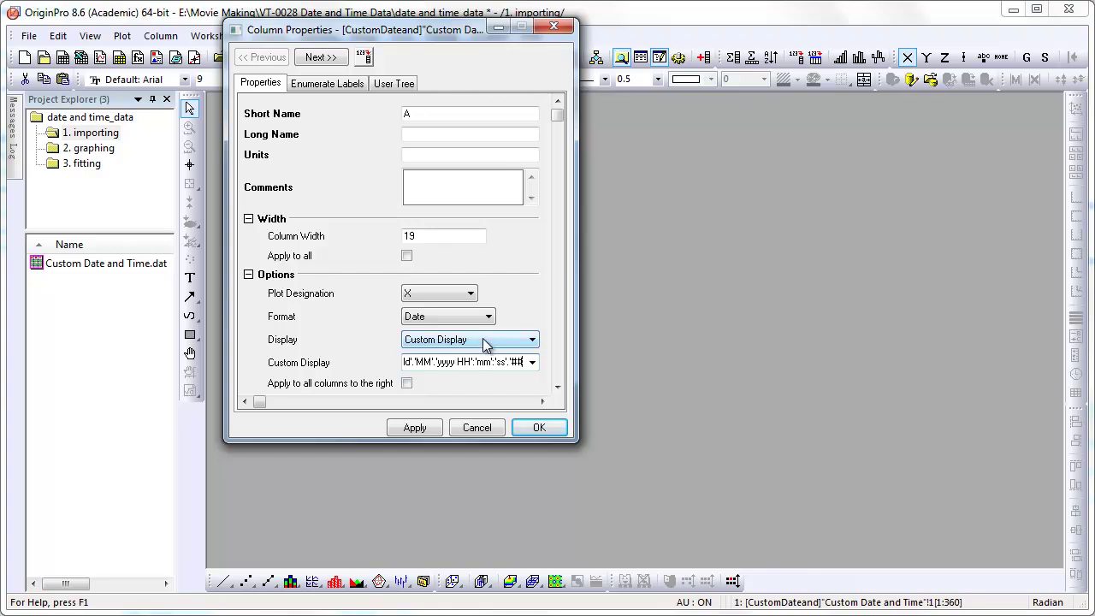
Apply column A's date format, check the converted dates, and enlarge the worksheet window.
{"action": "left_click", "coordinate": [537, 426]}
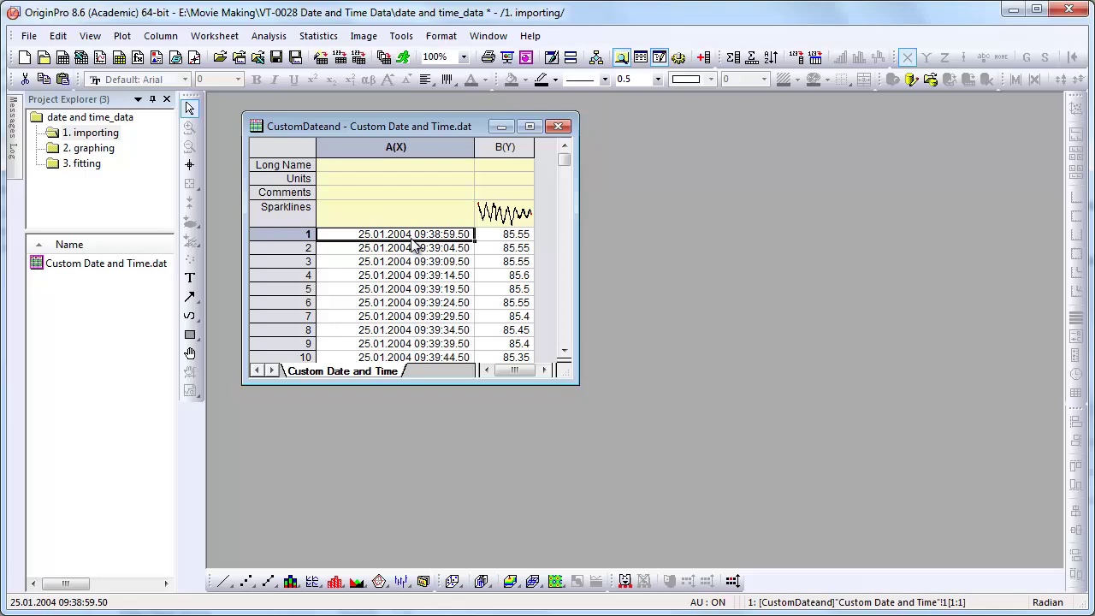
{"action": "left_click", "coordinate": [412, 238]}
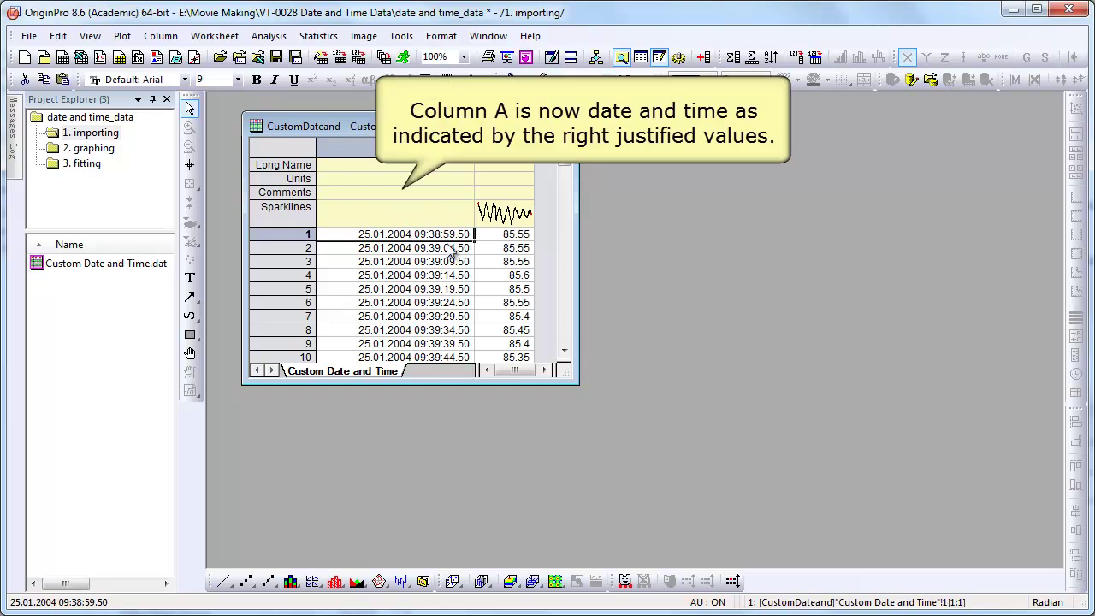
{"action": "left_click_drag", "start_coordinate": [579, 268], "coordinate": [992, 270]}
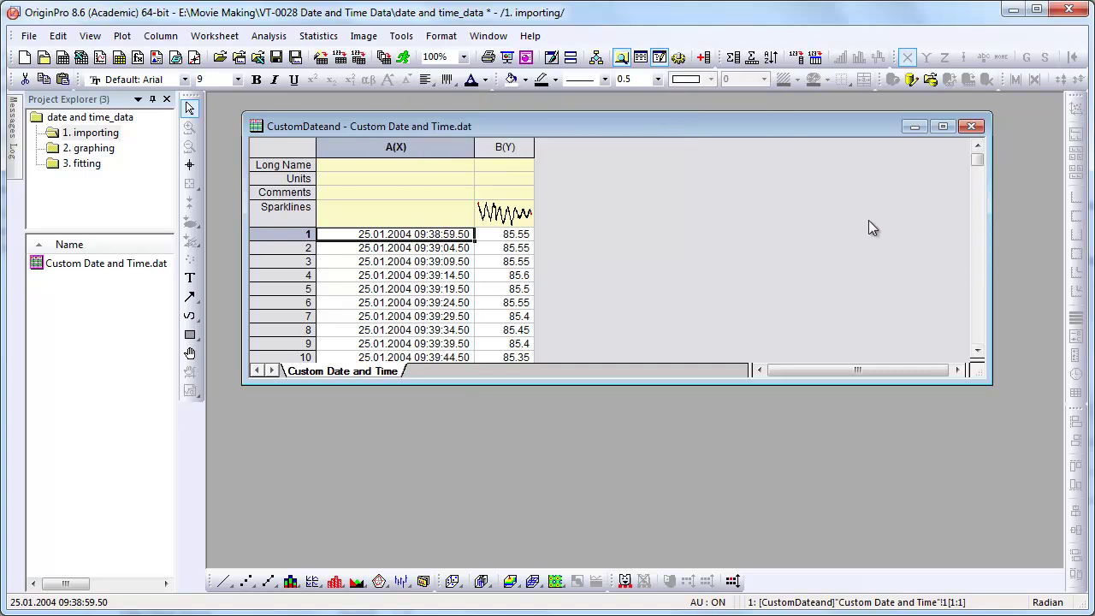
Add empty columns C and D, making column C wider.
{"action": "left_click", "coordinate": [704, 58]}
{"action": "left_click", "coordinate": [703, 58]}
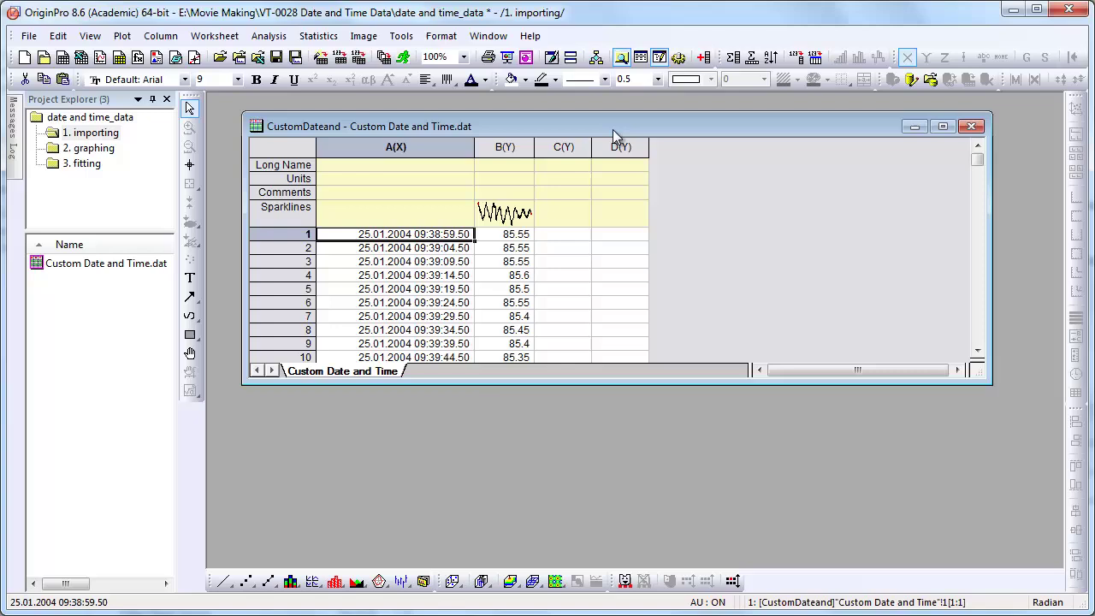
{"action": "left_click_drag", "start_coordinate": [591, 146], "coordinate": [765, 152]}
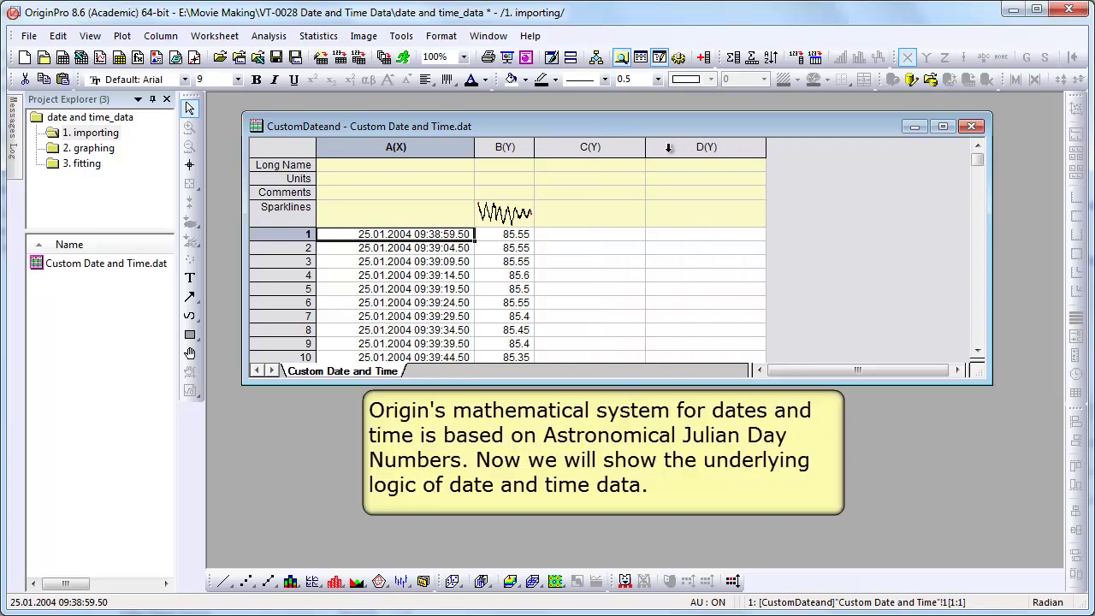
{"action": "left_click", "coordinate": [578, 148]}
Fill column C with the date part using the formula int(col(a)).
{"action": "right_click", "coordinate": [577, 150]}
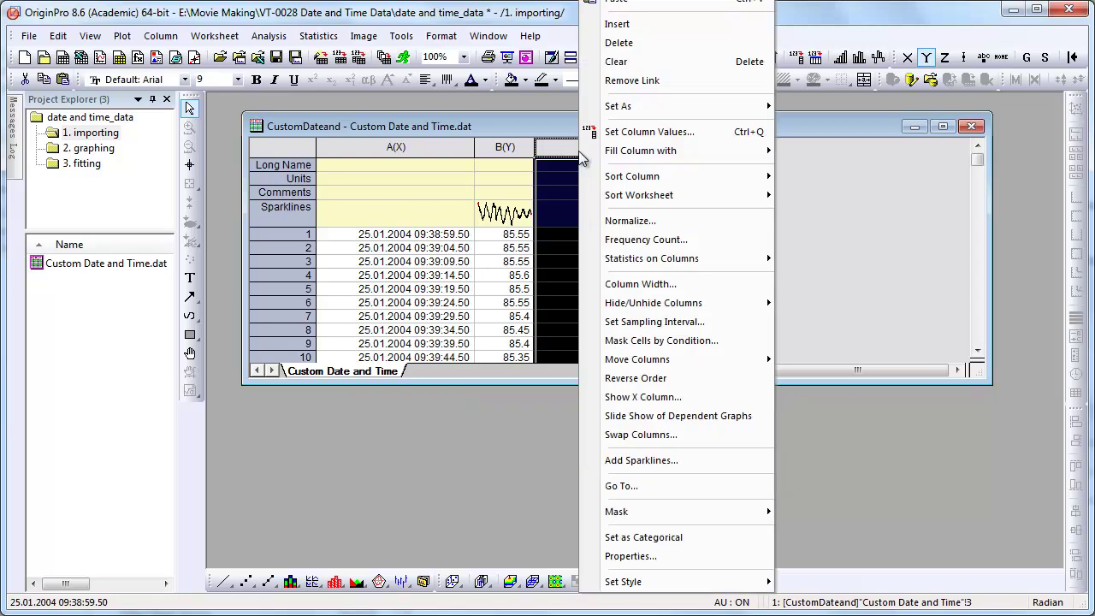
{"action": "left_click", "coordinate": [644, 132]}
{"action": "left_click_drag", "start_coordinate": [644, 122], "coordinate": [379, 95]}
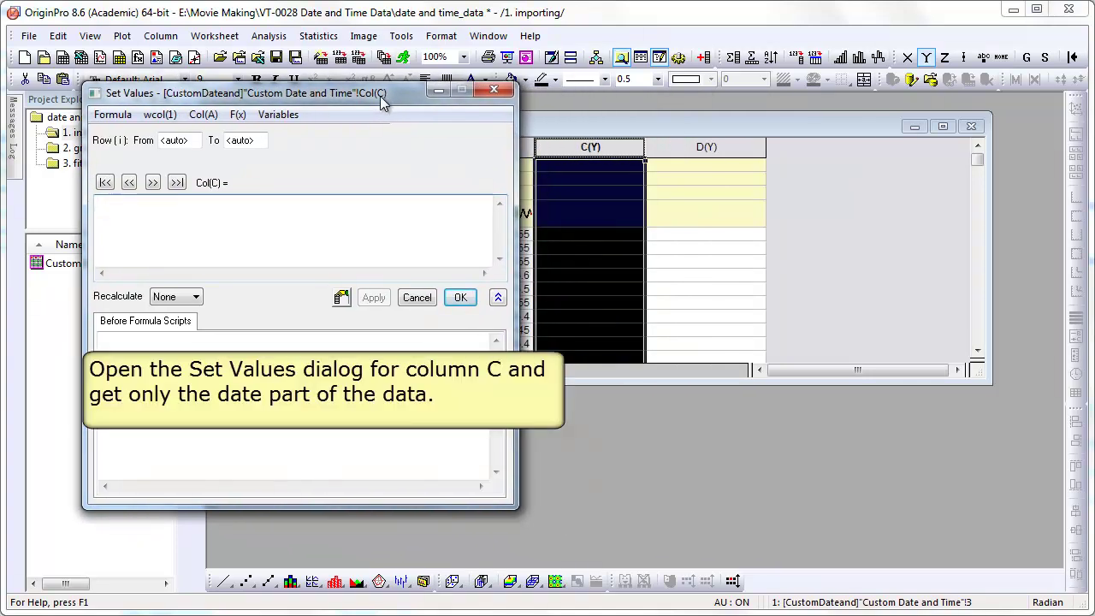
{"action": "left_click", "coordinate": [284, 208]}
{"action": "type", "text": "int(co"}
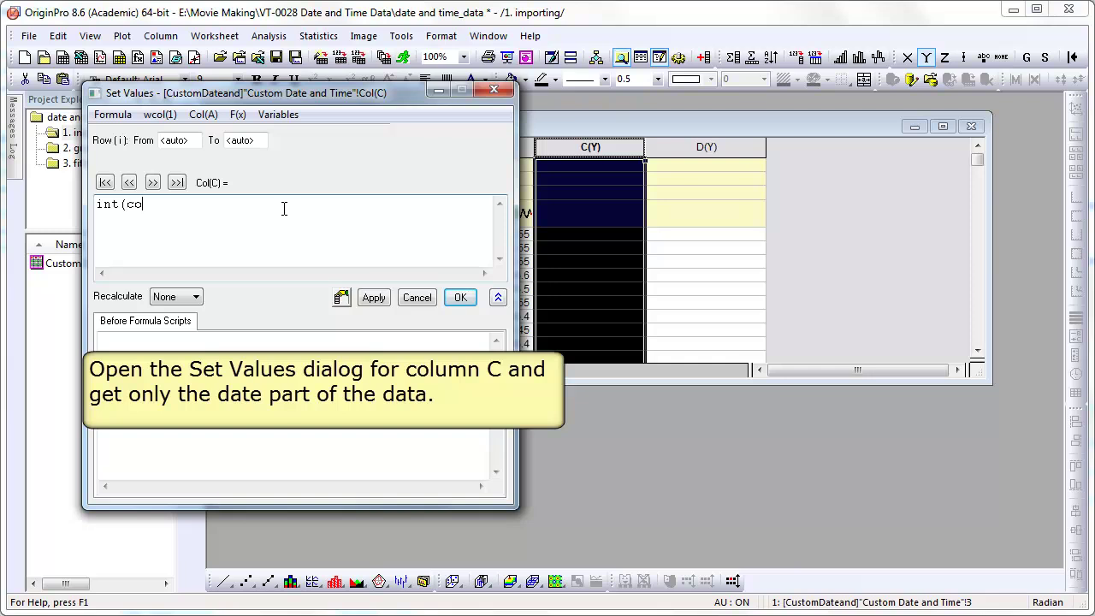
{"action": "type", "text": "l(a))"}
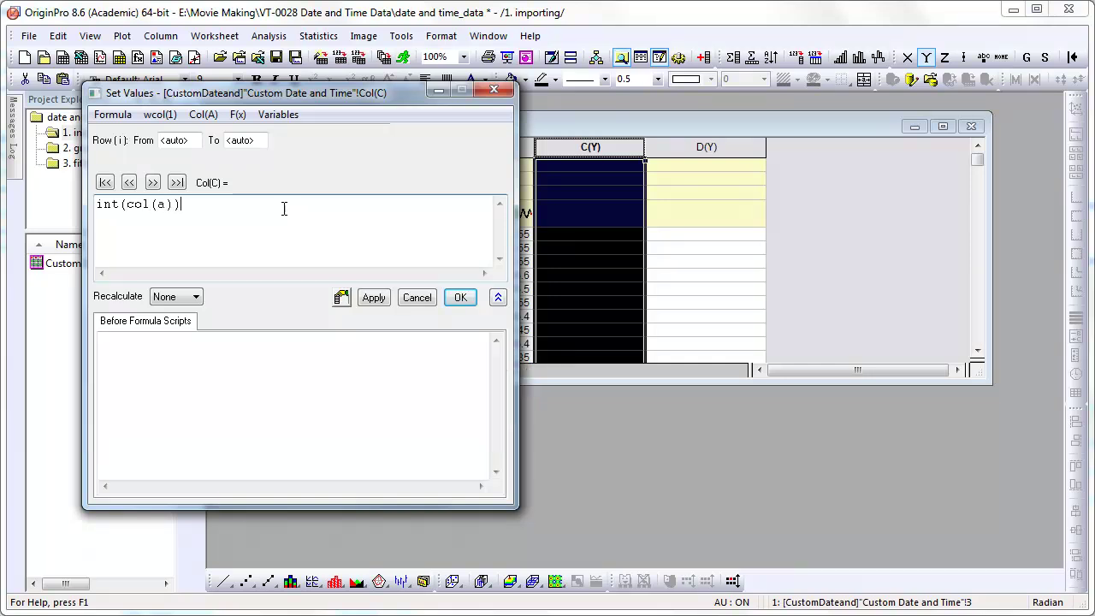
{"action": "left_click", "coordinate": [373, 297]}
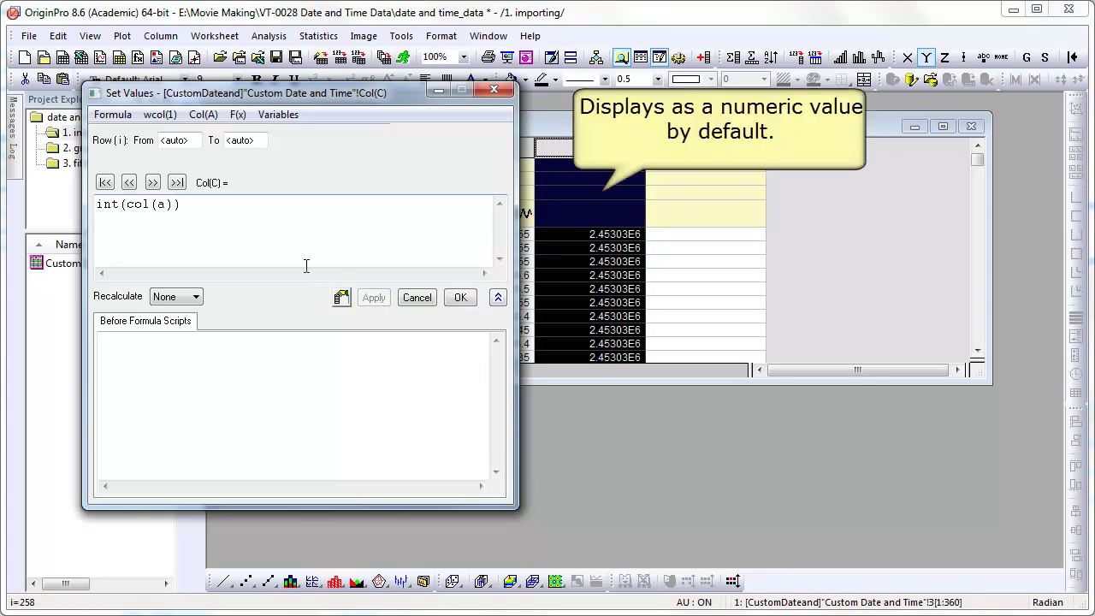
Fill column D with the time part using col(a)-col(c).
{"action": "left_click", "coordinate": [152, 182]}
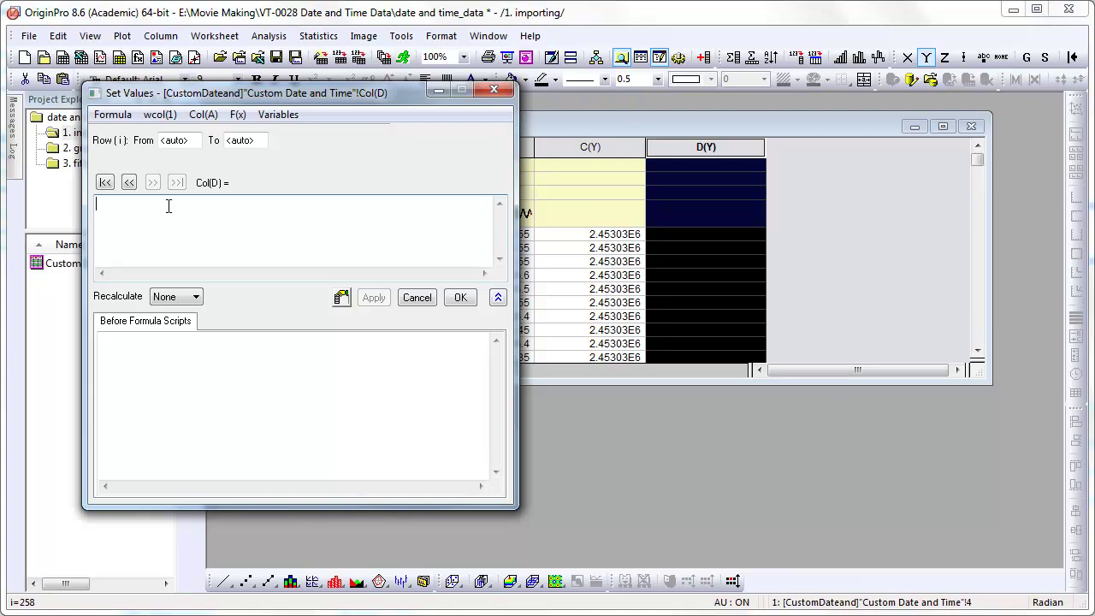
{"action": "type", "text": "col(a)-col(c"}
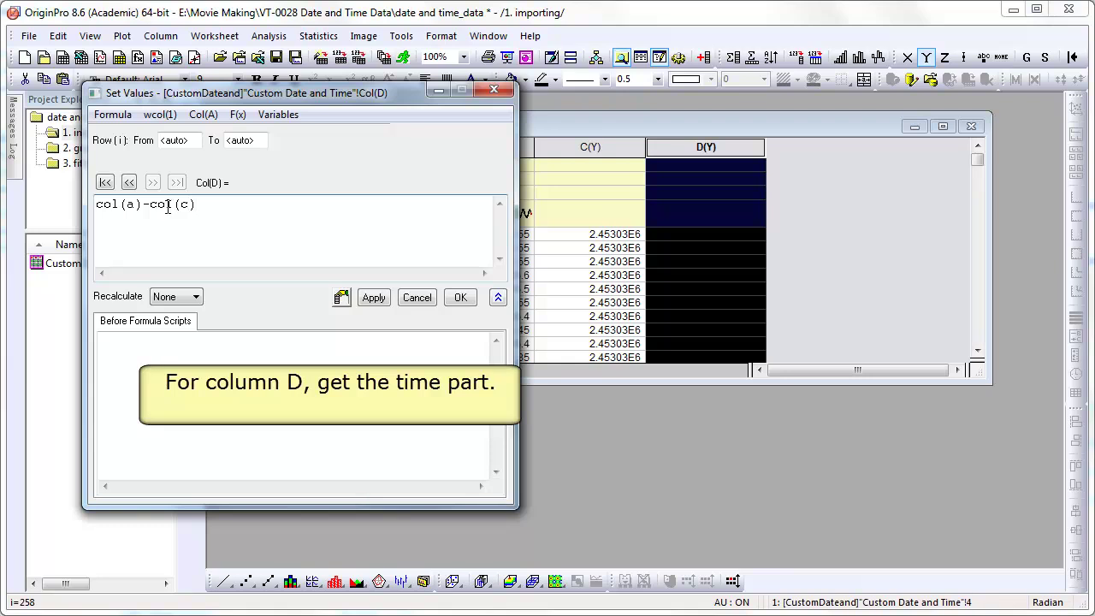
{"action": "left_click", "coordinate": [372, 297]}
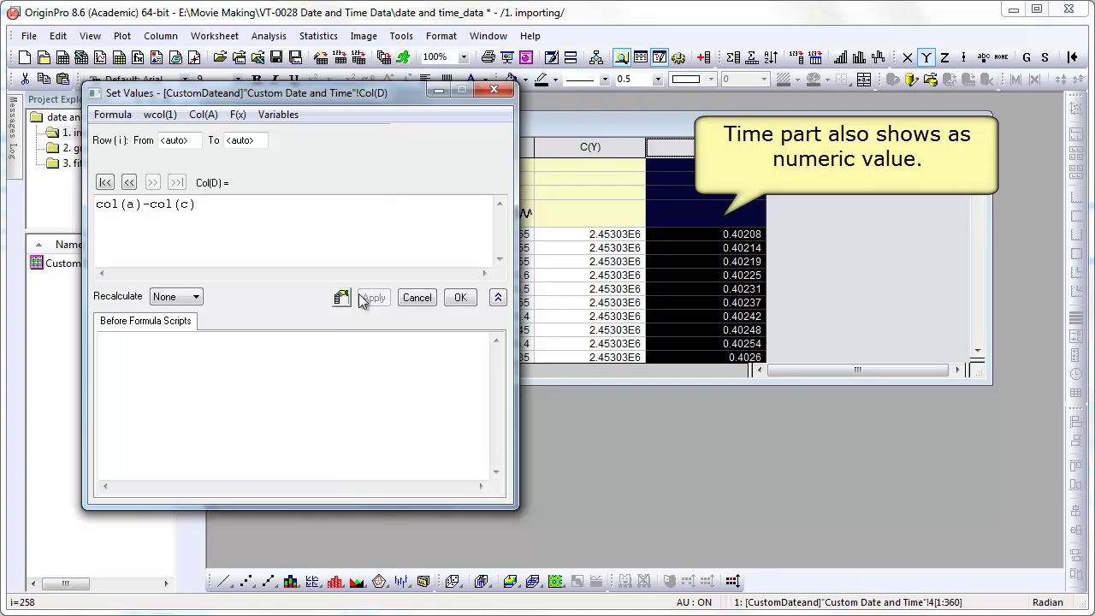
{"action": "left_click", "coordinate": [341, 297]}
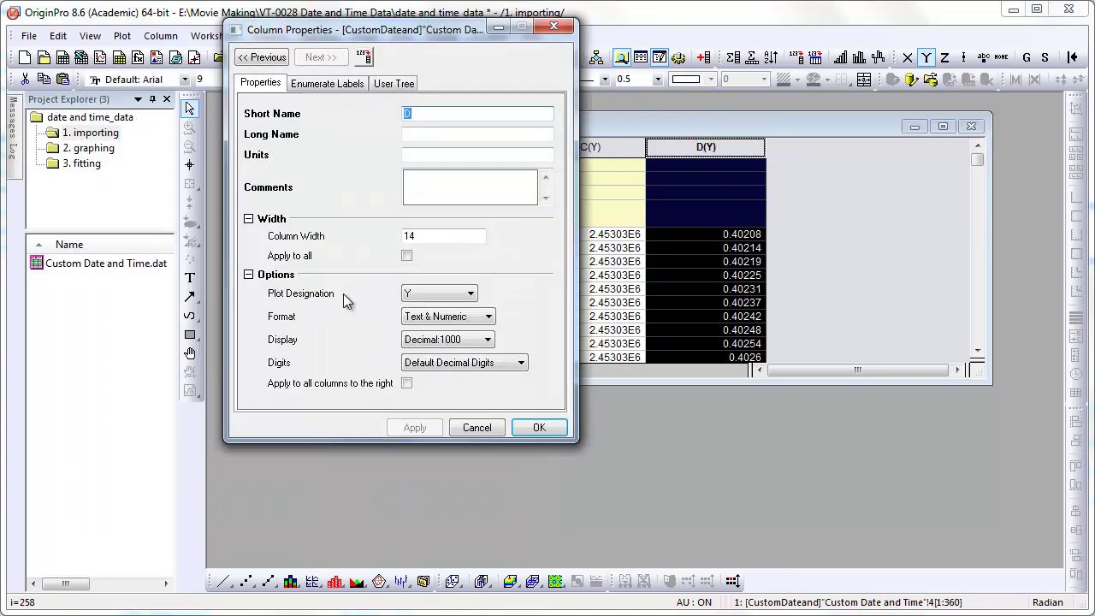
Give column D Time format showing seconds and hundredths.
{"action": "left_click", "coordinate": [454, 317]}
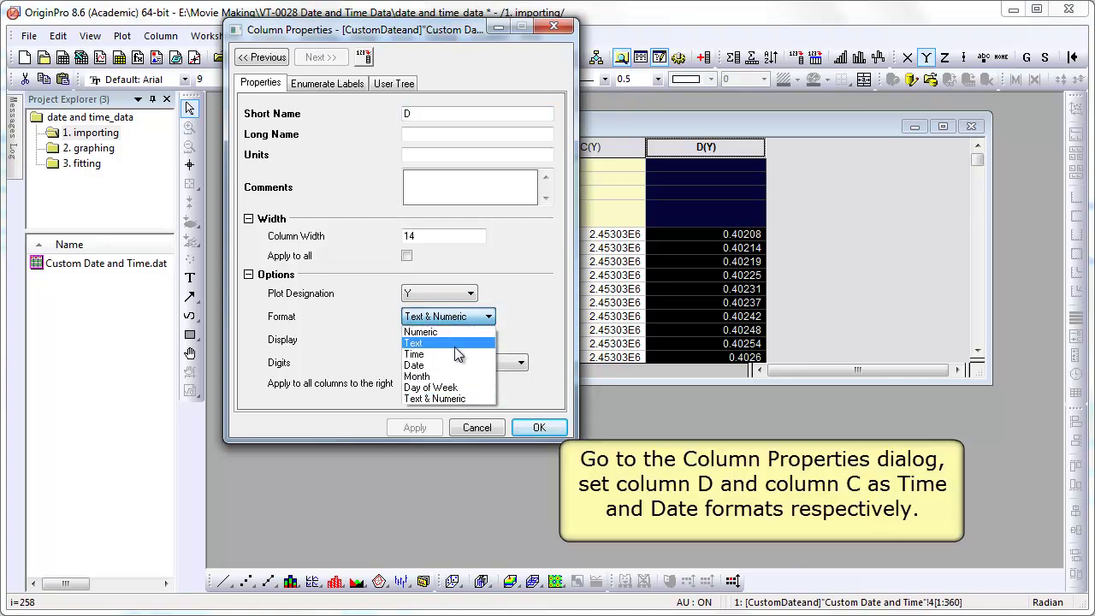
{"action": "left_click", "coordinate": [454, 353]}
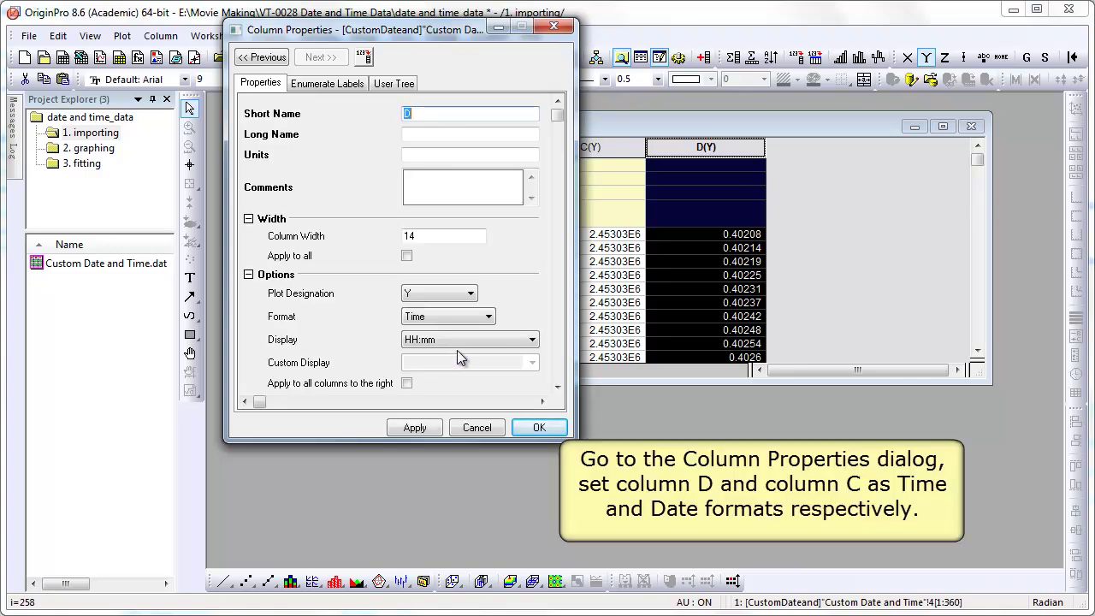
{"action": "left_click", "coordinate": [466, 341]}
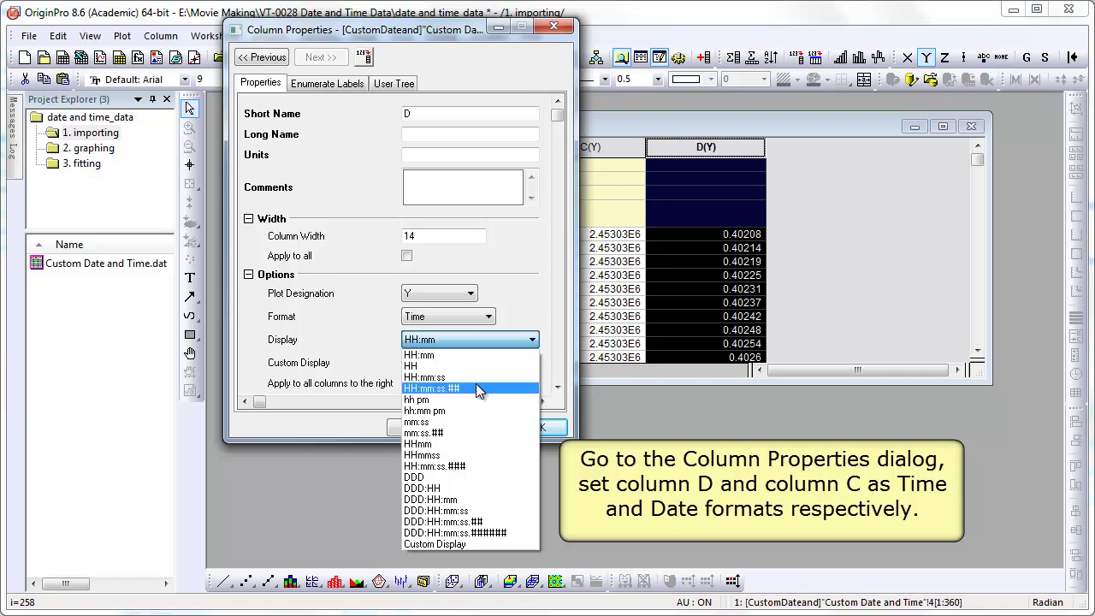
{"action": "left_click", "coordinate": [477, 390]}
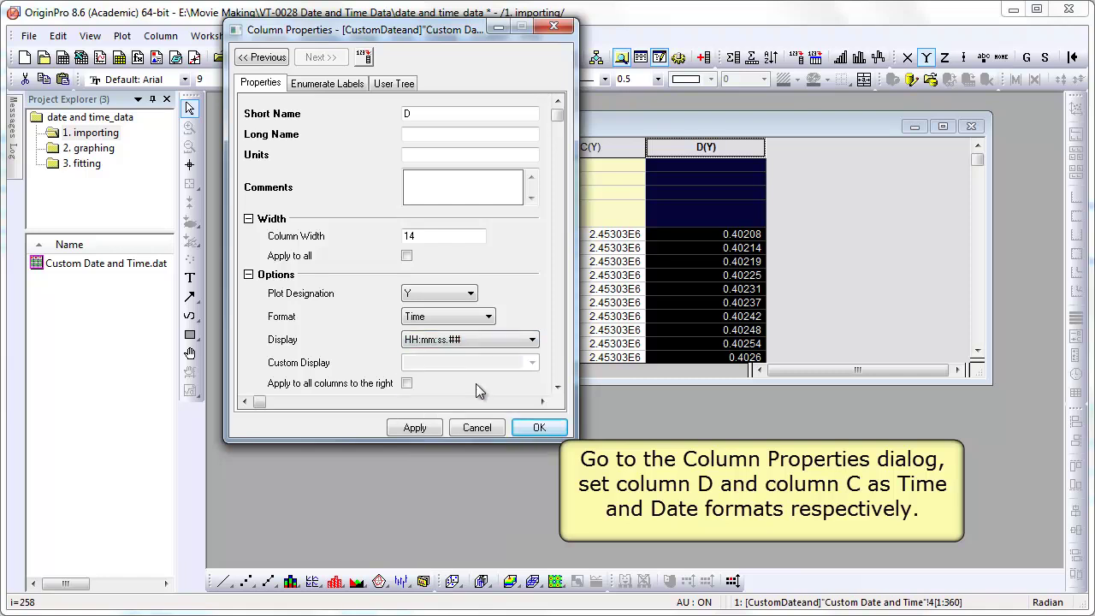
{"action": "left_click", "coordinate": [417, 428]}
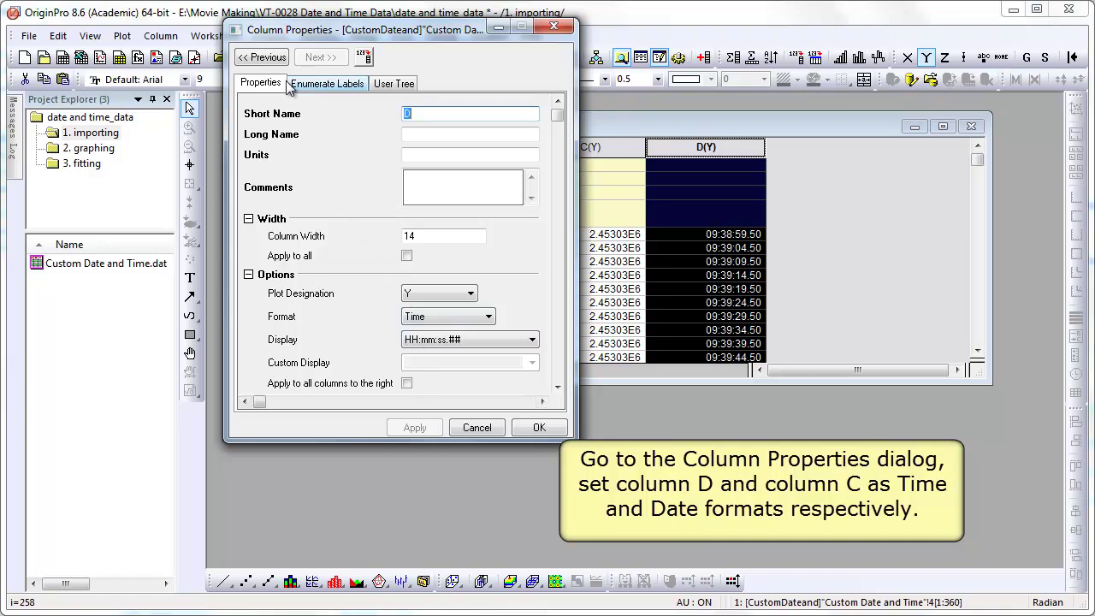
Give column C Date format, verify dates and times, and add an empty column E.
{"action": "left_click", "coordinate": [272, 56]}
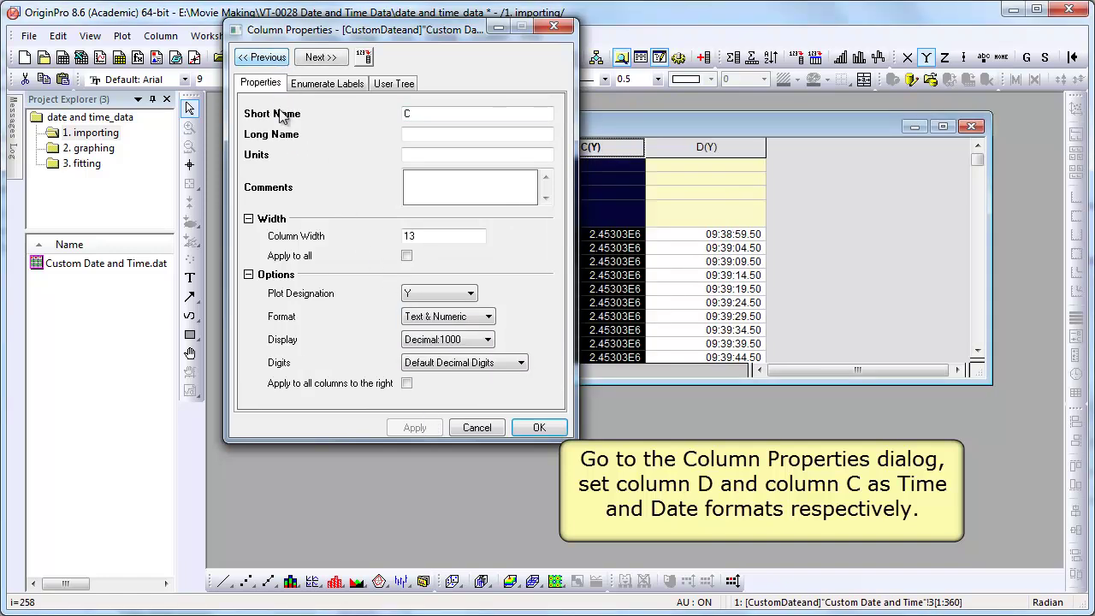
{"action": "left_click", "coordinate": [434, 317]}
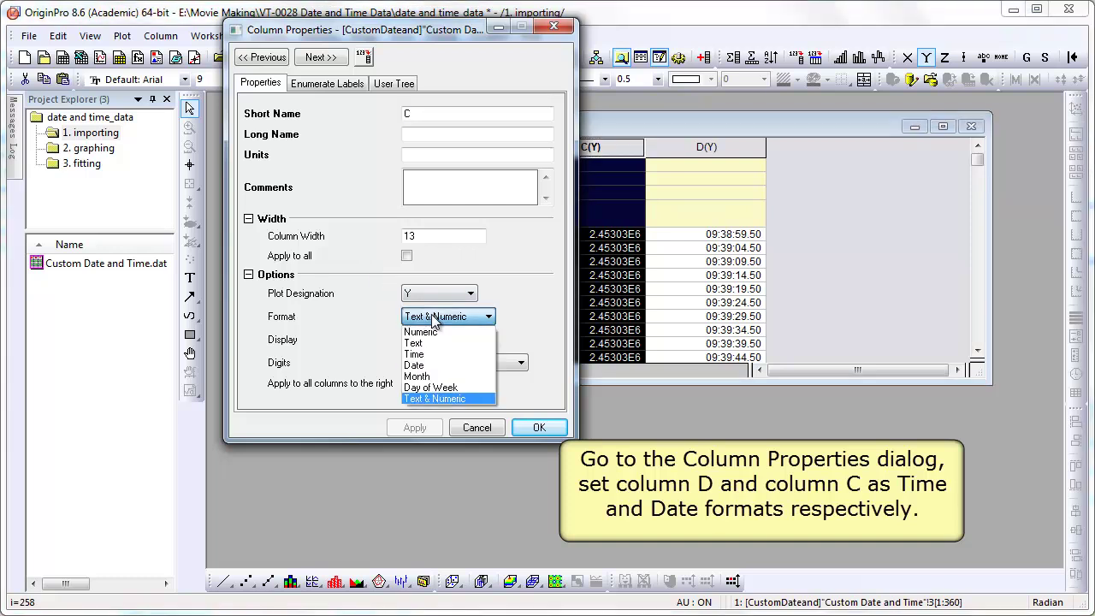
{"action": "left_click", "coordinate": [436, 364]}
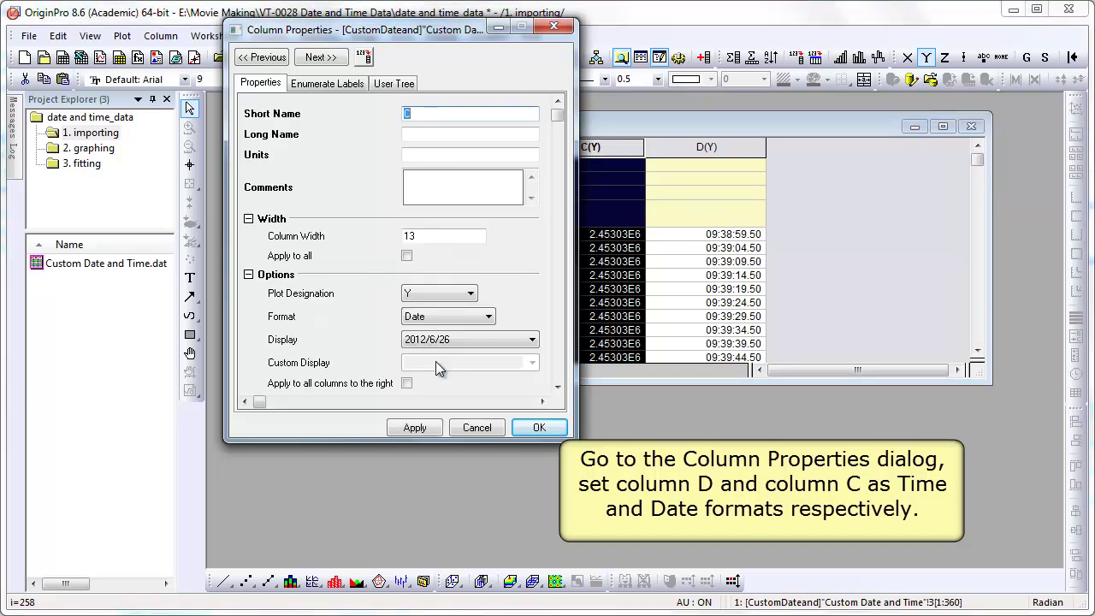
{"action": "left_click", "coordinate": [422, 428]}
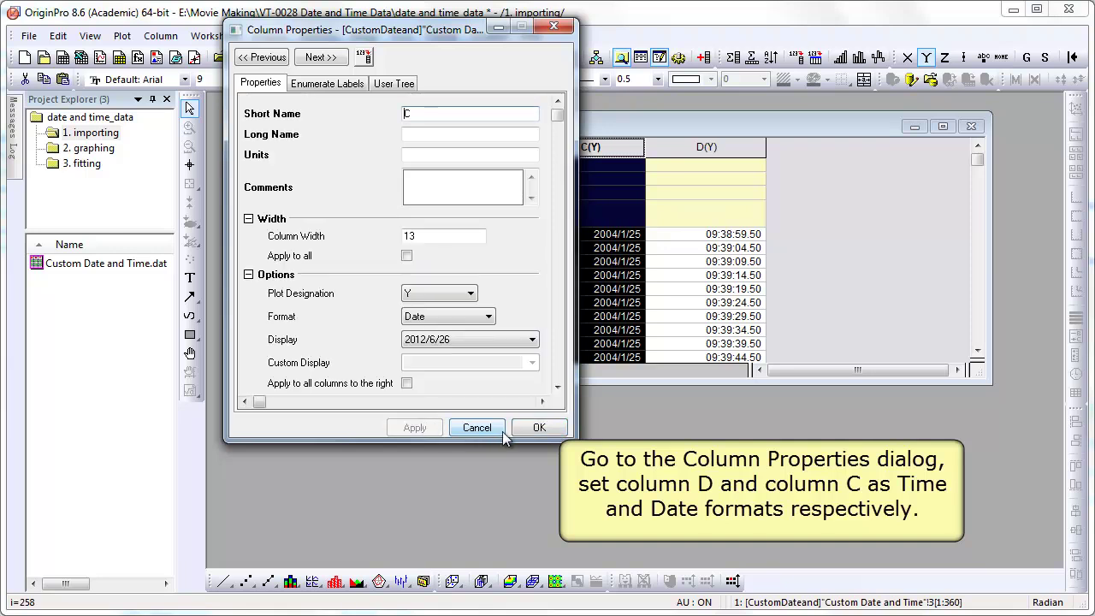
{"action": "left_click", "coordinate": [531, 427]}
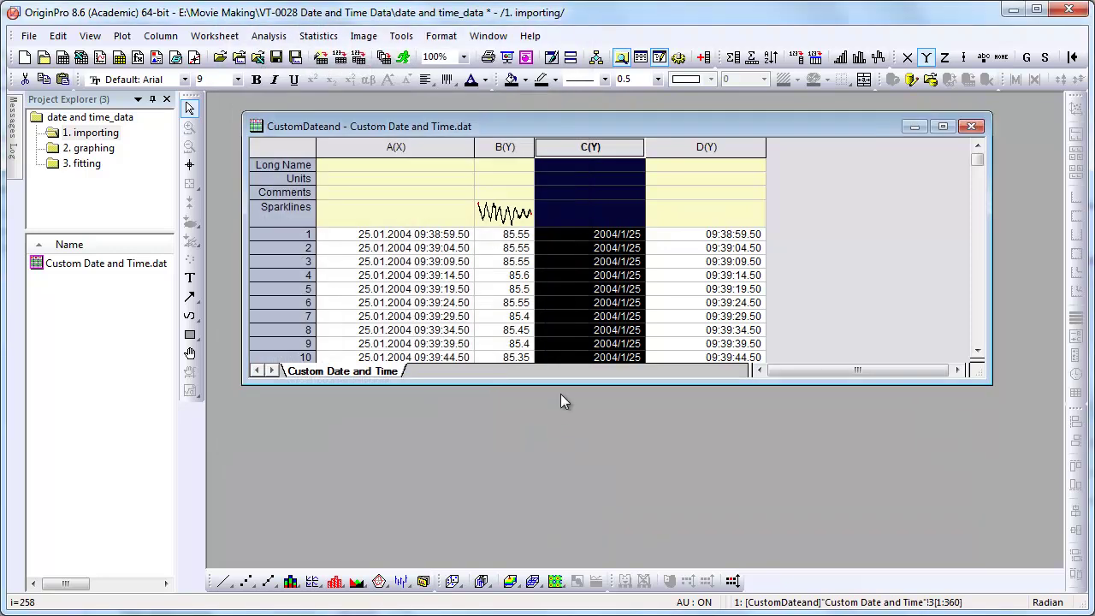
{"action": "left_click", "coordinate": [618, 236]}
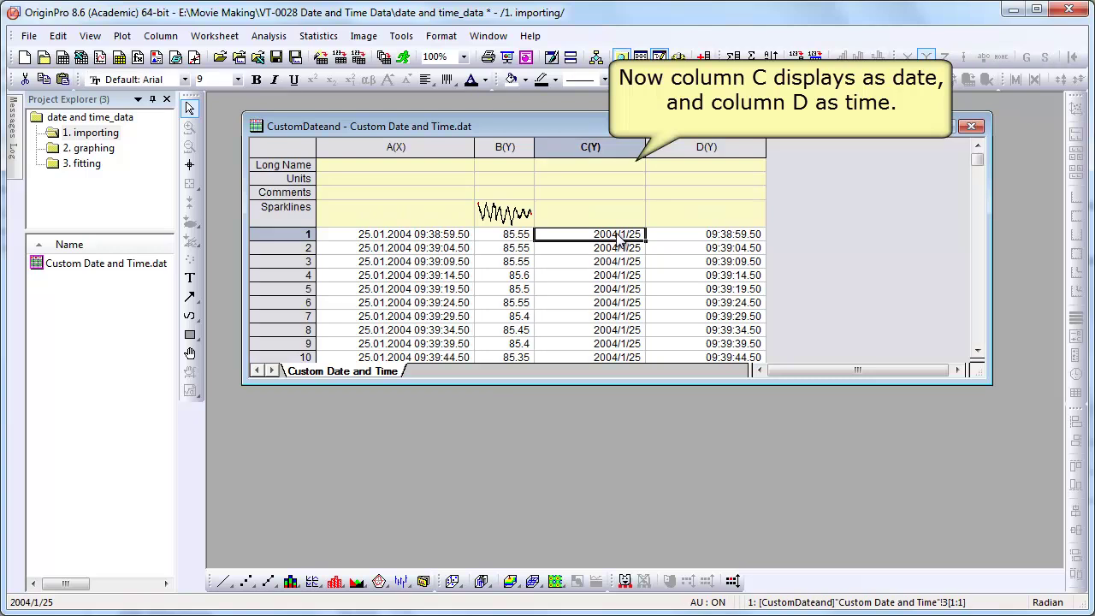
{"action": "left_click", "coordinate": [673, 237]}
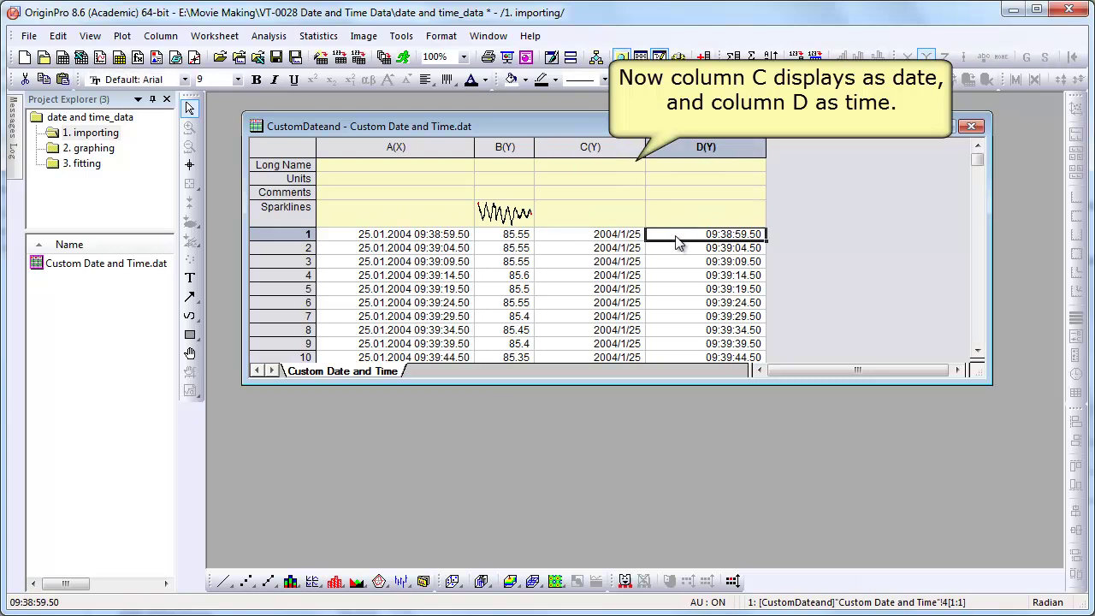
{"action": "left_click", "coordinate": [704, 57]}
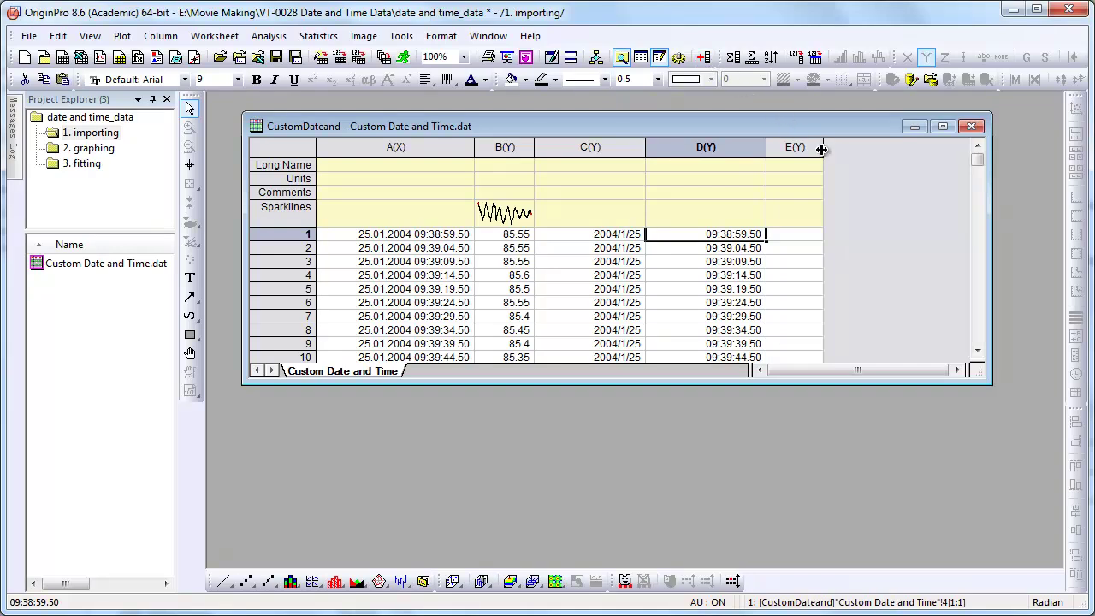
Widen column E and fill it with col(c)+col(d).
{"action": "left_click_drag", "start_coordinate": [823, 147], "coordinate": [900, 147]}
{"action": "left_click", "coordinate": [821, 147]}
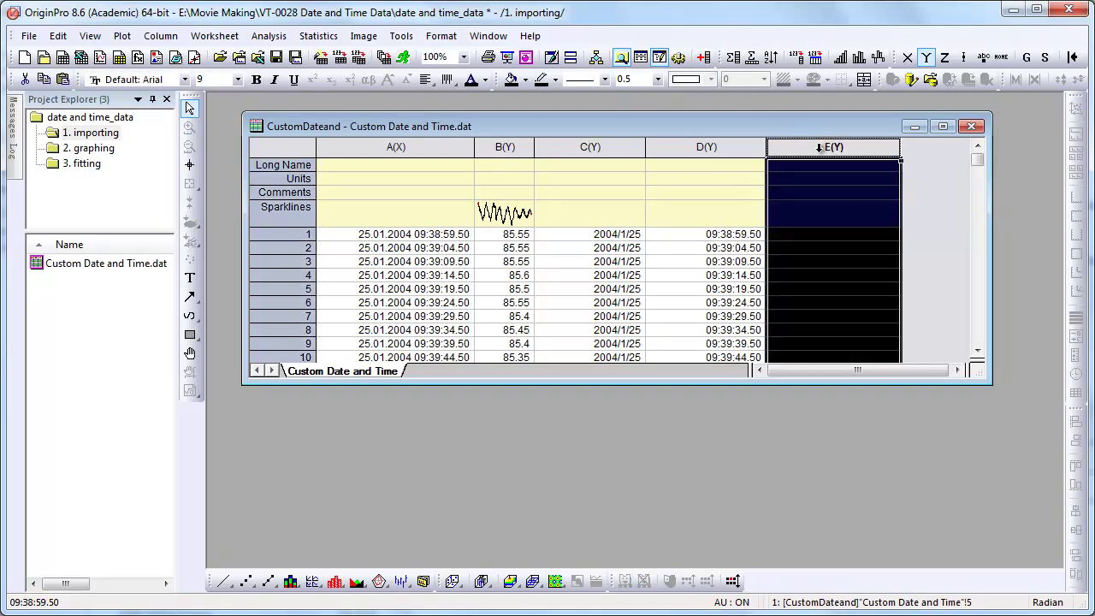
{"action": "right_click", "coordinate": [819, 148]}
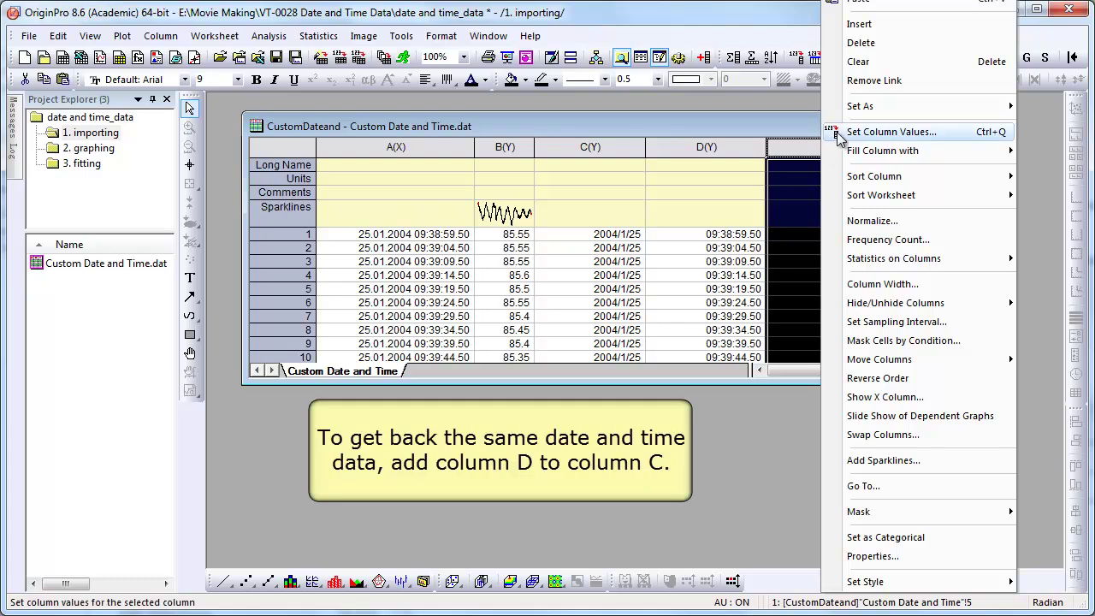
{"action": "left_click", "coordinate": [885, 137]}
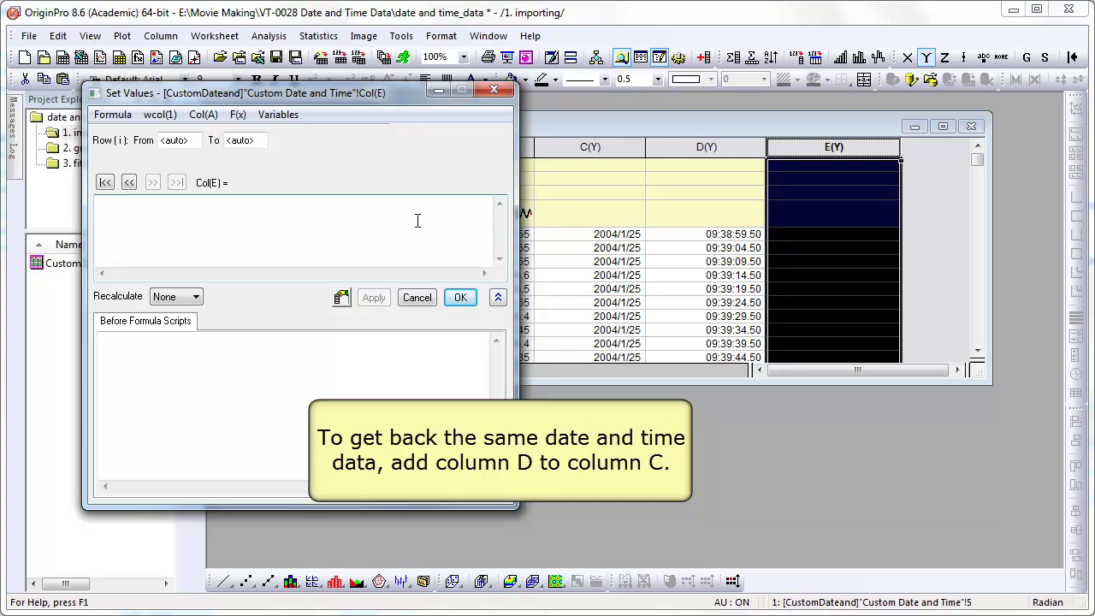
{"action": "type", "text": "col(c)+col(d)"}
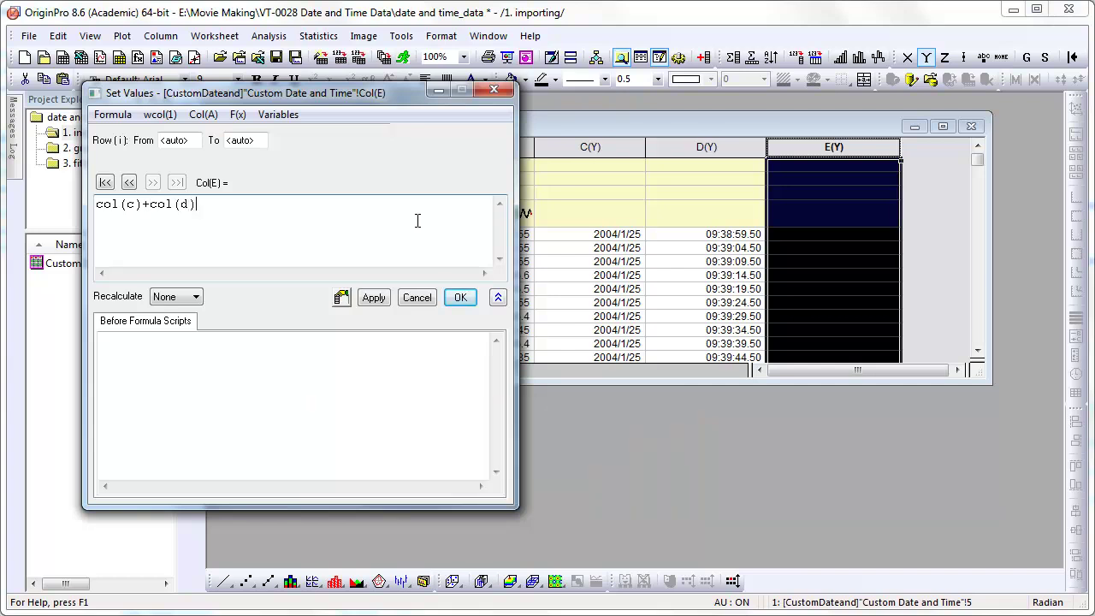
{"action": "left_click", "coordinate": [377, 297]}
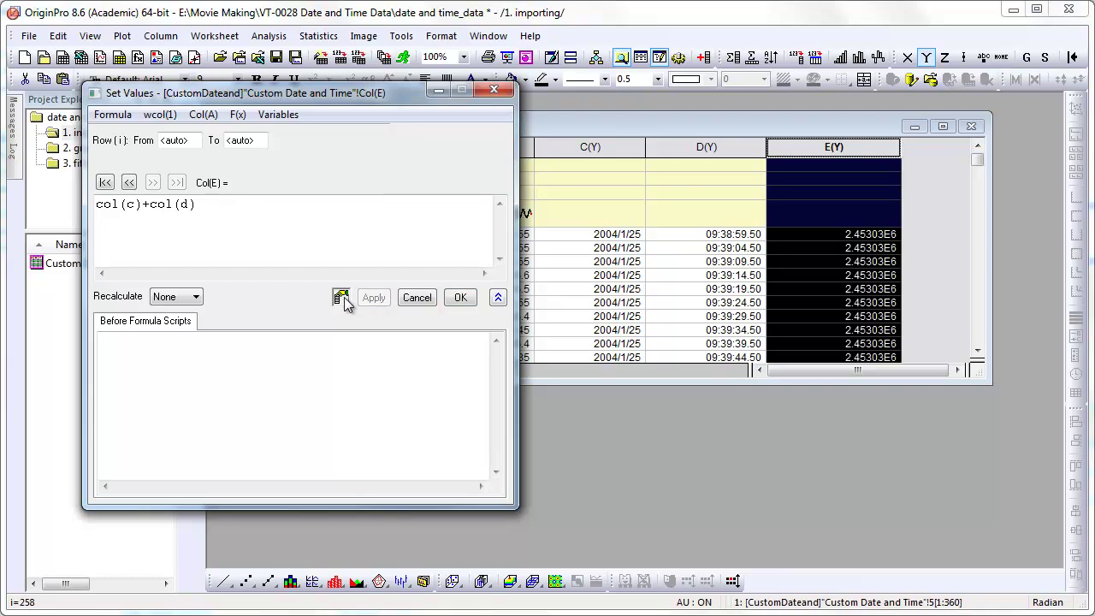
Format column E as custom Date dd'.'MM'.'yyyy HH':'mm':'ss'.'## and compare E1 with A1.
{"action": "left_click", "coordinate": [341, 298]}
{"action": "left_click", "coordinate": [414, 317]}
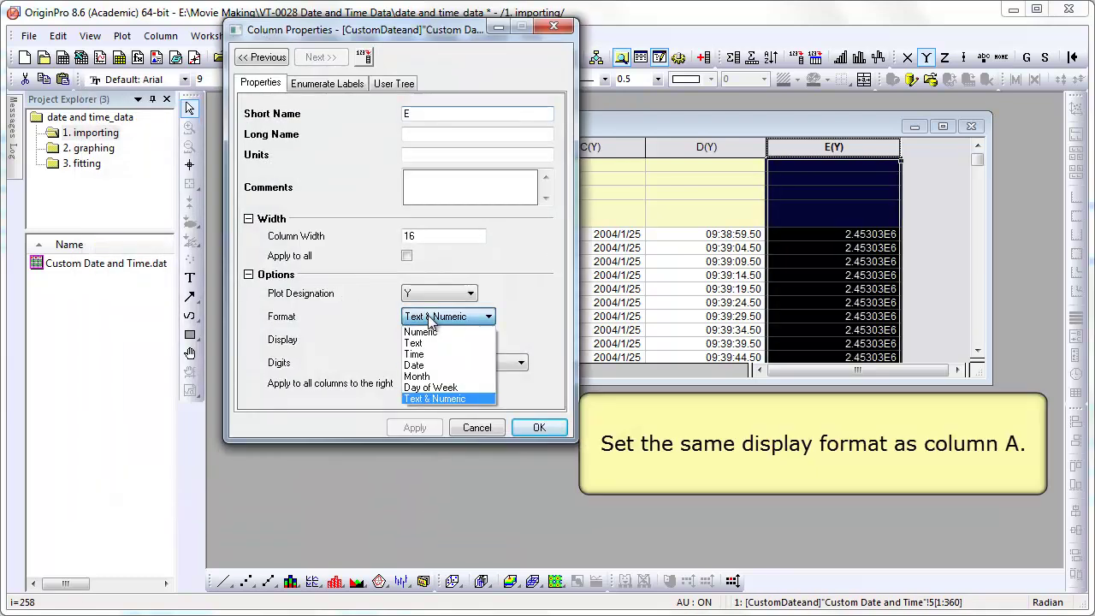
{"action": "left_click", "coordinate": [442, 363]}
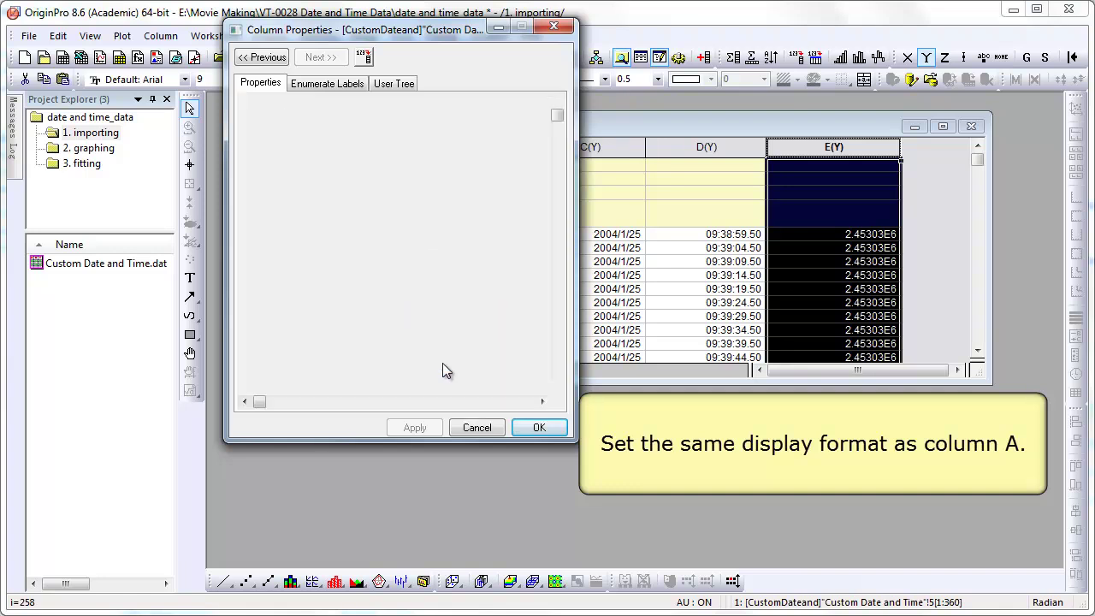
{"action": "left_click", "coordinate": [468, 341]}
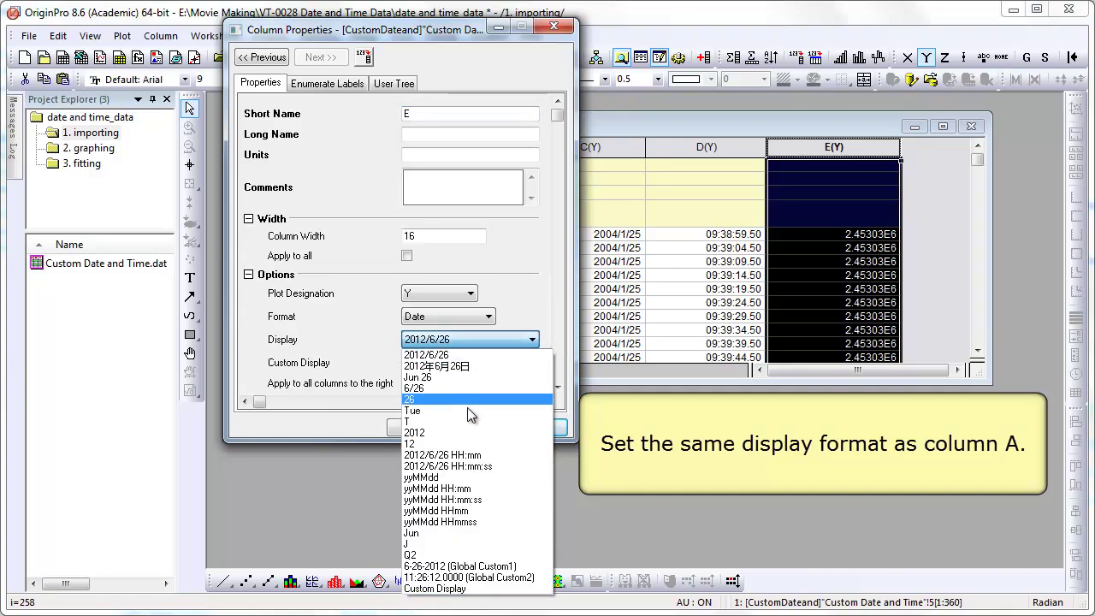
{"action": "left_click", "coordinate": [492, 590]}
{"action": "left_click", "coordinate": [532, 363]}
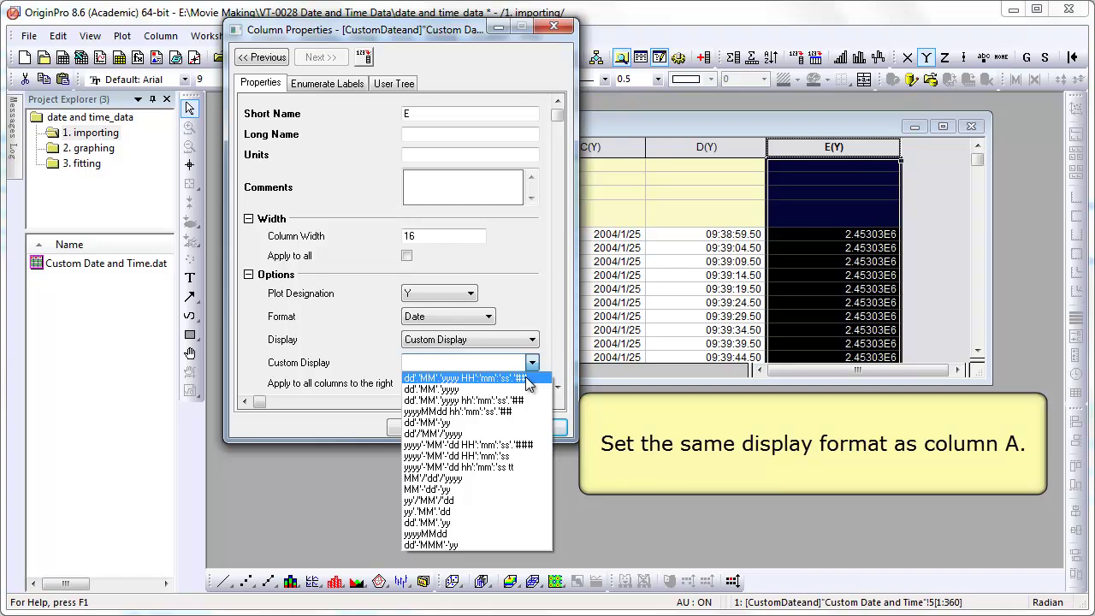
{"action": "left_click", "coordinate": [527, 382]}
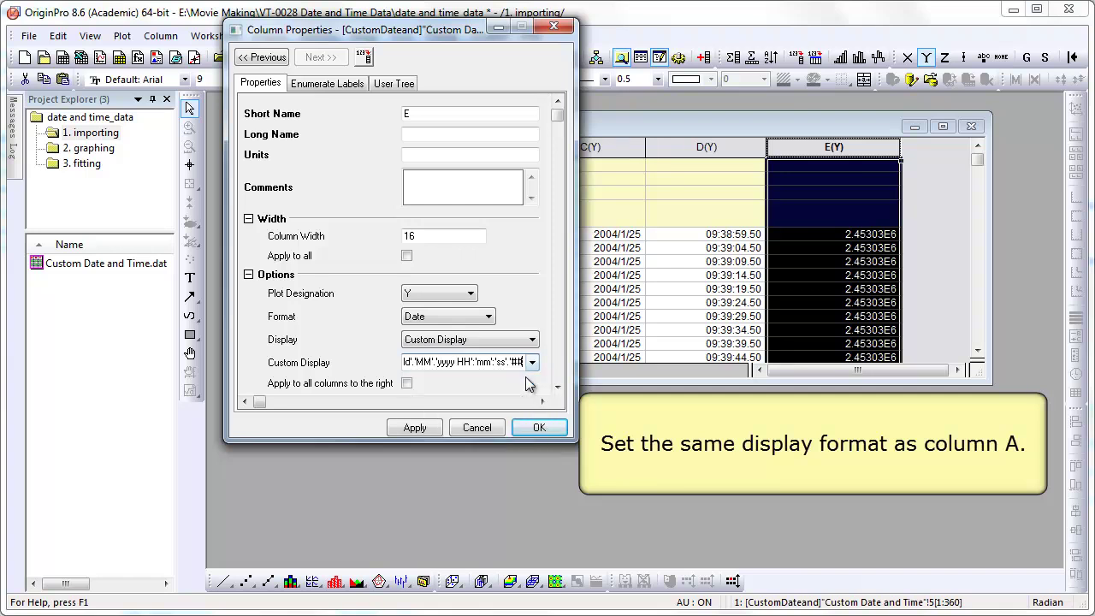
{"action": "left_click", "coordinate": [536, 427]}
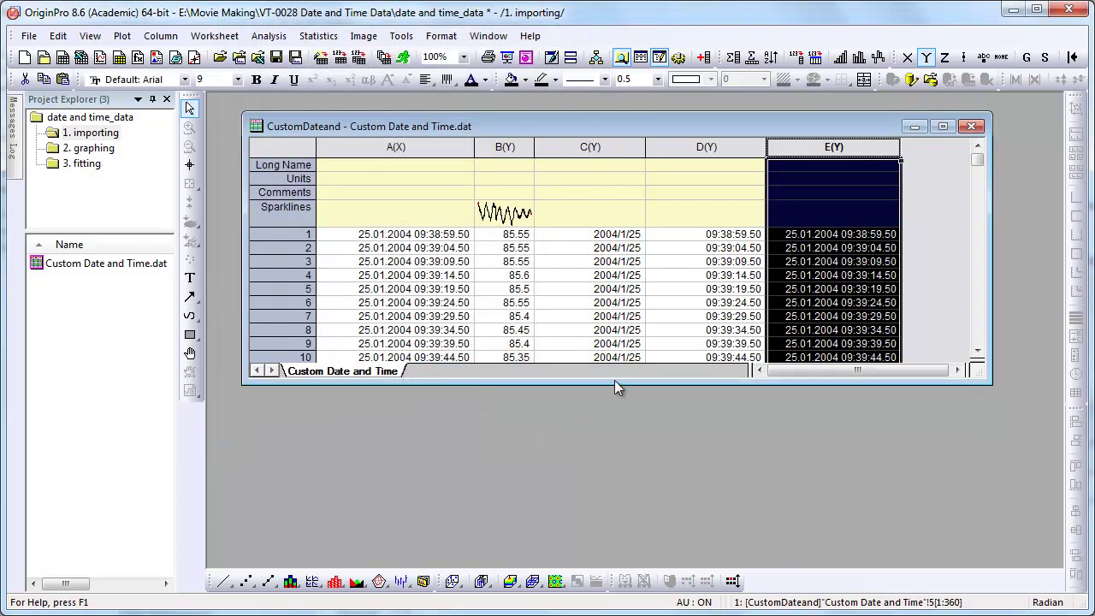
{"action": "left_click", "coordinate": [920, 266]}
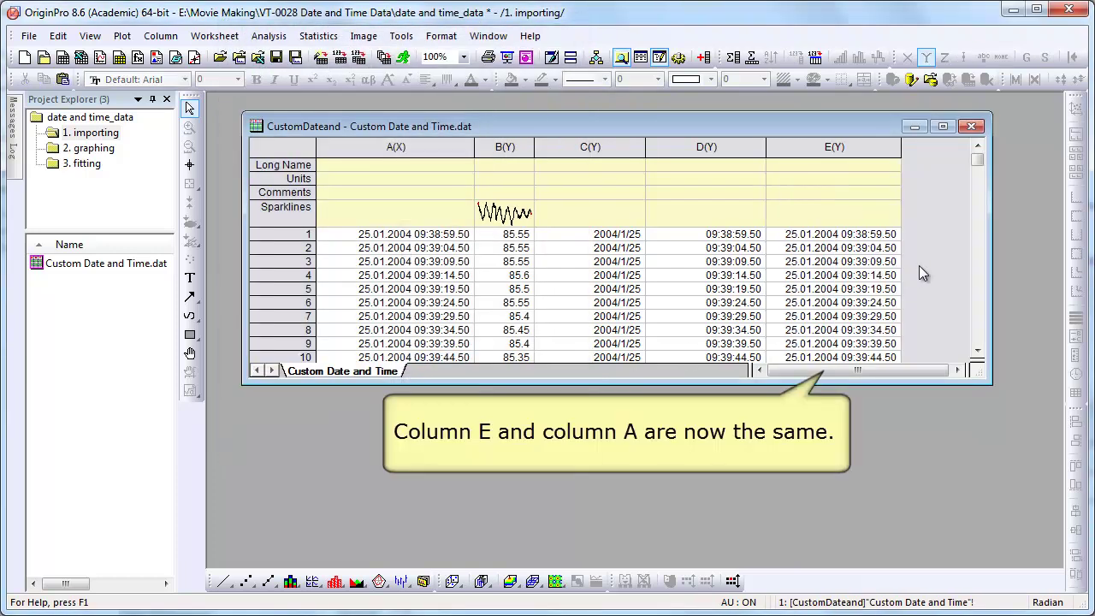
{"action": "left_click", "coordinate": [857, 238]}
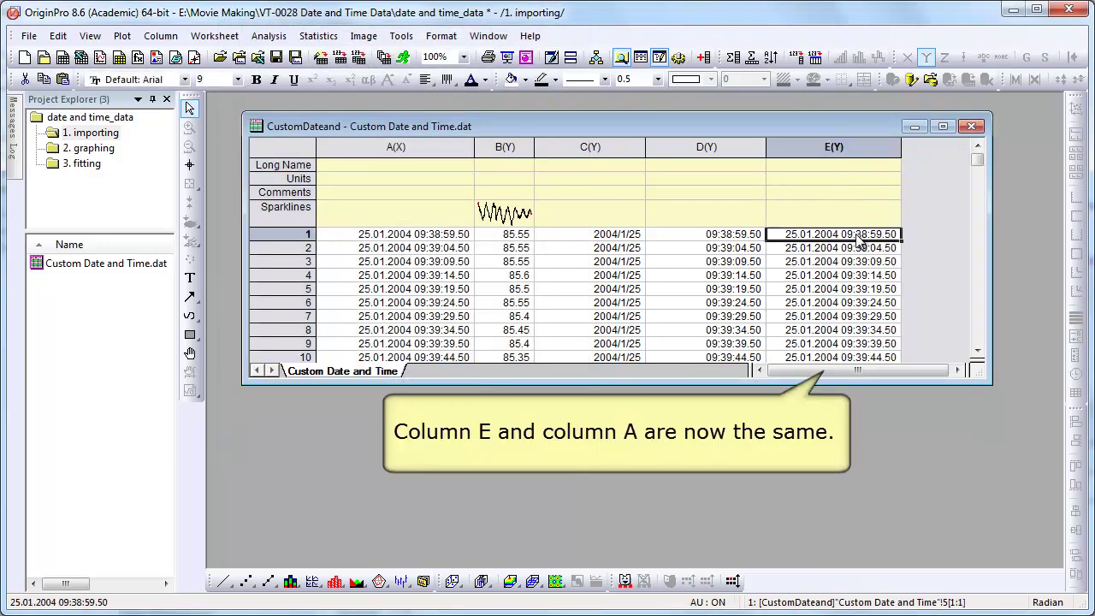
{"action": "left_click", "coordinate": [438, 235]}
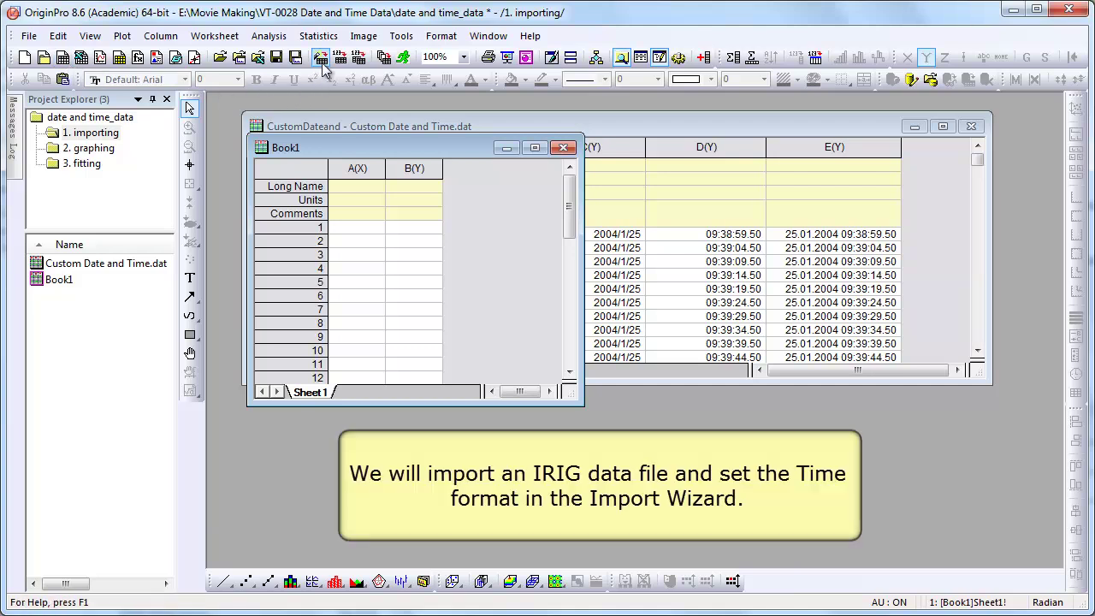
Load IRIG Time.dat into the Import Wizard's file list.
{"action": "left_click", "coordinate": [322, 63]}
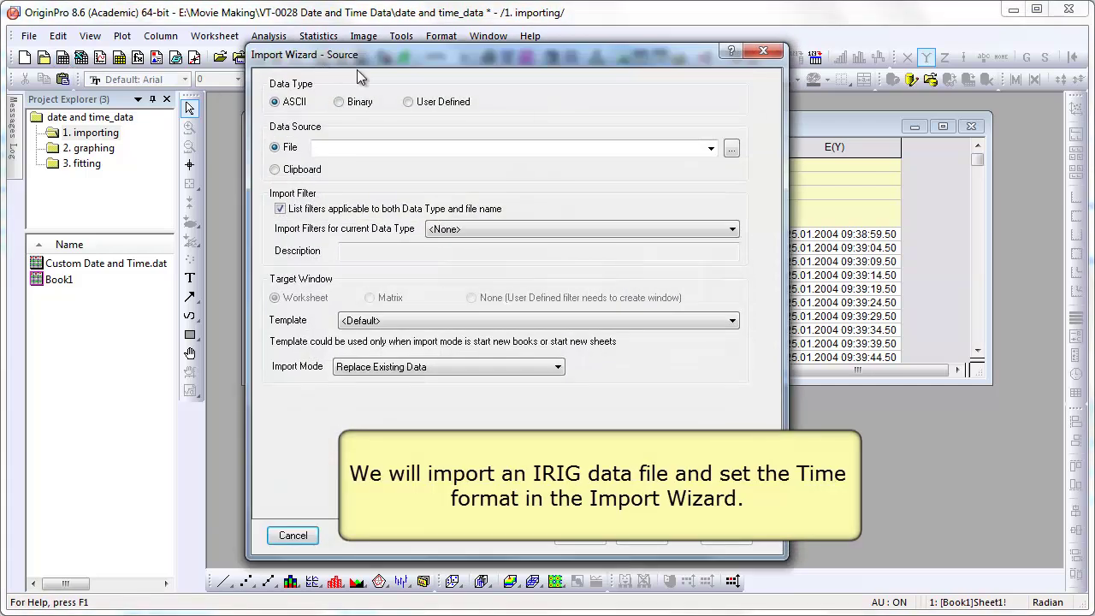
{"action": "left_click", "coordinate": [732, 148]}
{"action": "left_click_drag", "start_coordinate": [749, 162], "coordinate": [752, 229]}
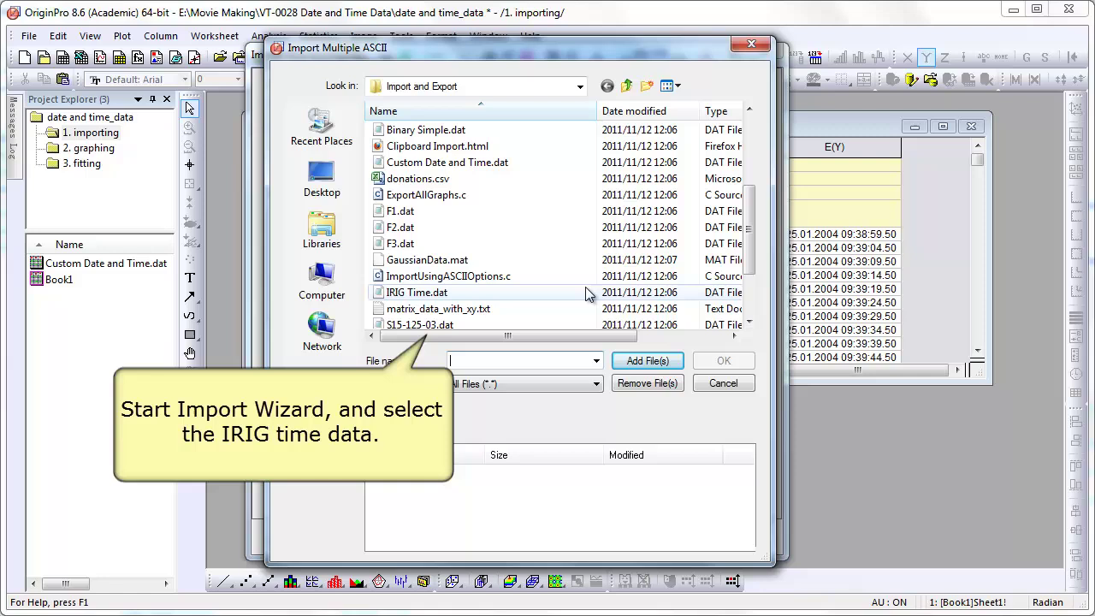
{"action": "left_click", "coordinate": [556, 293]}
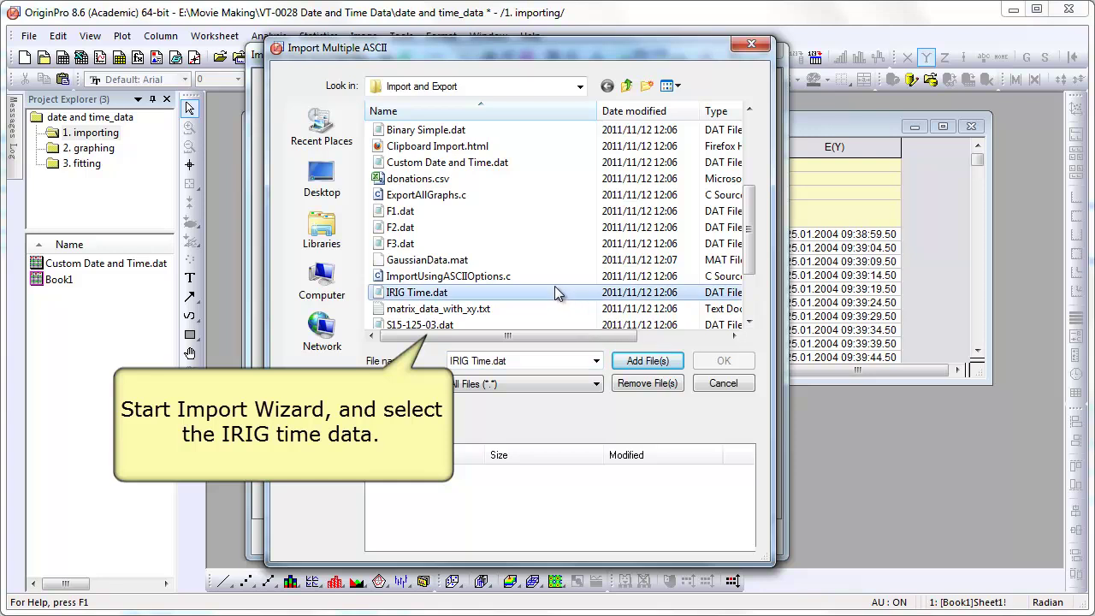
{"action": "left_click", "coordinate": [648, 361]}
{"action": "left_click", "coordinate": [720, 361]}
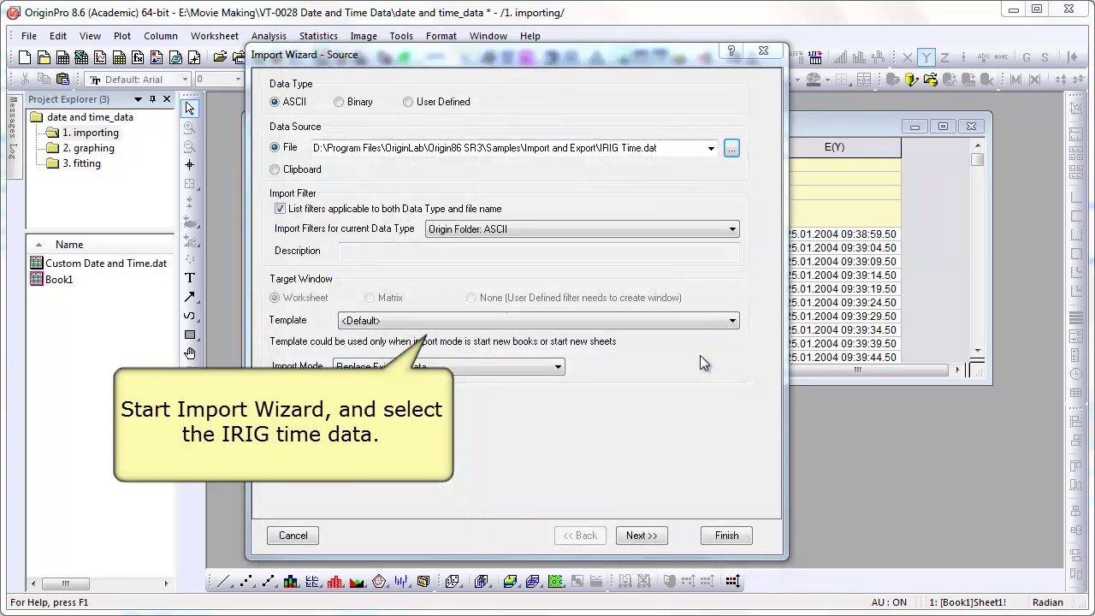
Advance through the wizard pages to the Data Columns page.
{"action": "left_click", "coordinate": [643, 535]}
{"action": "left_click", "coordinate": [641, 535]}
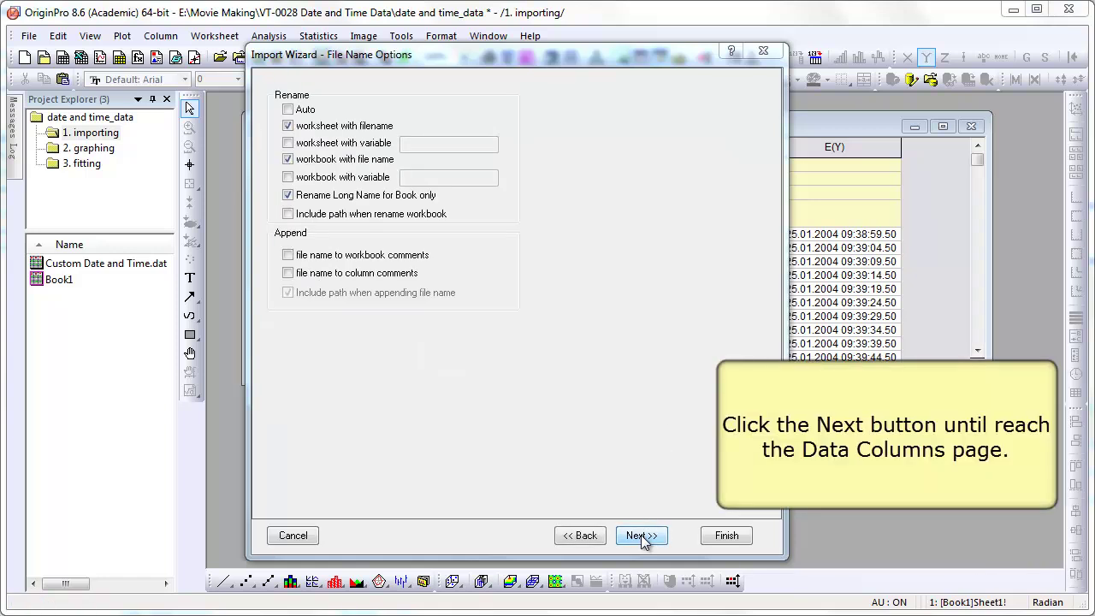
{"action": "left_click", "coordinate": [641, 536]}
{"action": "left_click", "coordinate": [641, 535]}
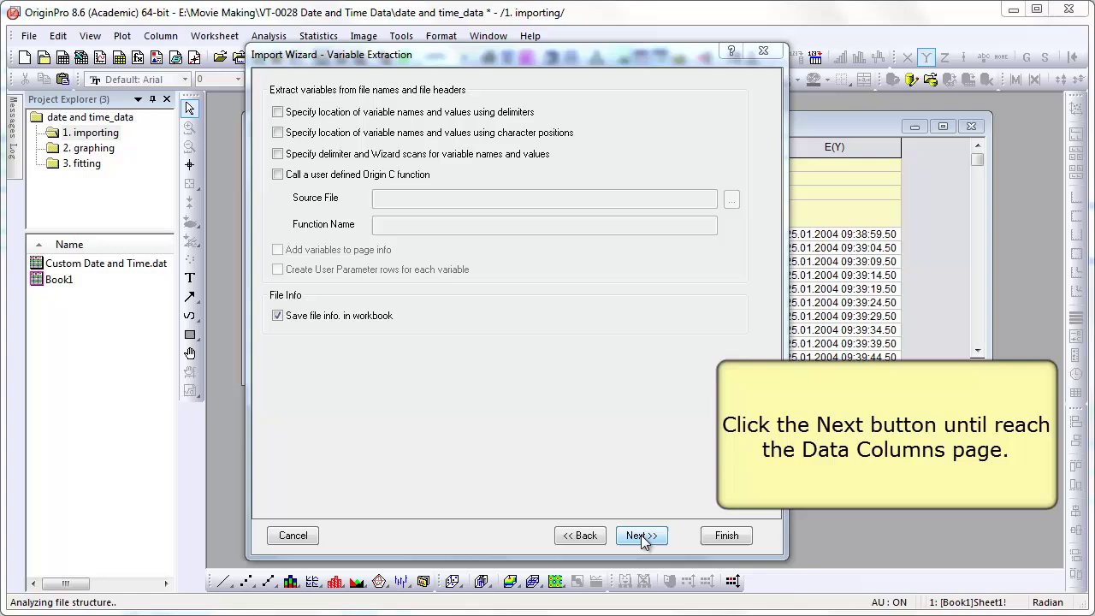
{"action": "left_click", "coordinate": [641, 536]}
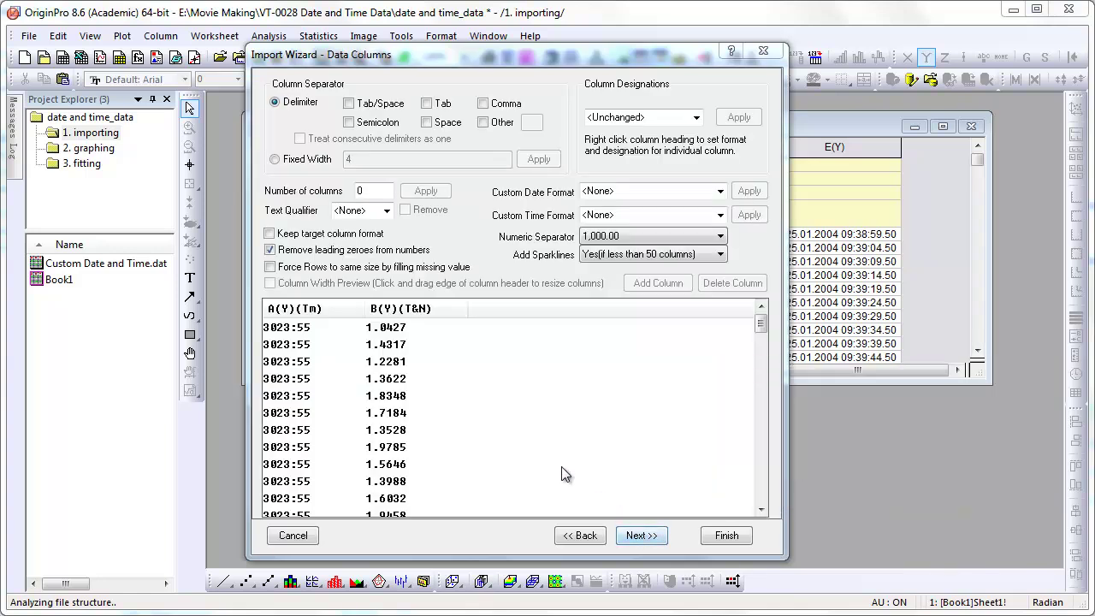
Widen the preview's column A and apply custom time format DDD':'HH':'mm':'ss'.'##.
{"action": "left_click", "coordinate": [337, 327]}
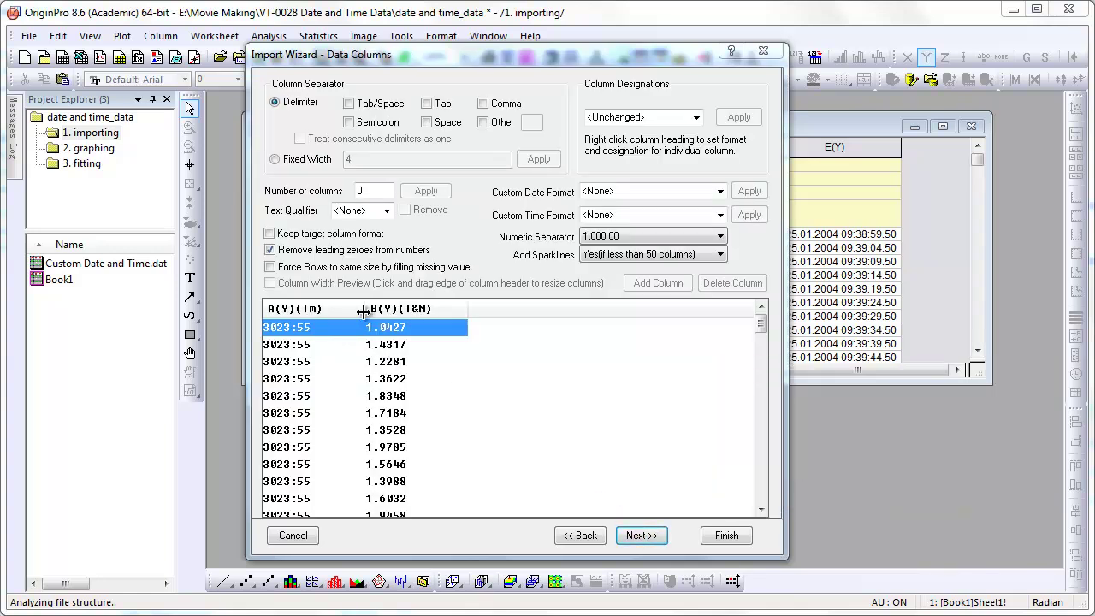
{"action": "left_click_drag", "start_coordinate": [363, 310], "coordinate": [417, 311]}
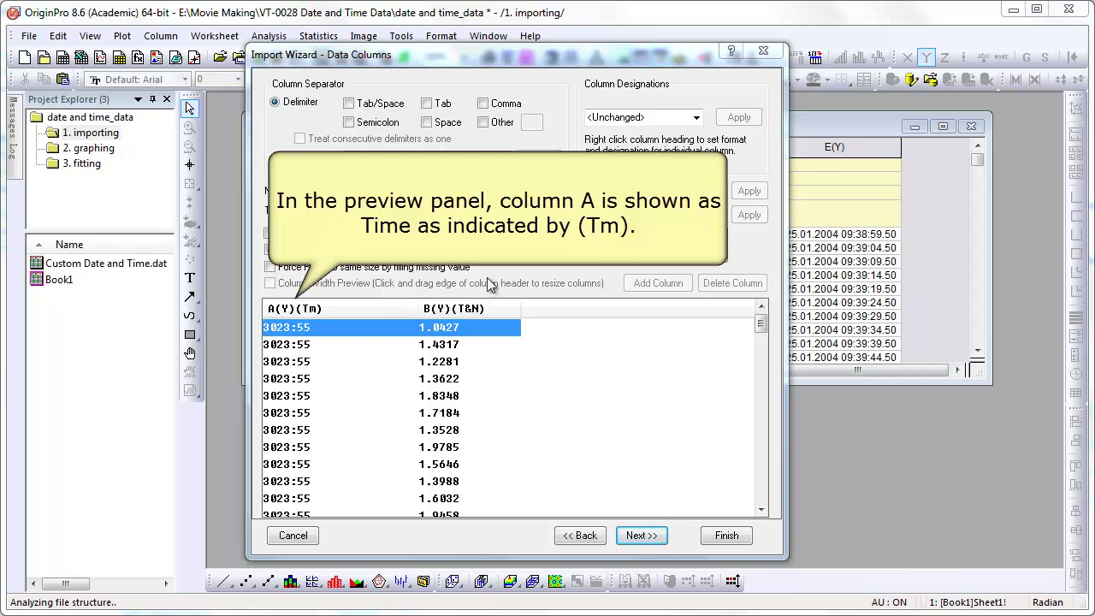
{"action": "left_click", "coordinate": [624, 190]}
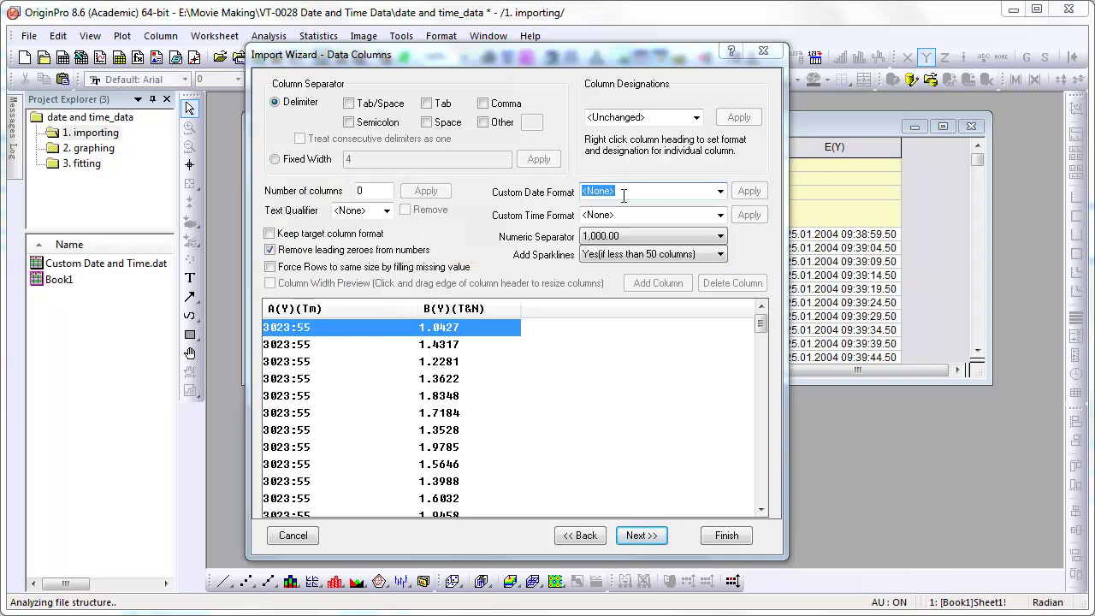
{"action": "left_click", "coordinate": [623, 214]}
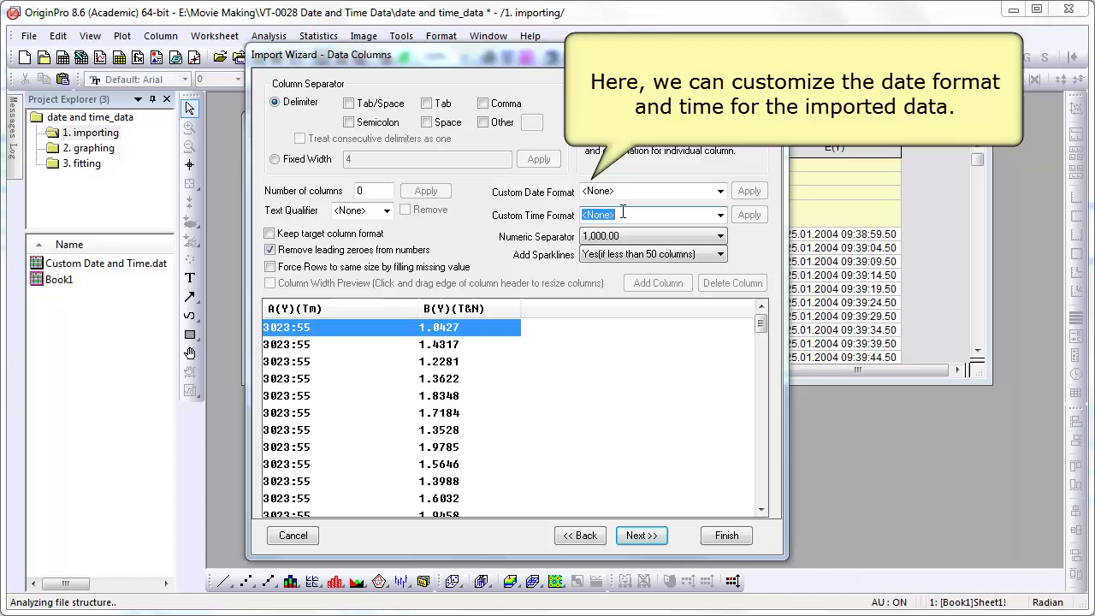
{"action": "type", "text": "DDD':'HH"}
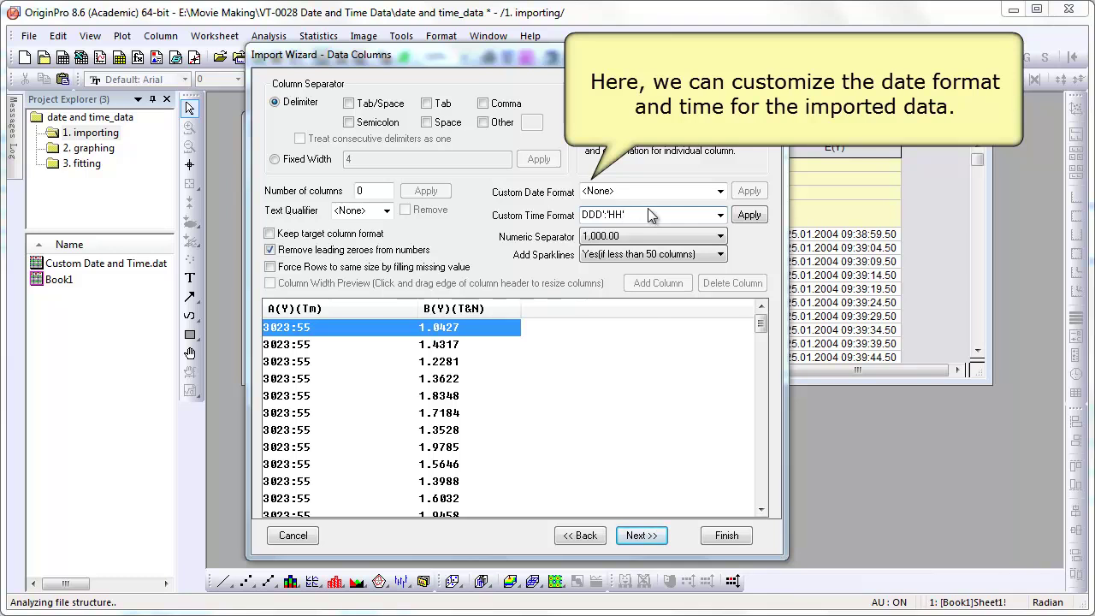
{"action": "type", "text": "'mm':'ss'.'##"}
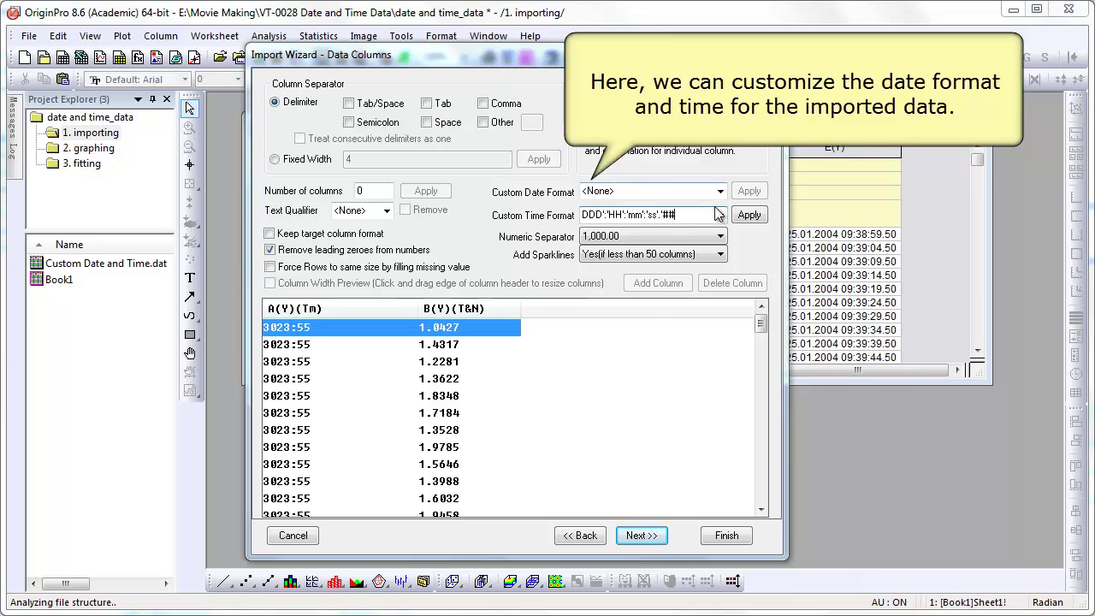
{"action": "left_click", "coordinate": [750, 218]}
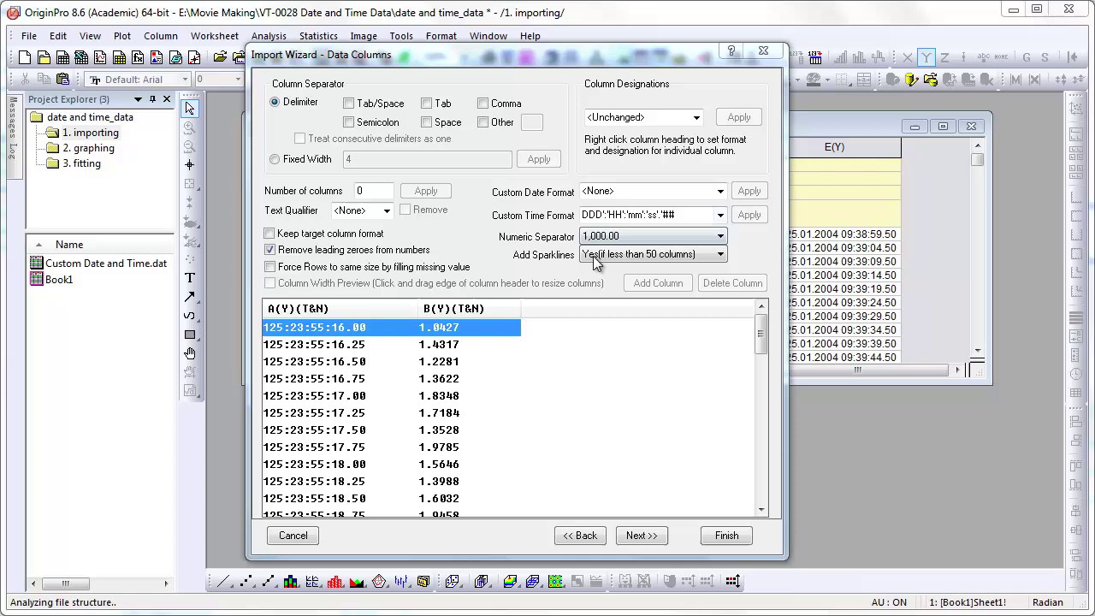
Set preview column A back to Time format, showing 125:23:55:16.00.
{"action": "right_click", "coordinate": [333, 310]}
{"action": "mouse_move", "coordinate": [376, 322]}
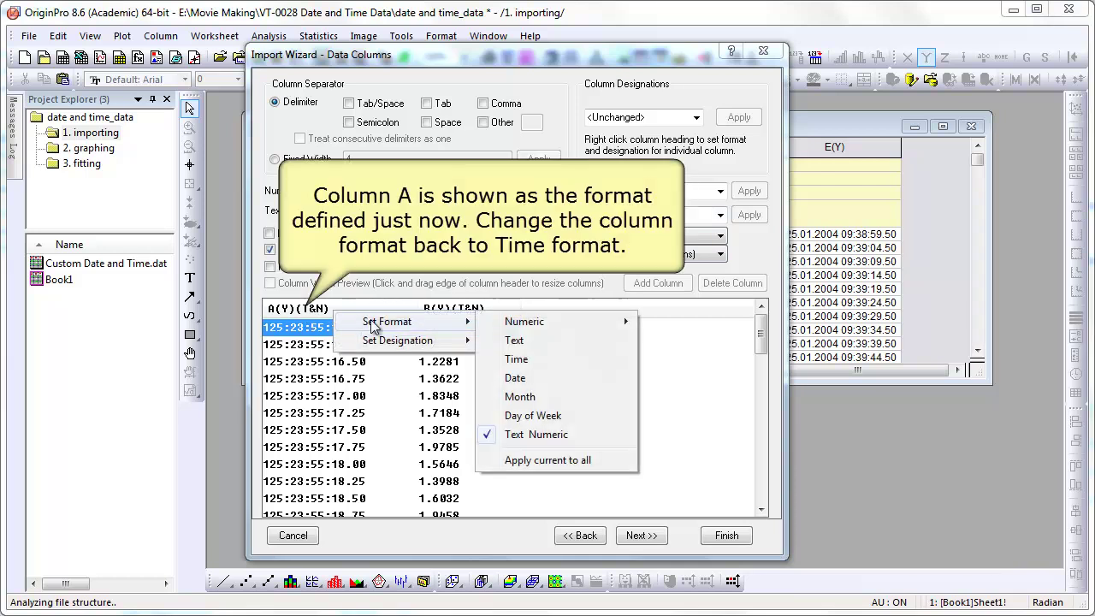
{"action": "left_click", "coordinate": [548, 359]}
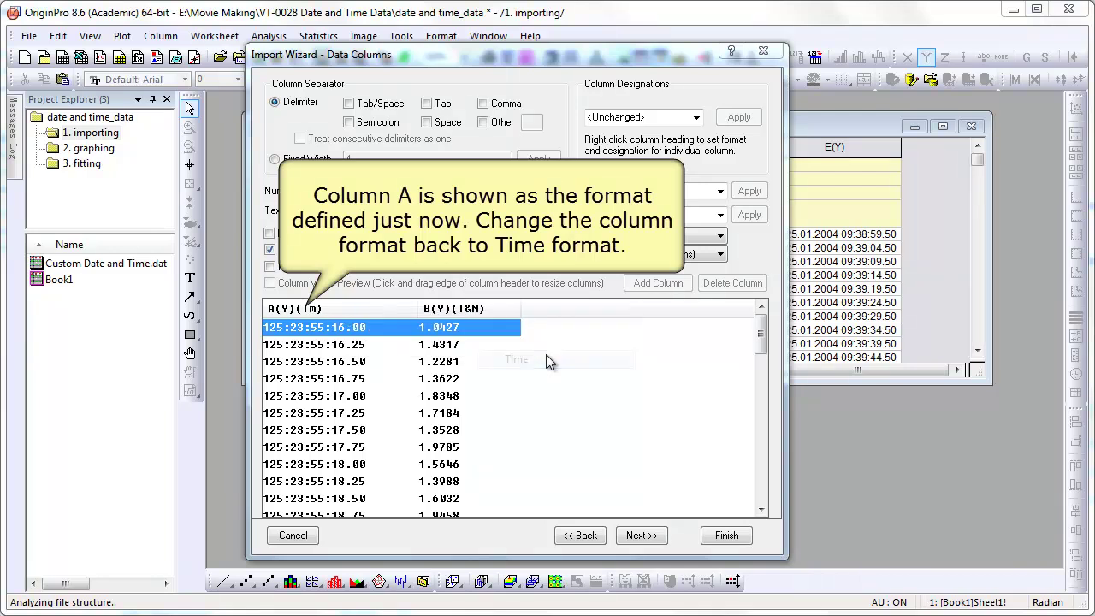
Finish importing IRIG Time.dat into a new workbook and widen time column A.
{"action": "left_click", "coordinate": [729, 536]}
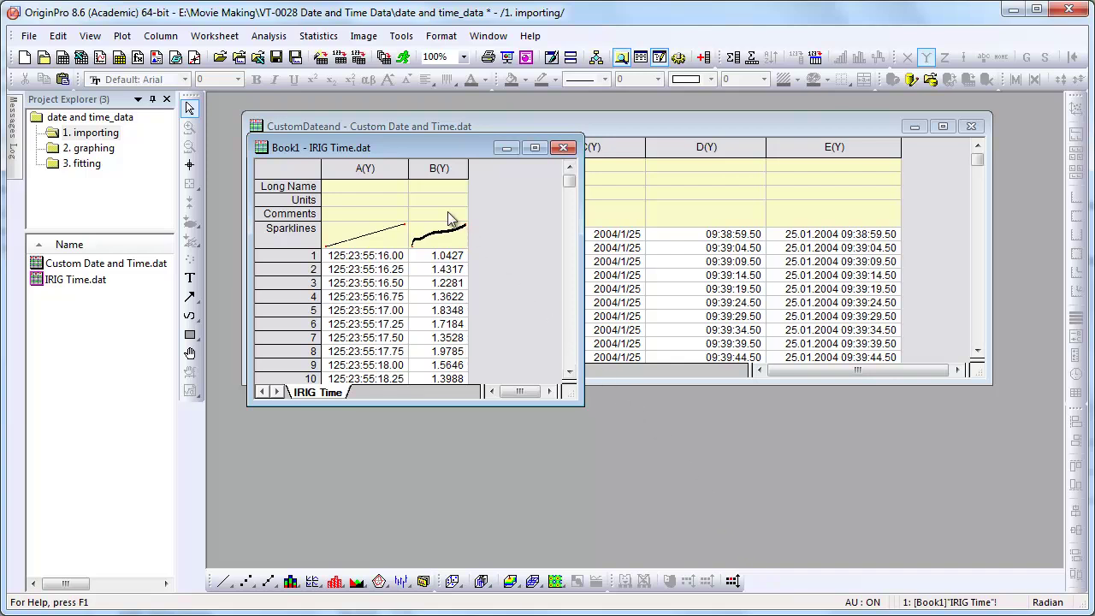
{"action": "left_click_drag", "start_coordinate": [408, 170], "coordinate": [440, 169]}
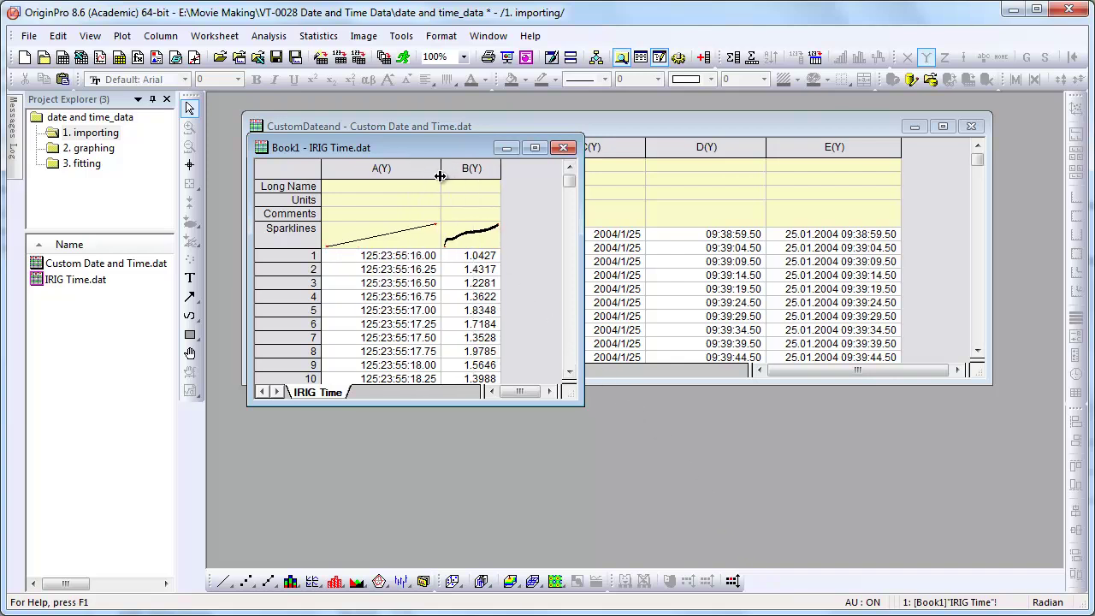
{"action": "left_click", "coordinate": [383, 257]}
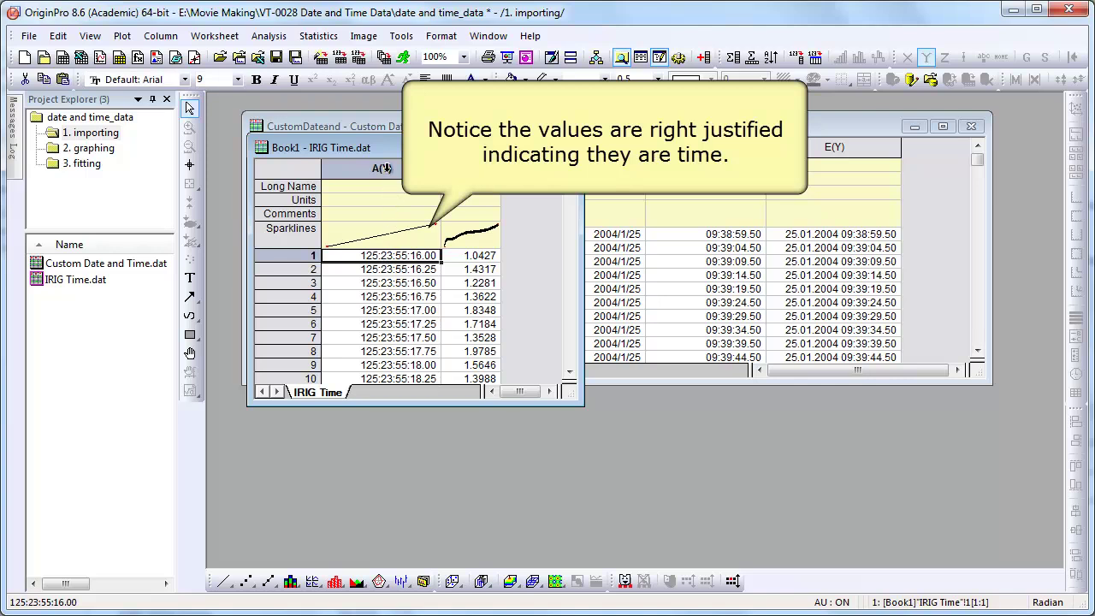
Inspect column A's properties without changes, then open the 2. graphing folder.
{"action": "left_click", "coordinate": [387, 169]}
{"action": "right_click", "coordinate": [390, 171]}
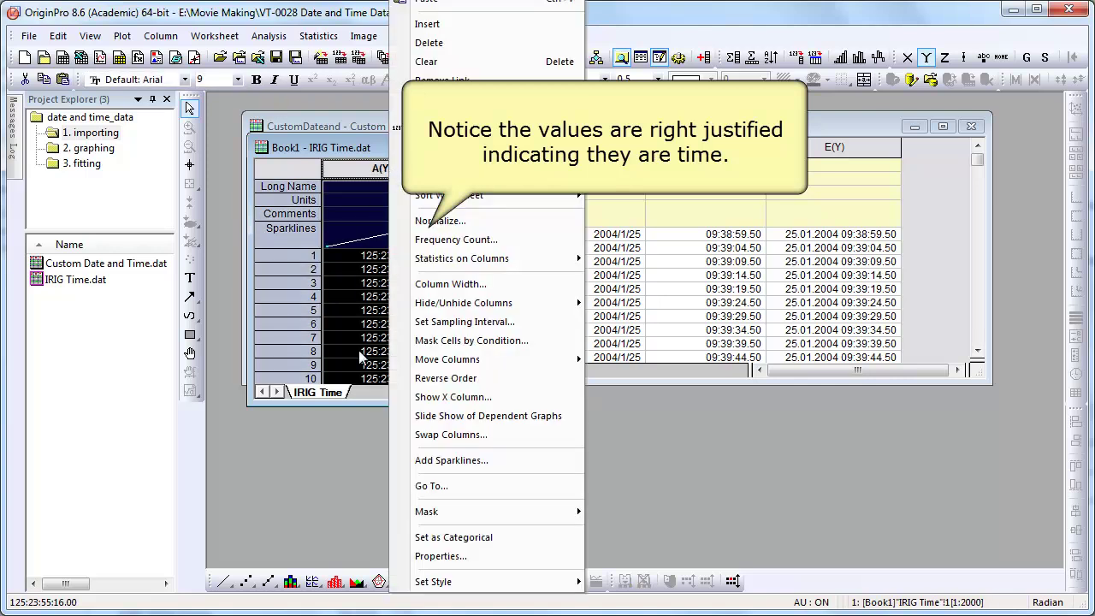
{"action": "left_click", "coordinate": [441, 556]}
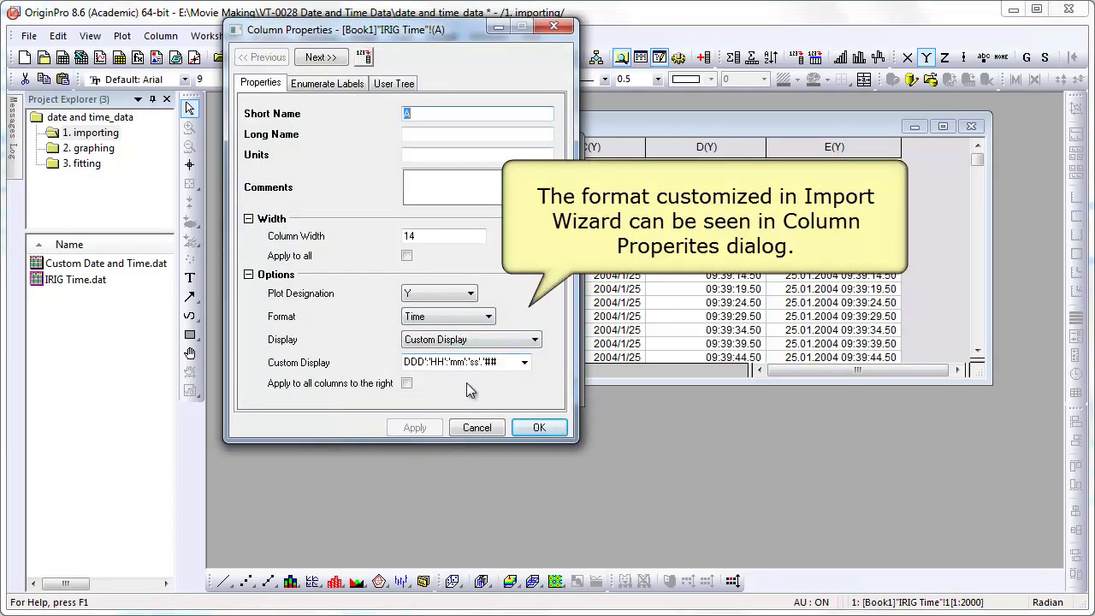
{"action": "left_click", "coordinate": [475, 427]}
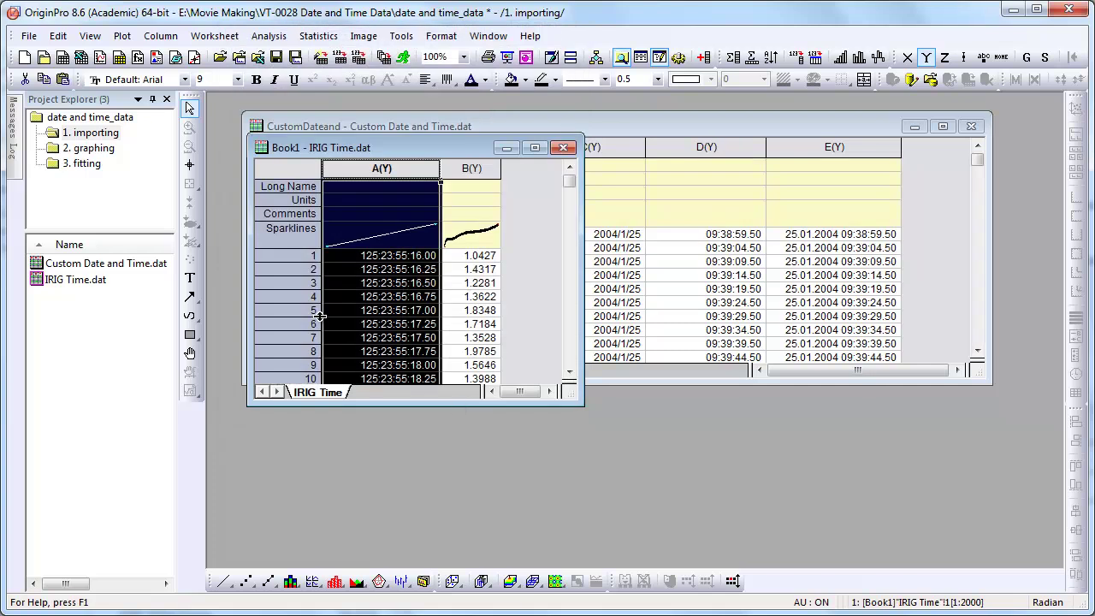
{"action": "left_click", "coordinate": [110, 152]}
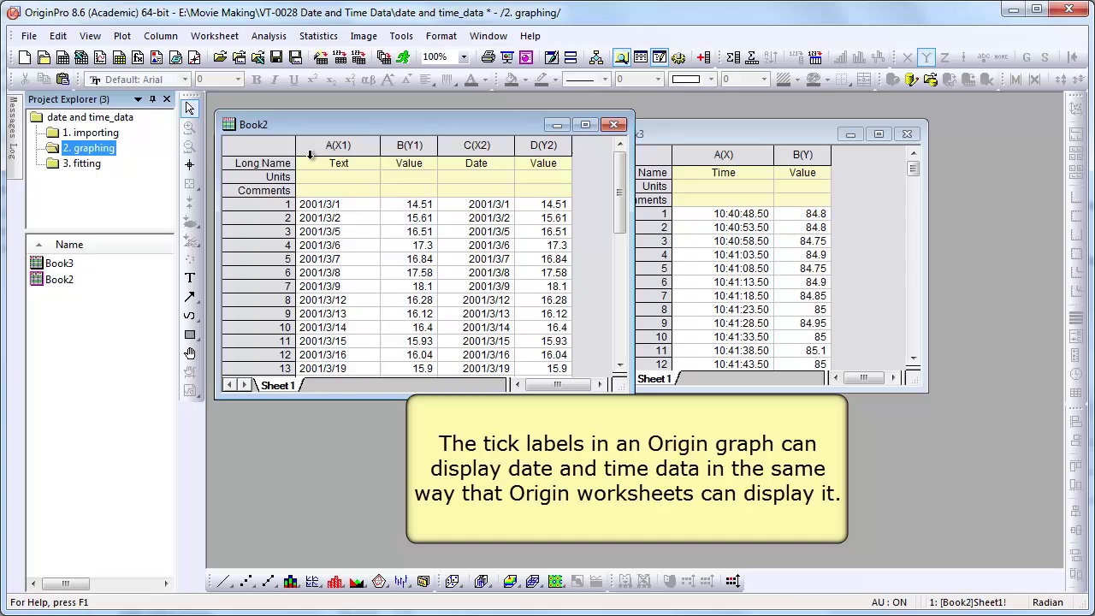
Plot Book2 columns A and B as a line graph.
{"action": "left_click", "coordinate": [330, 149]}
{"action": "left_click", "coordinate": [339, 162]}
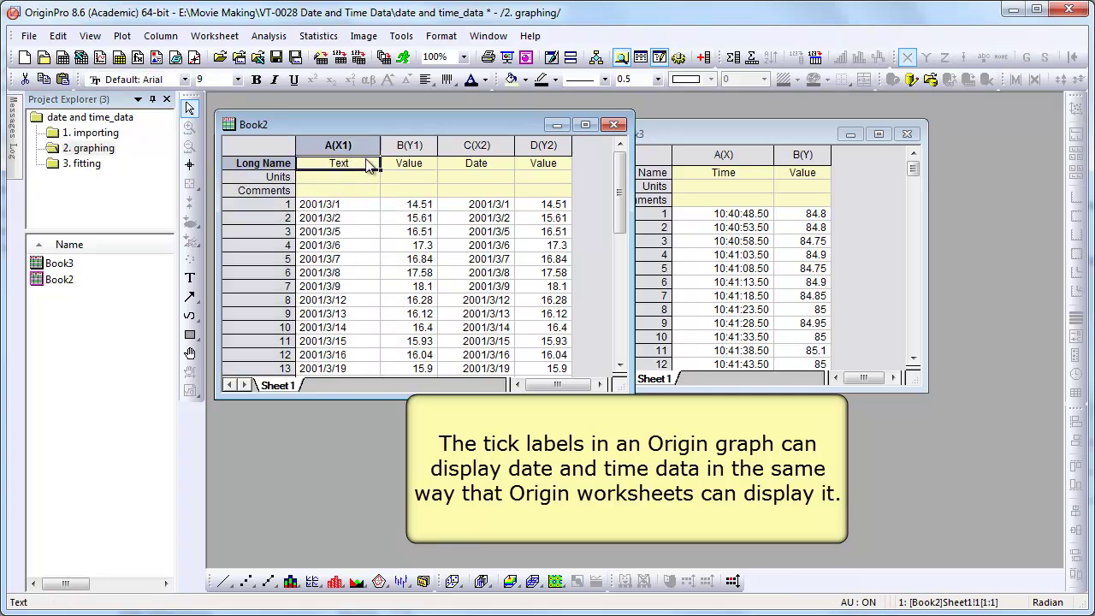
{"action": "left_click_drag", "start_coordinate": [398, 147], "coordinate": [352, 146]}
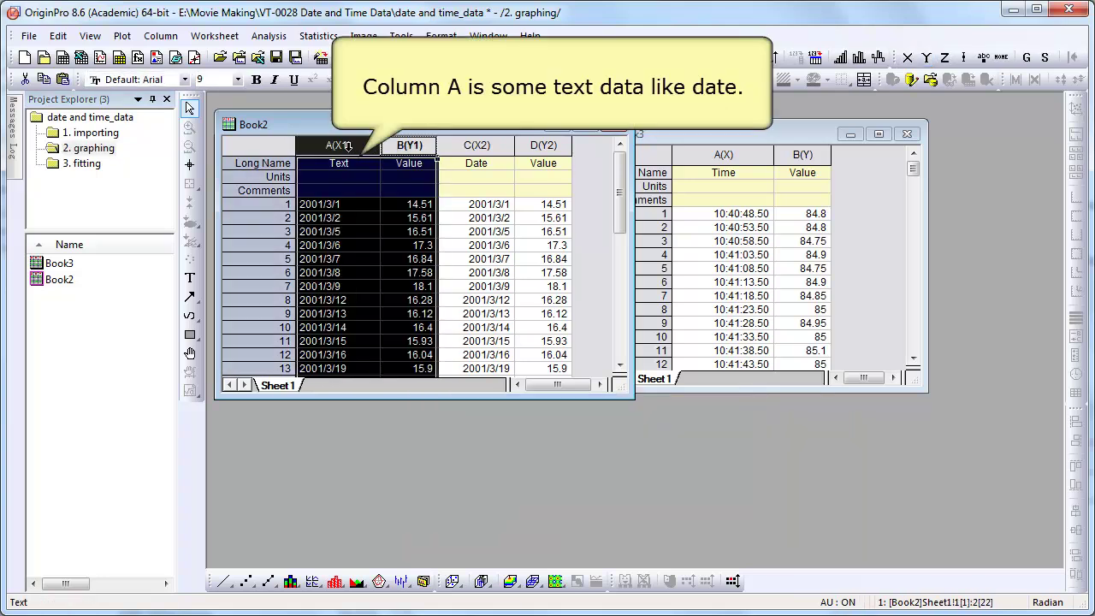
{"action": "left_click", "coordinate": [121, 36]}
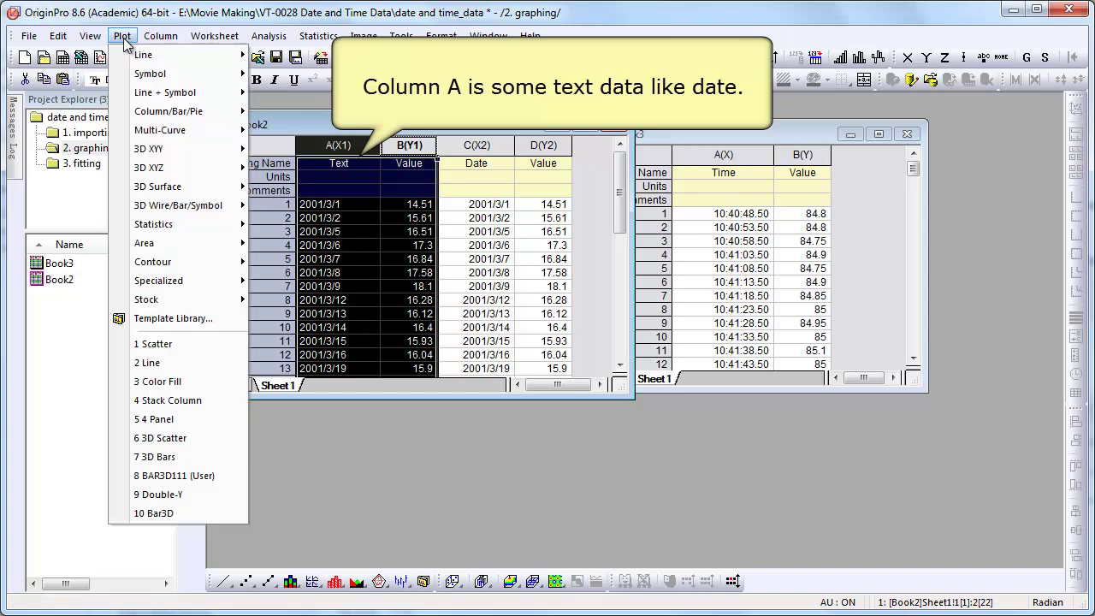
{"action": "mouse_move", "coordinate": [144, 58]}
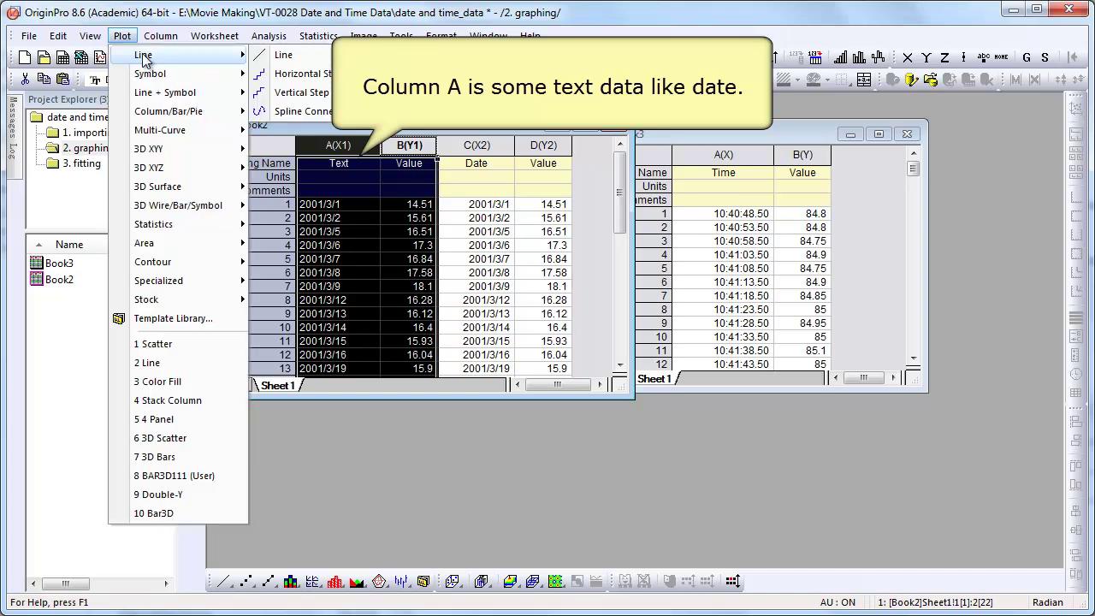
{"action": "left_click", "coordinate": [290, 60]}
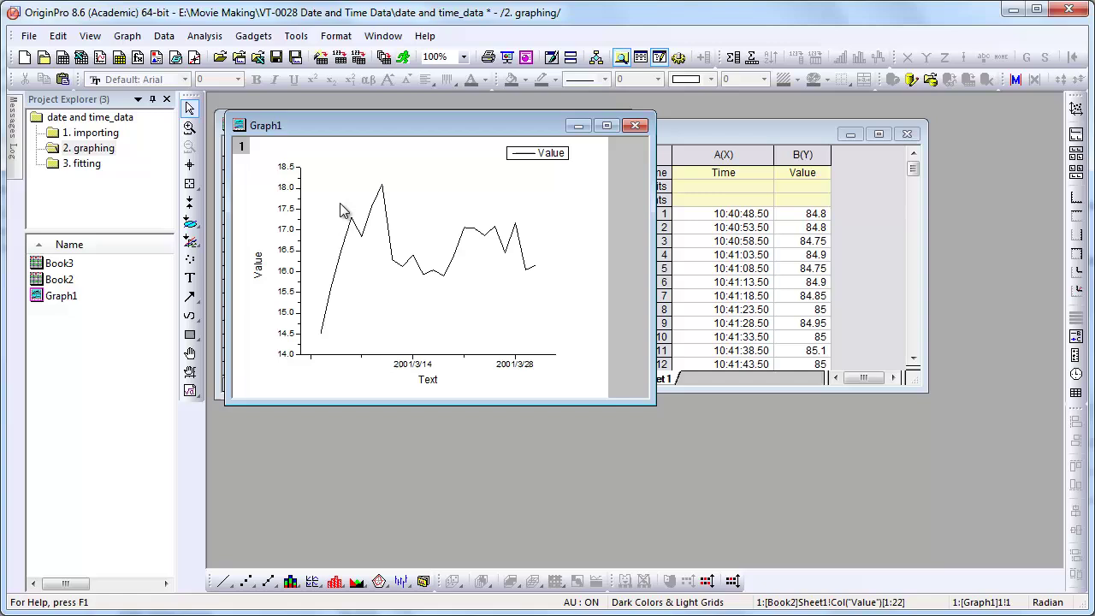
Inspect the x-axis tick label dataset and scale range (upper limit 24) without changes.
{"action": "left_click", "coordinate": [400, 364]}
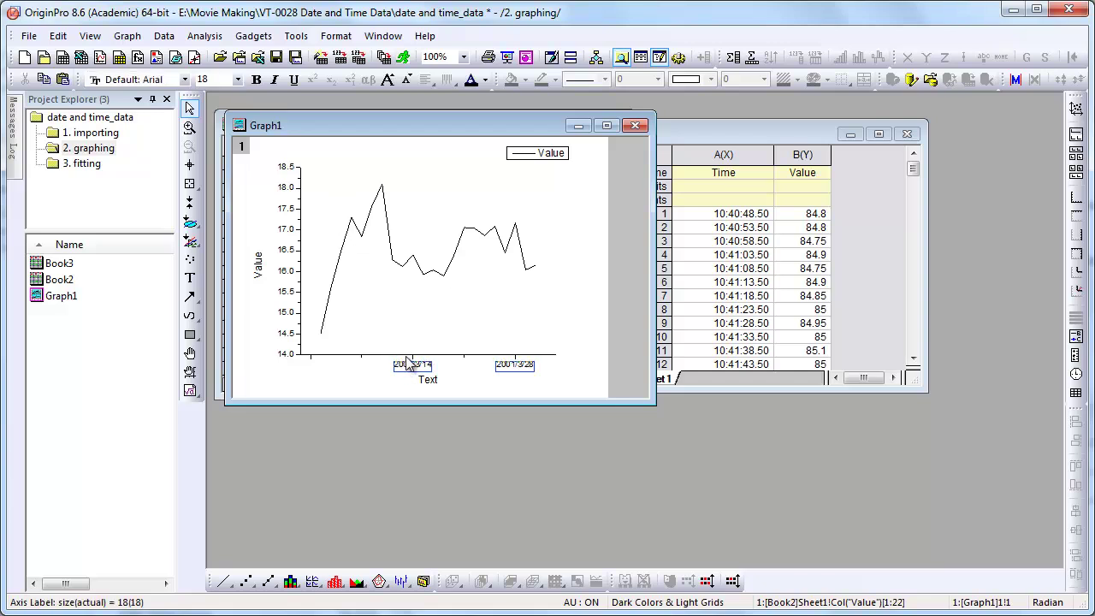
{"action": "double_click", "coordinate": [409, 363]}
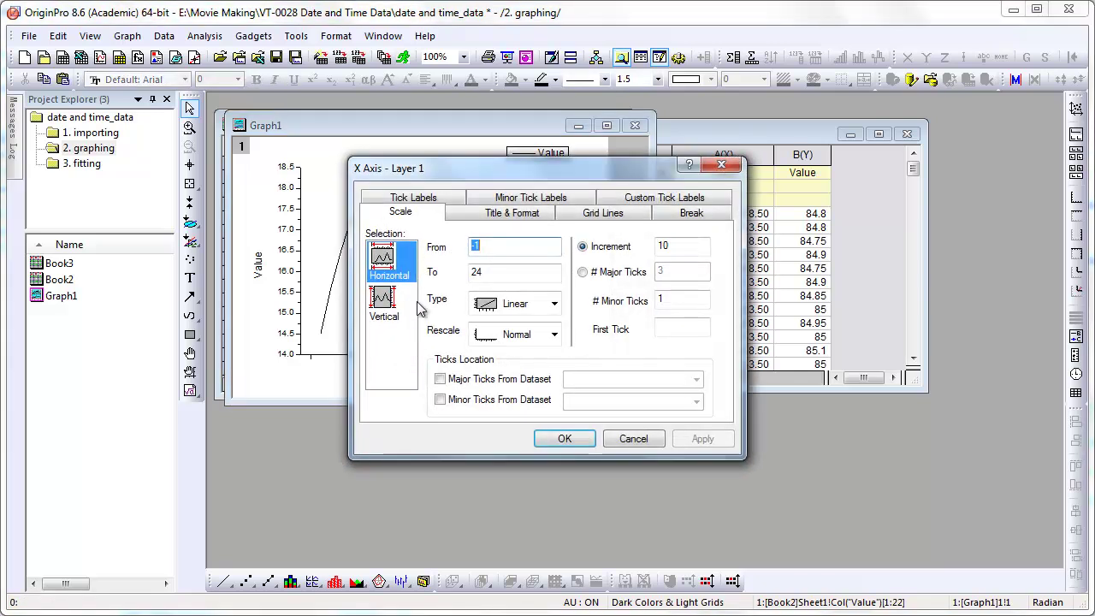
{"action": "left_click", "coordinate": [421, 198]}
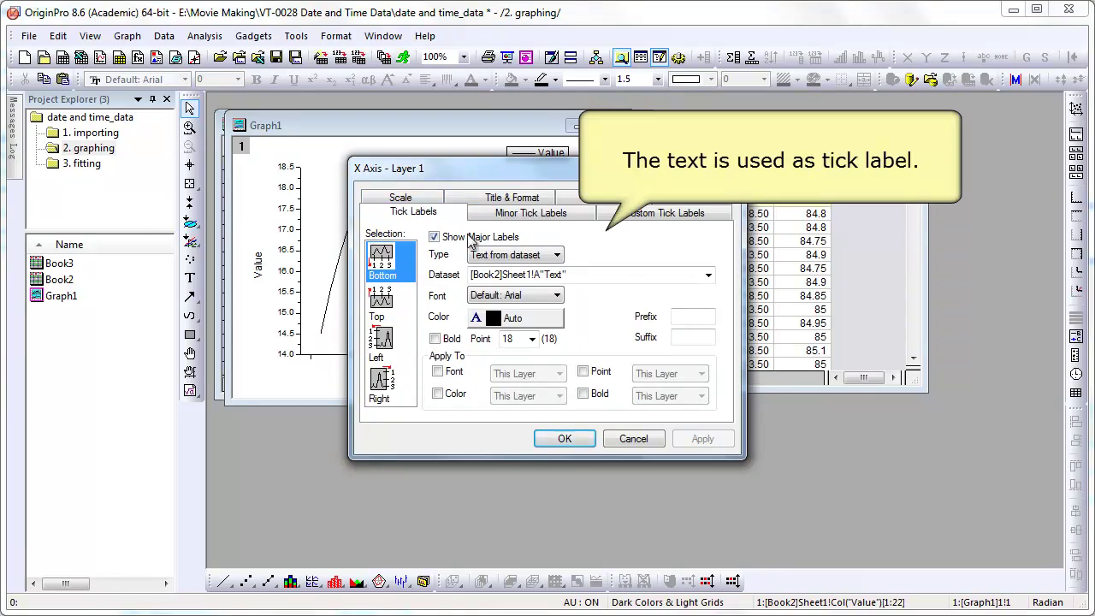
{"action": "left_click", "coordinate": [578, 272]}
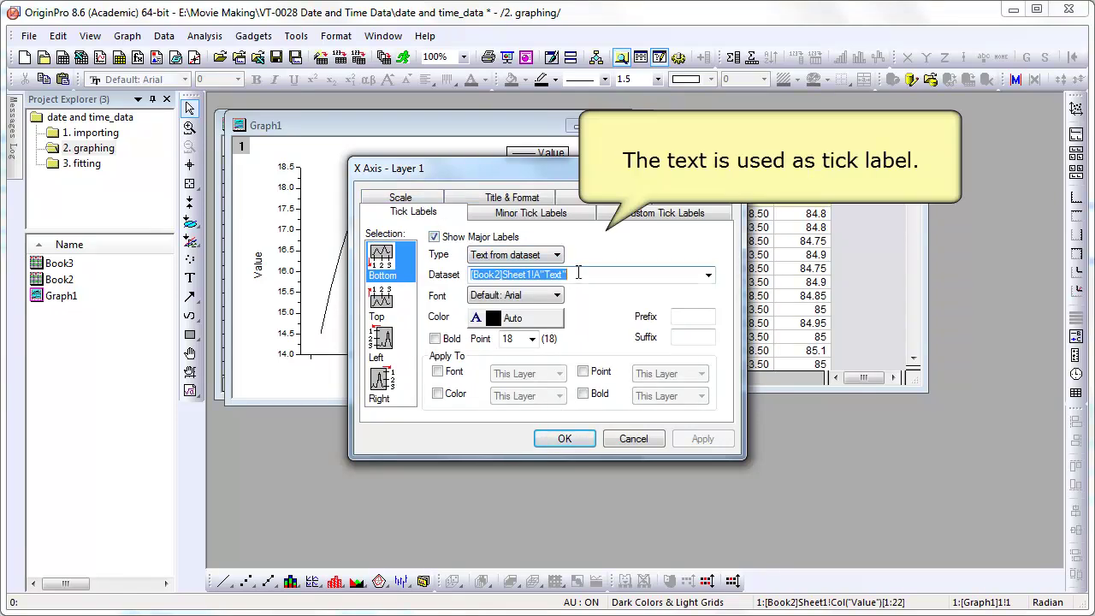
{"action": "left_click", "coordinate": [419, 199]}
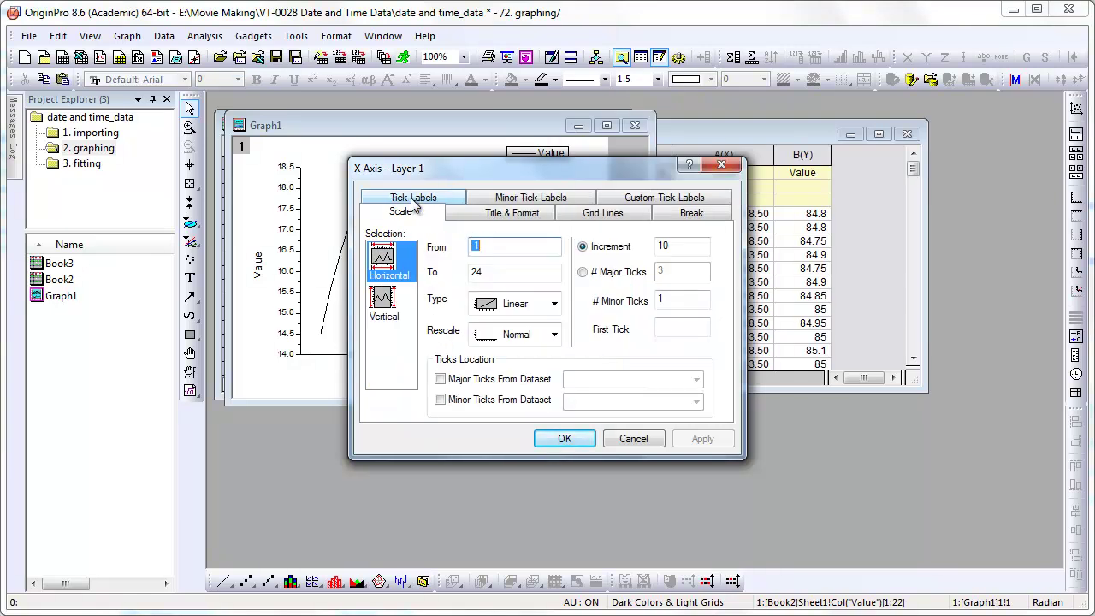
{"action": "left_click", "coordinate": [493, 272]}
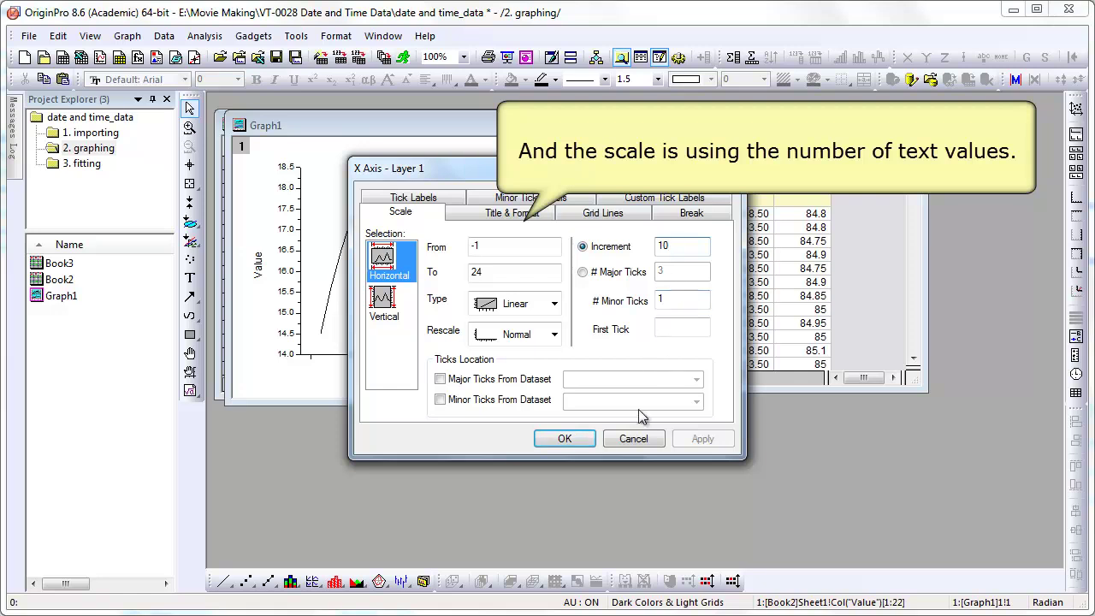
{"action": "left_click", "coordinate": [635, 438]}
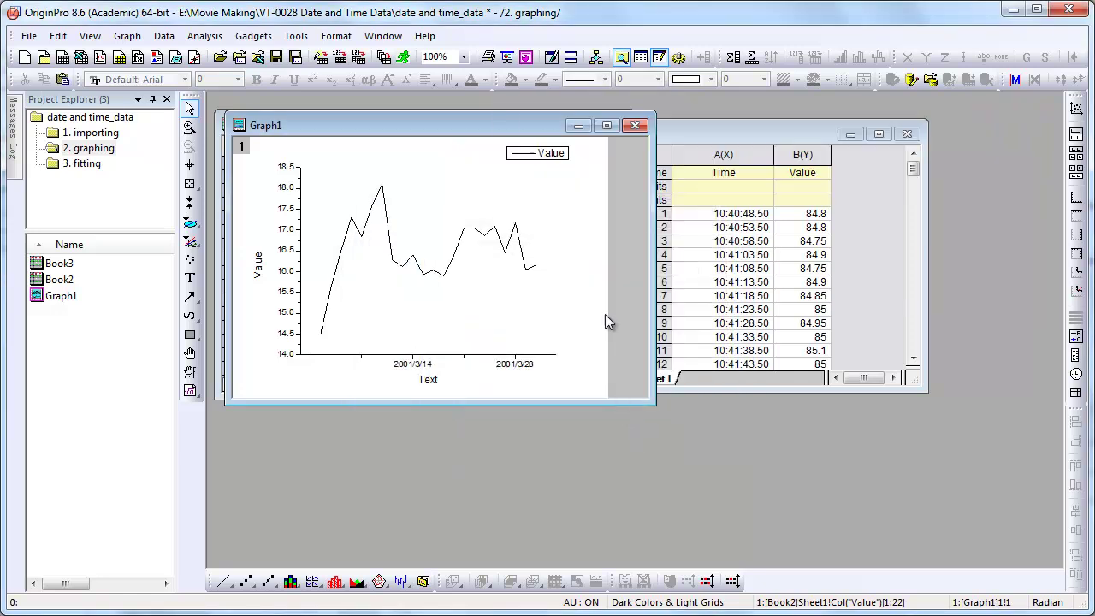
Plot Book2's Value against the date-formatted column C as a line graph, Graph2.
{"action": "left_click", "coordinate": [579, 125]}
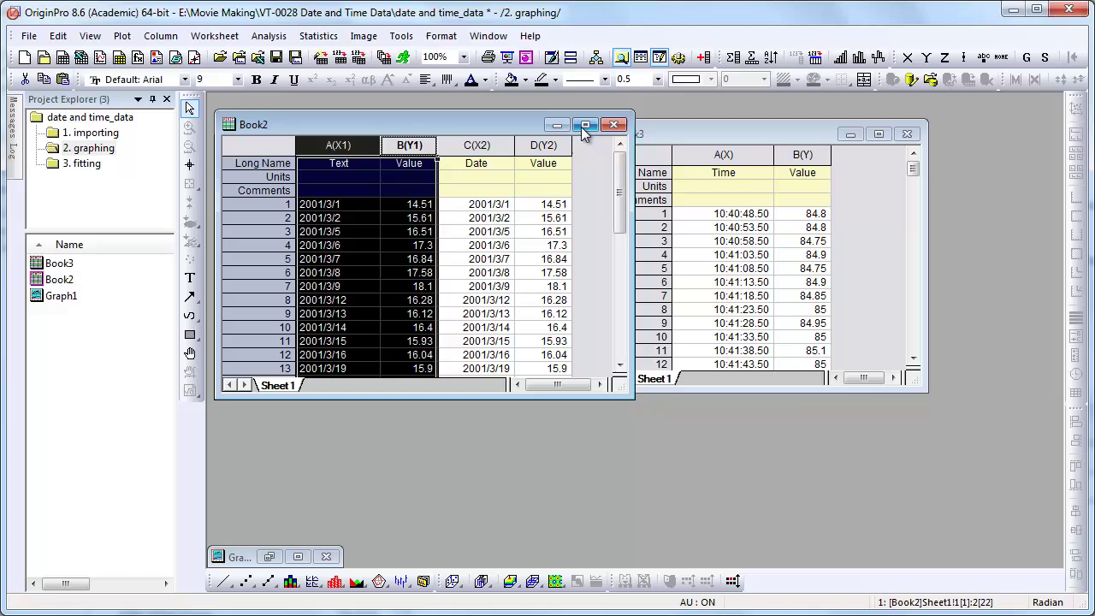
{"action": "left_click", "coordinate": [483, 149]}
{"action": "left_click", "coordinate": [481, 168]}
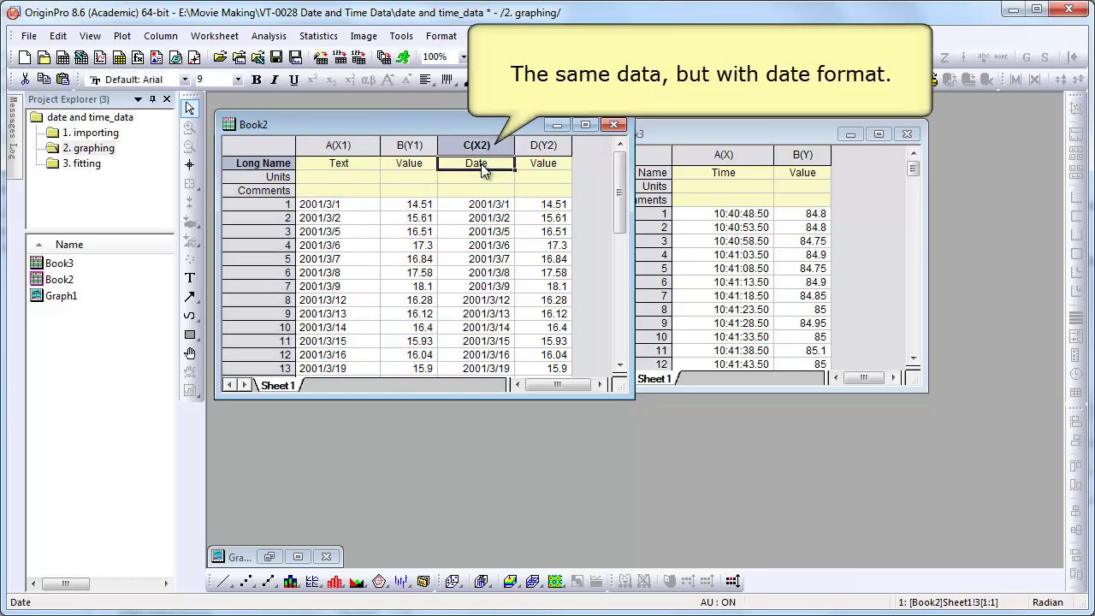
{"action": "left_click_drag", "start_coordinate": [530, 145], "coordinate": [481, 146]}
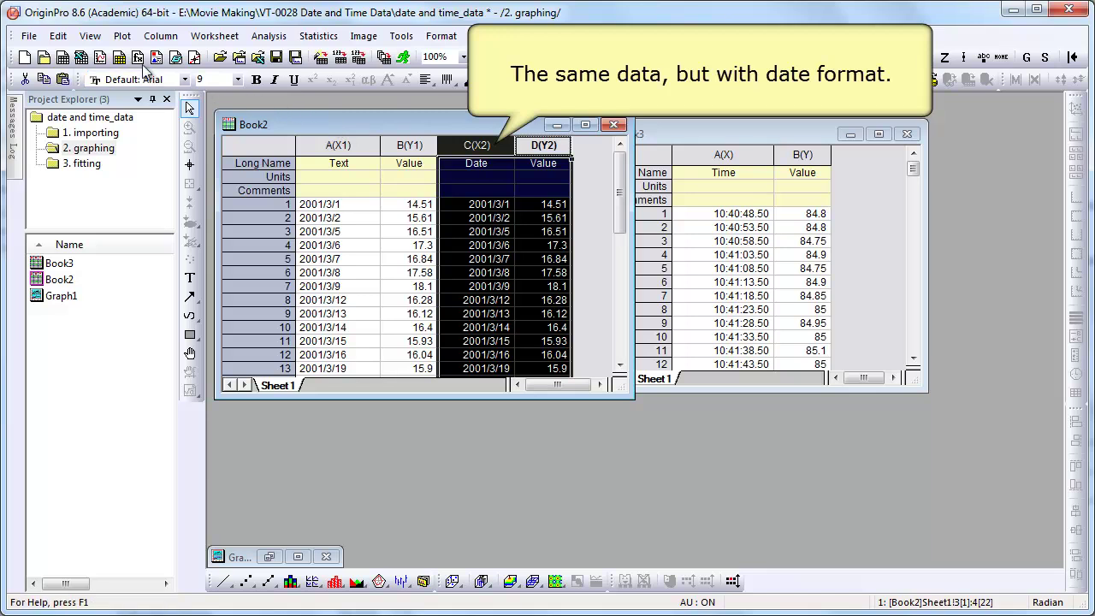
{"action": "left_click", "coordinate": [122, 37]}
{"action": "mouse_move", "coordinate": [151, 57]}
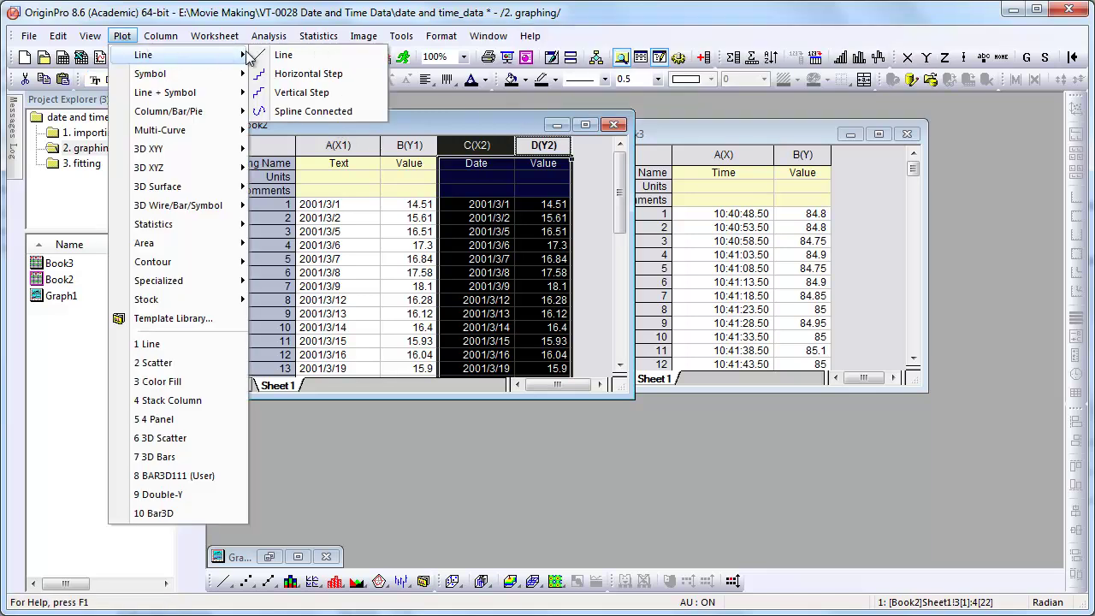
{"action": "left_click", "coordinate": [283, 55]}
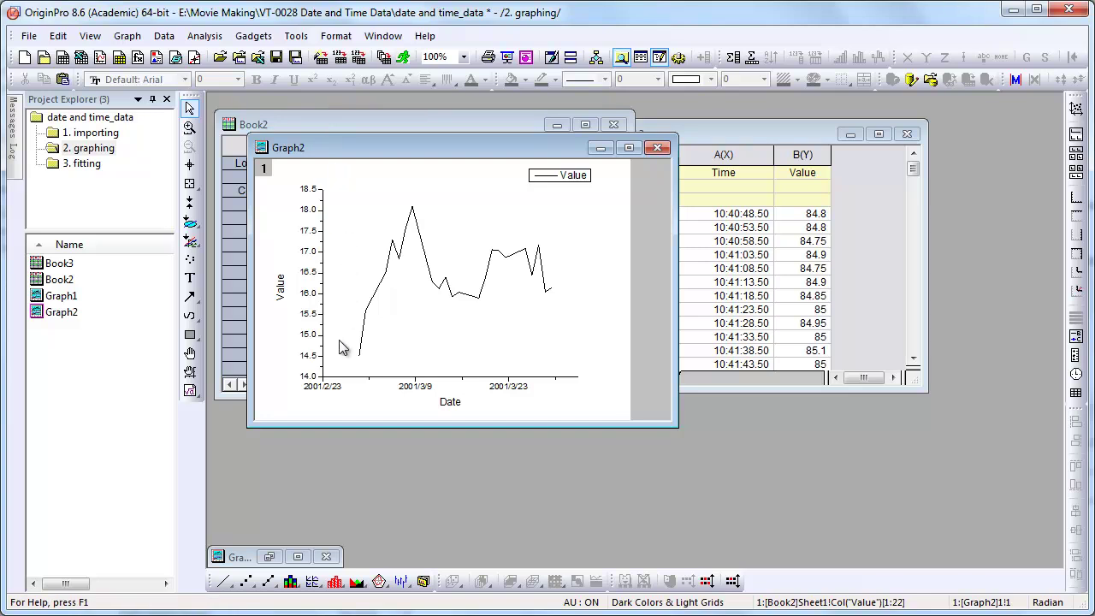
{"action": "left_click", "coordinate": [334, 385]}
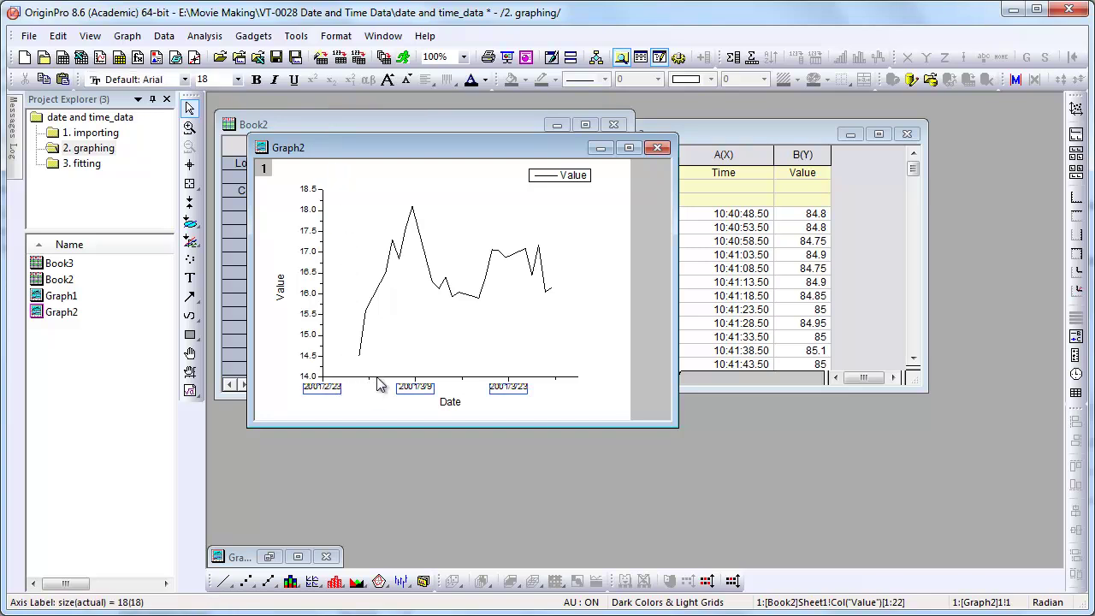
Rotate Graph2's custom date tick labels by 45°.
{"action": "double_click", "coordinate": [379, 385]}
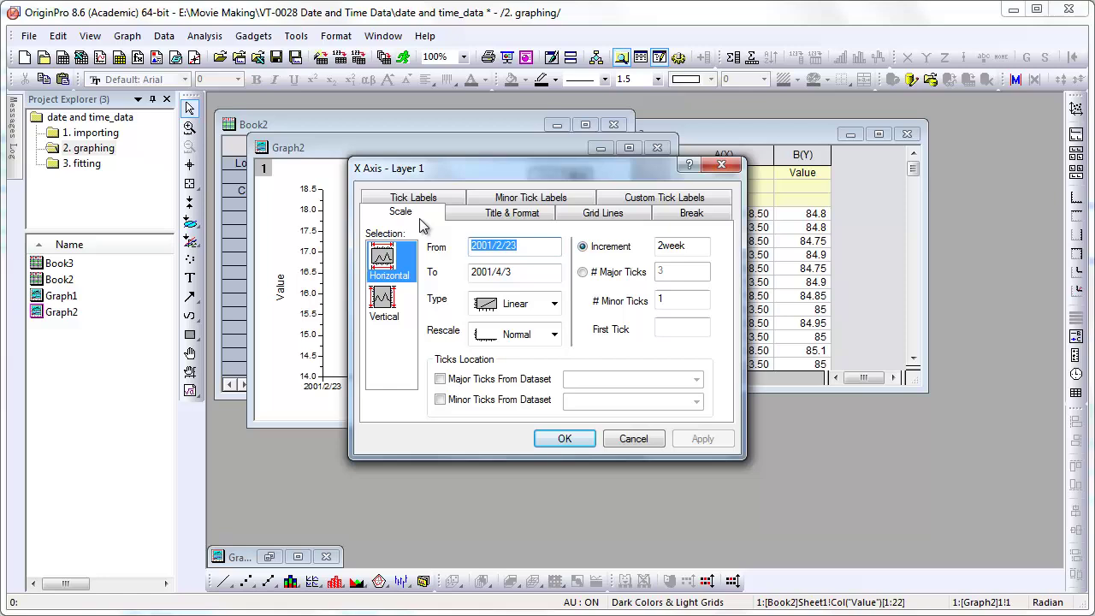
{"action": "left_click", "coordinate": [422, 199]}
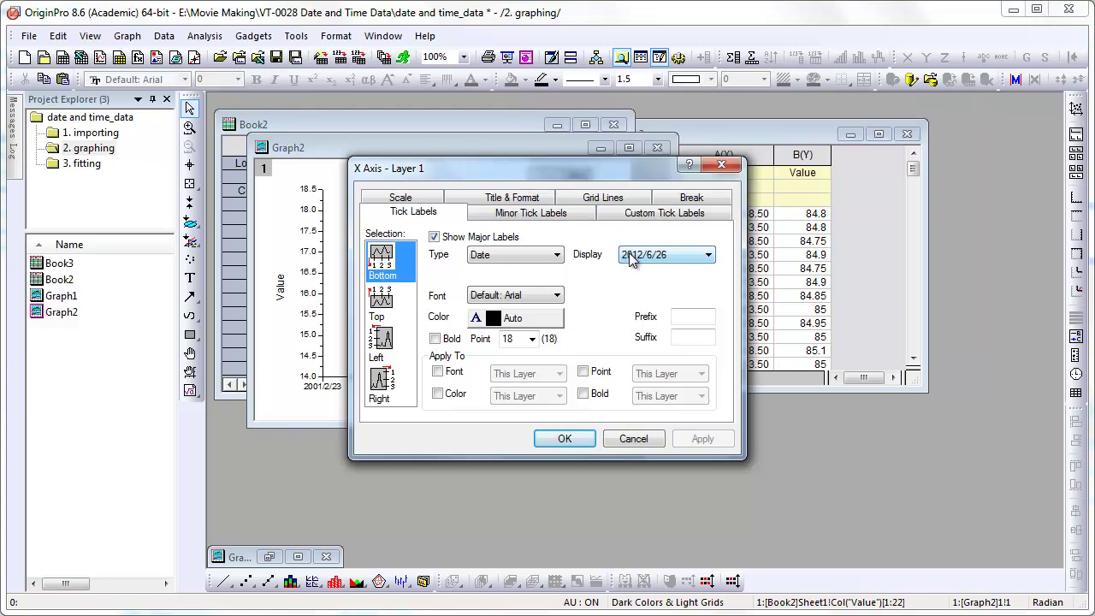
{"action": "left_click_drag", "start_coordinate": [597, 170], "coordinate": [891, 160]}
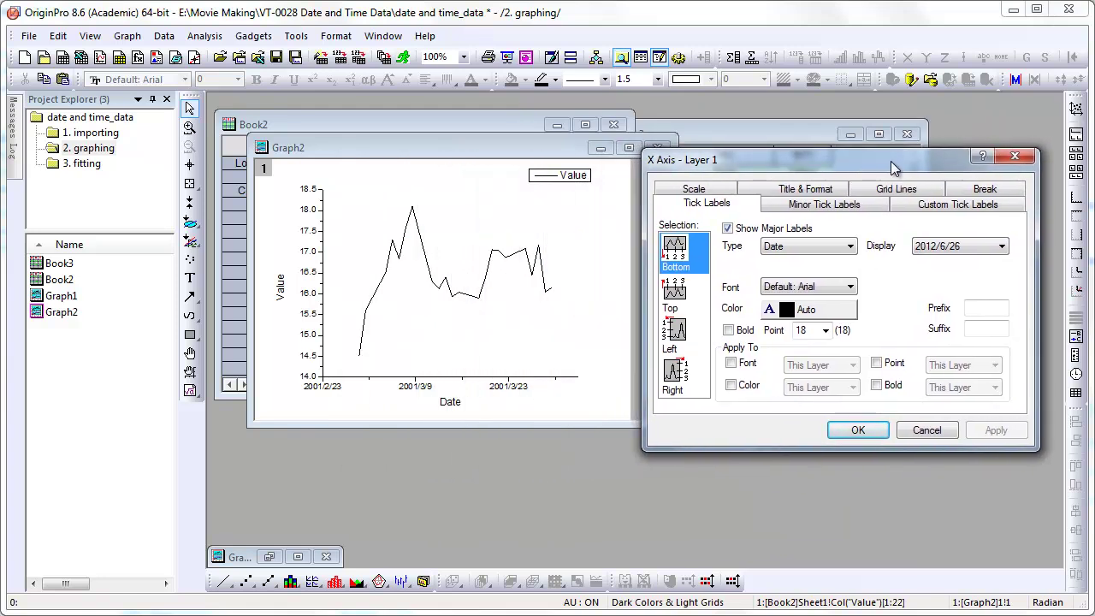
{"action": "left_click", "coordinate": [933, 205]}
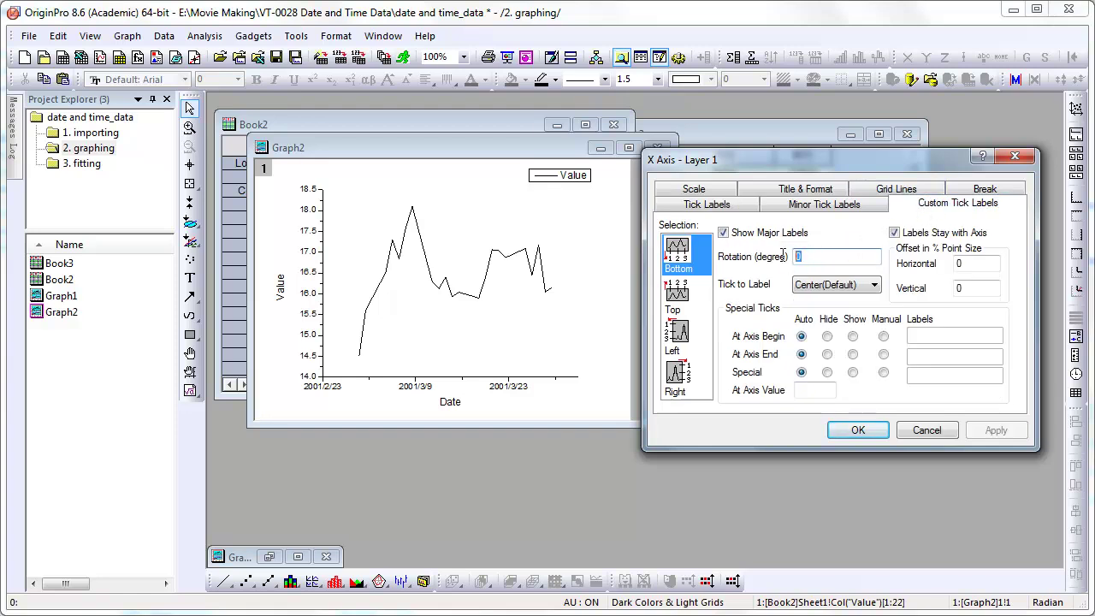
{"action": "type", "text": "45"}
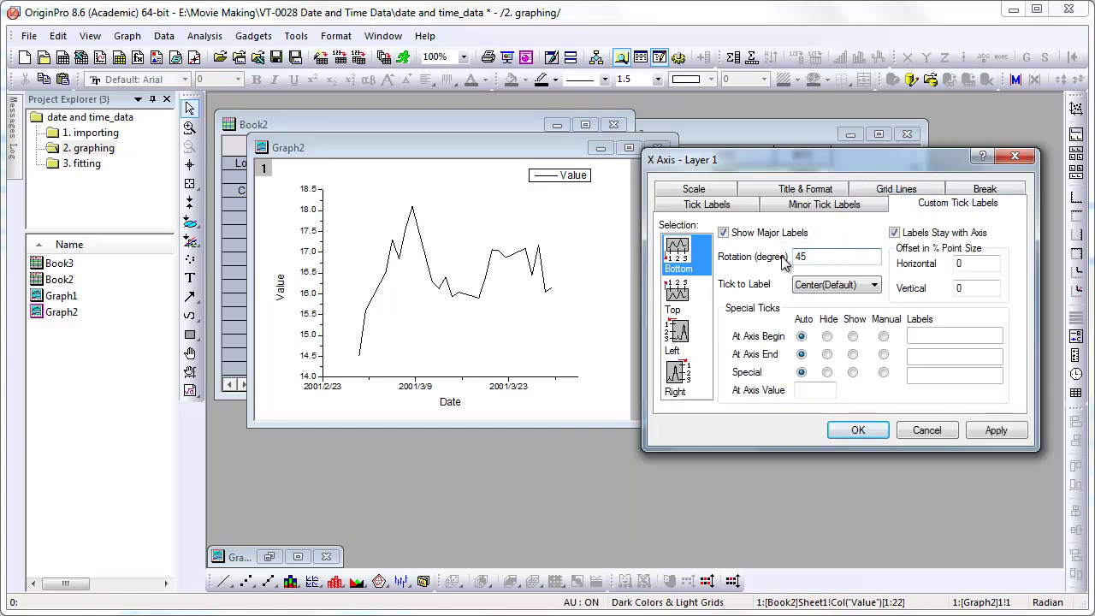
{"action": "left_click", "coordinate": [992, 431]}
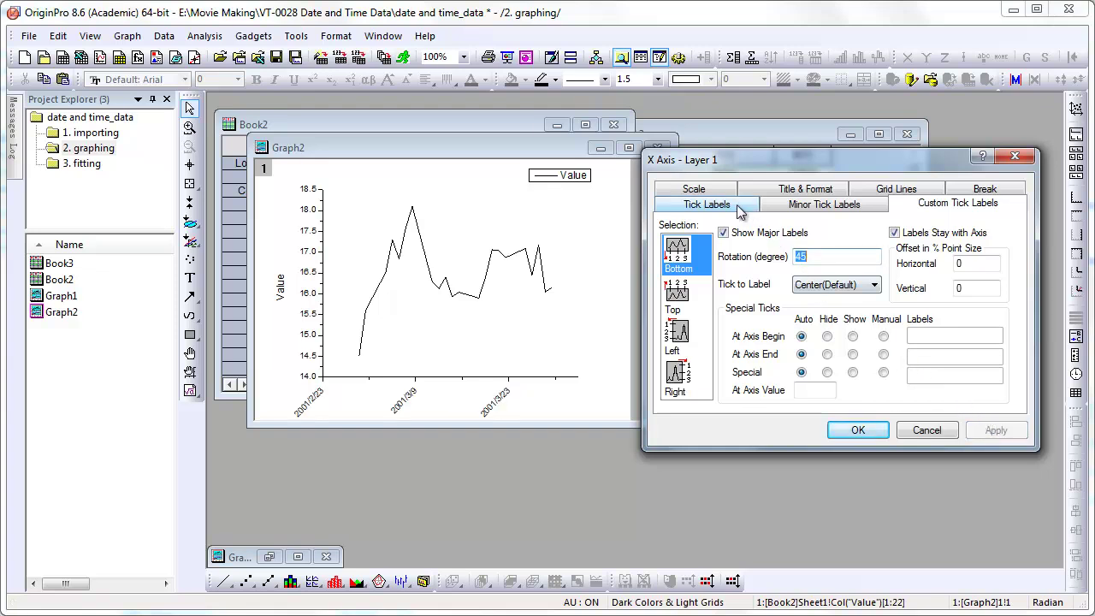
Set the date axis scale increment to 5 days and apply the changes.
{"action": "left_click", "coordinate": [715, 190]}
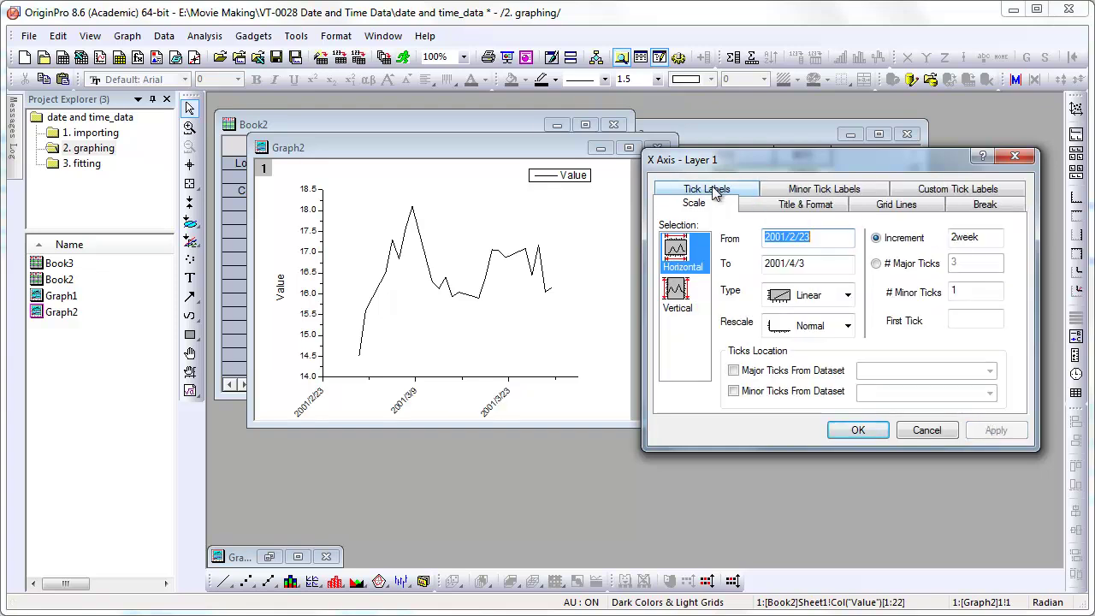
{"action": "left_click", "coordinate": [815, 236]}
{"action": "left_click", "coordinate": [816, 268]}
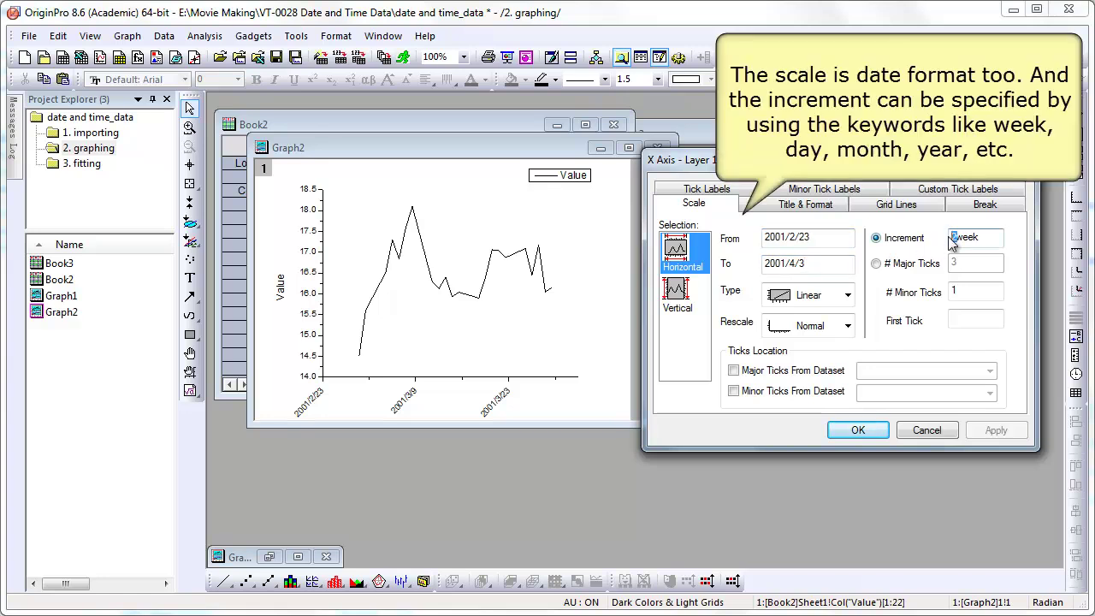
{"action": "type", "text": "1"}
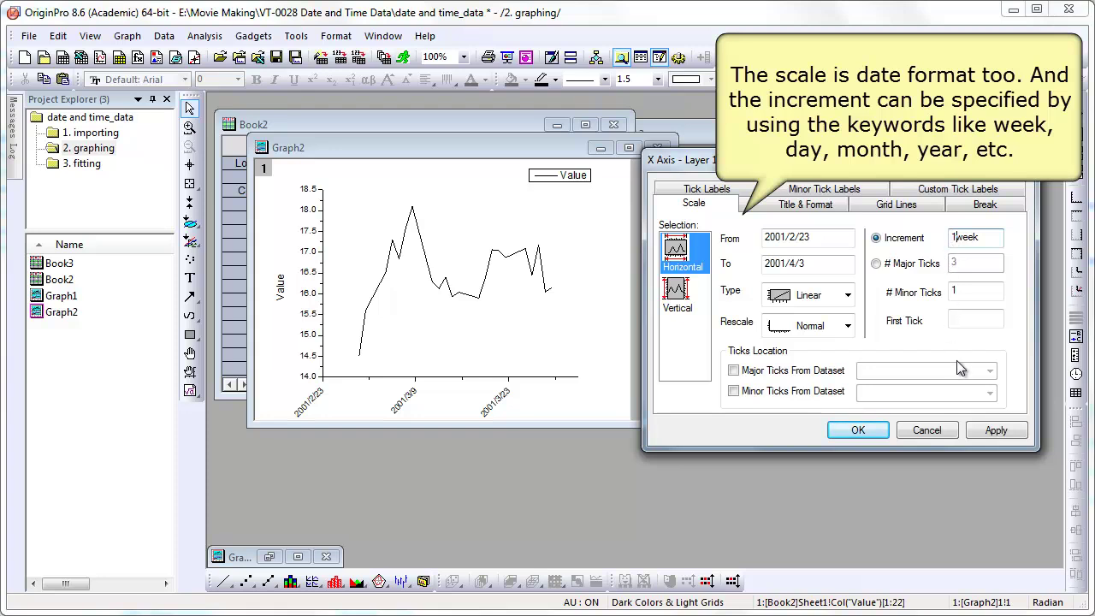
{"action": "left_click", "coordinate": [986, 429]}
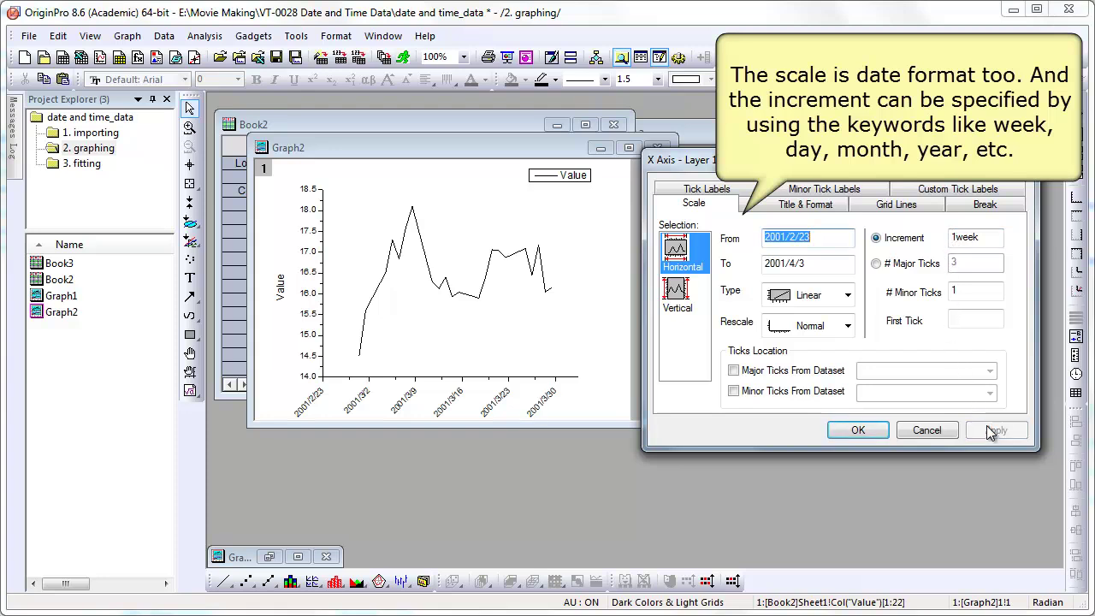
{"action": "left_click", "coordinate": [985, 236]}
{"action": "left_click_drag", "start_coordinate": [984, 236], "coordinate": [948, 242]}
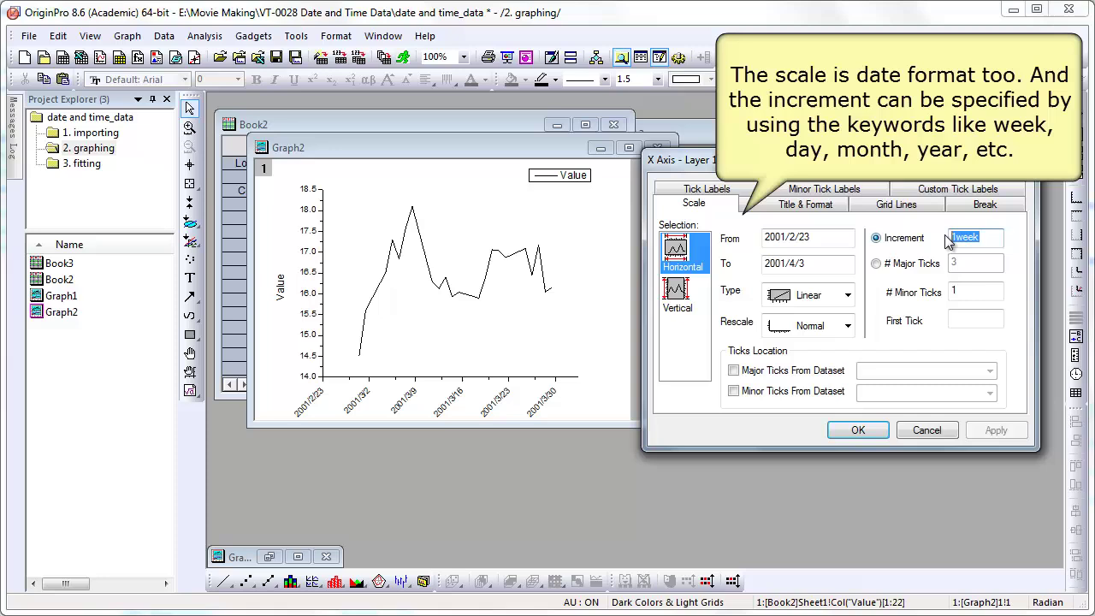
{"action": "type", "text": "5day"}
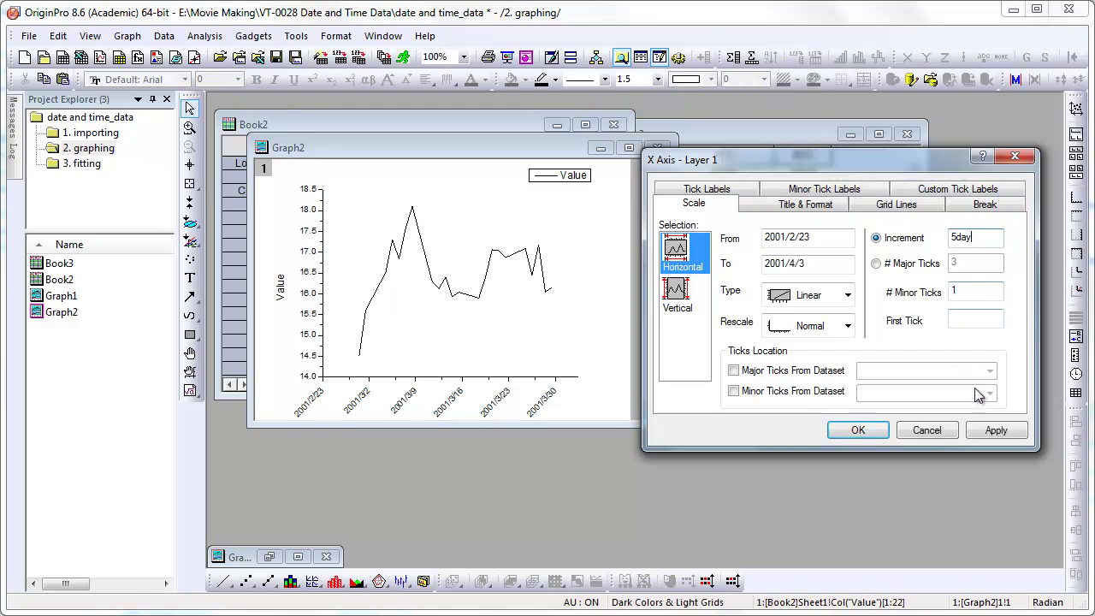
{"action": "left_click", "coordinate": [992, 429]}
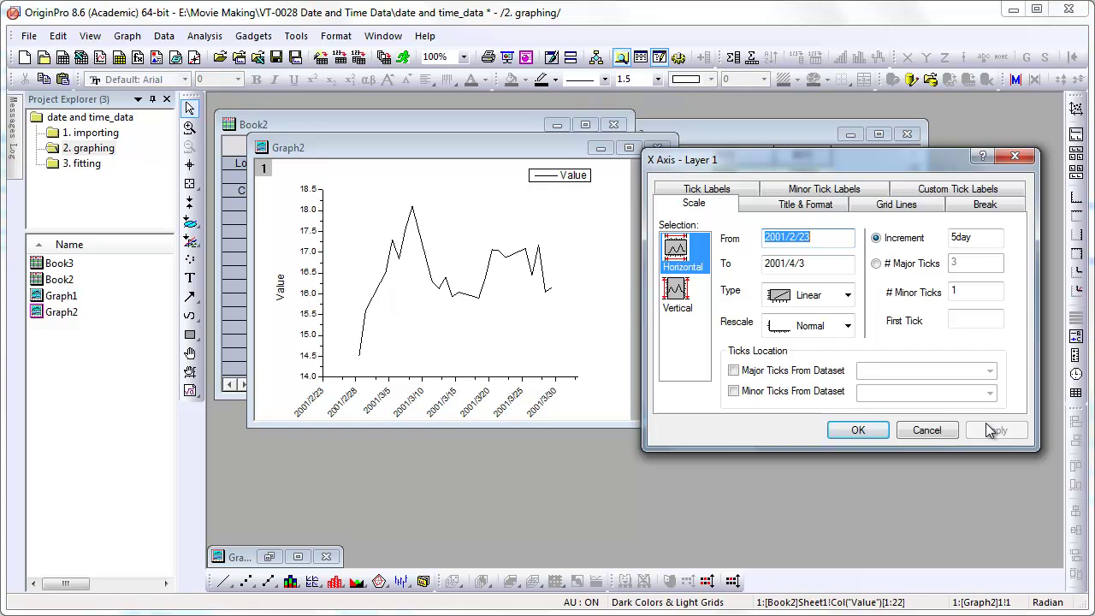
{"action": "left_click", "coordinate": [857, 430]}
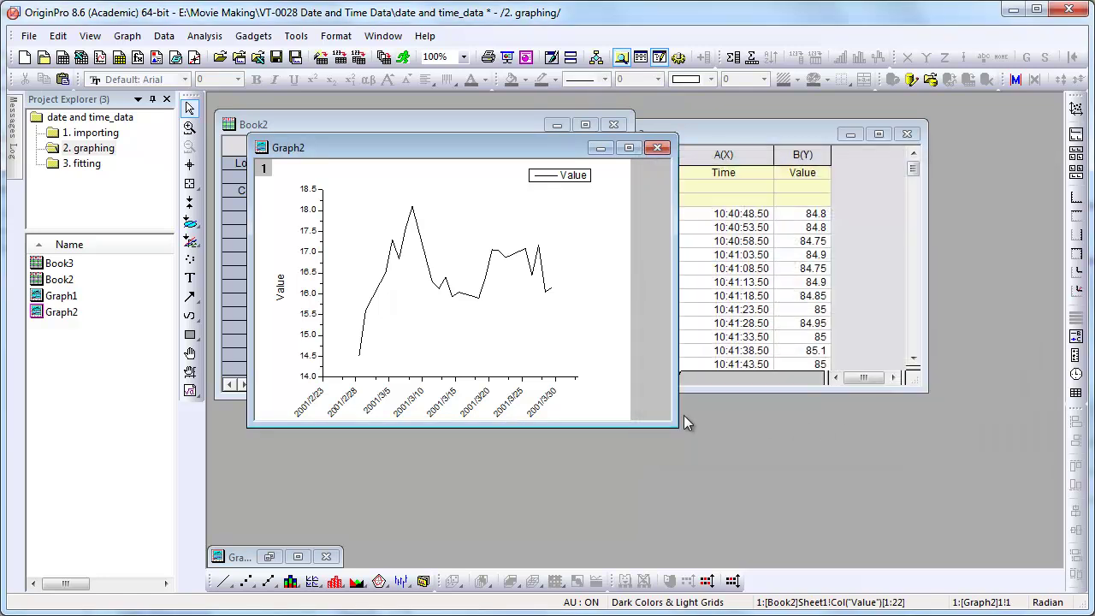
Set Graph2 aside and plot Book3's Time and Value columns as a line graph.
{"action": "left_click", "coordinate": [550, 406]}
{"action": "left_click", "coordinate": [609, 396]}
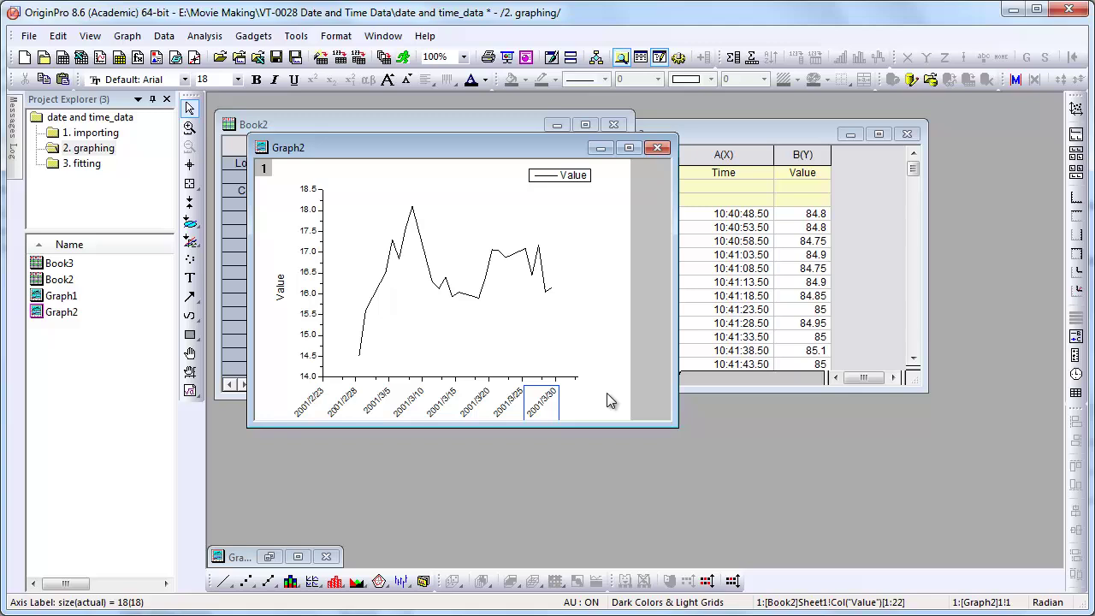
{"action": "left_click", "coordinate": [601, 148]}
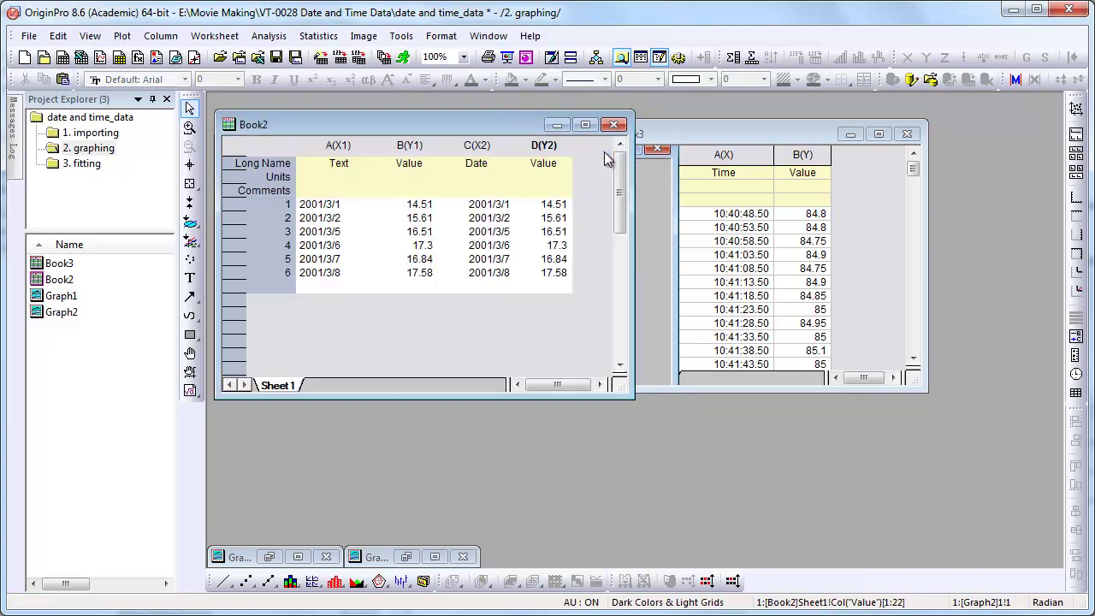
{"action": "left_click", "coordinate": [689, 136]}
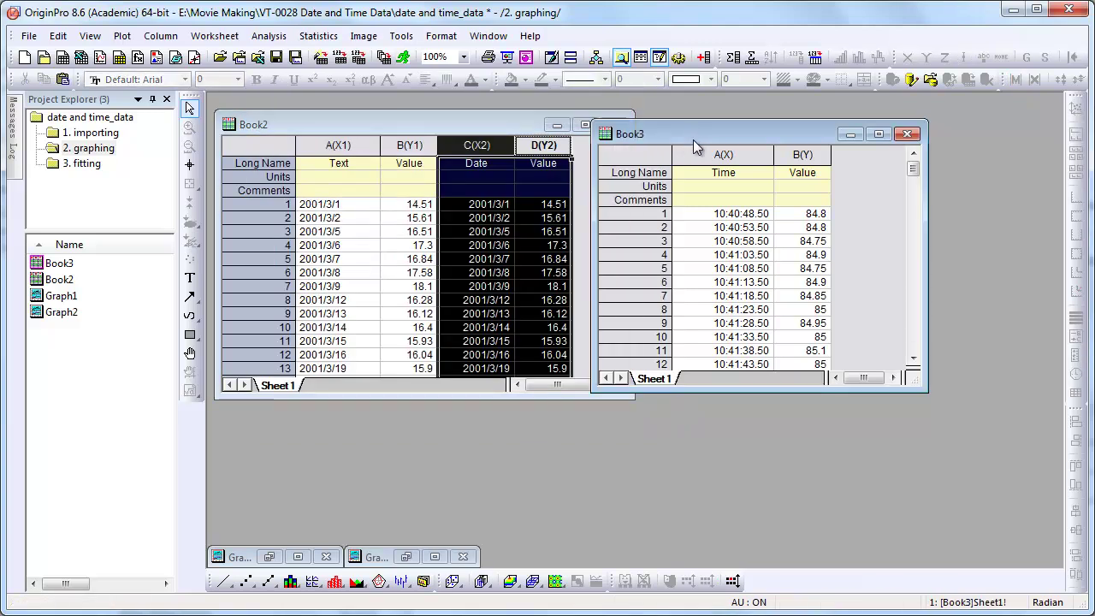
{"action": "left_click", "coordinate": [726, 158]}
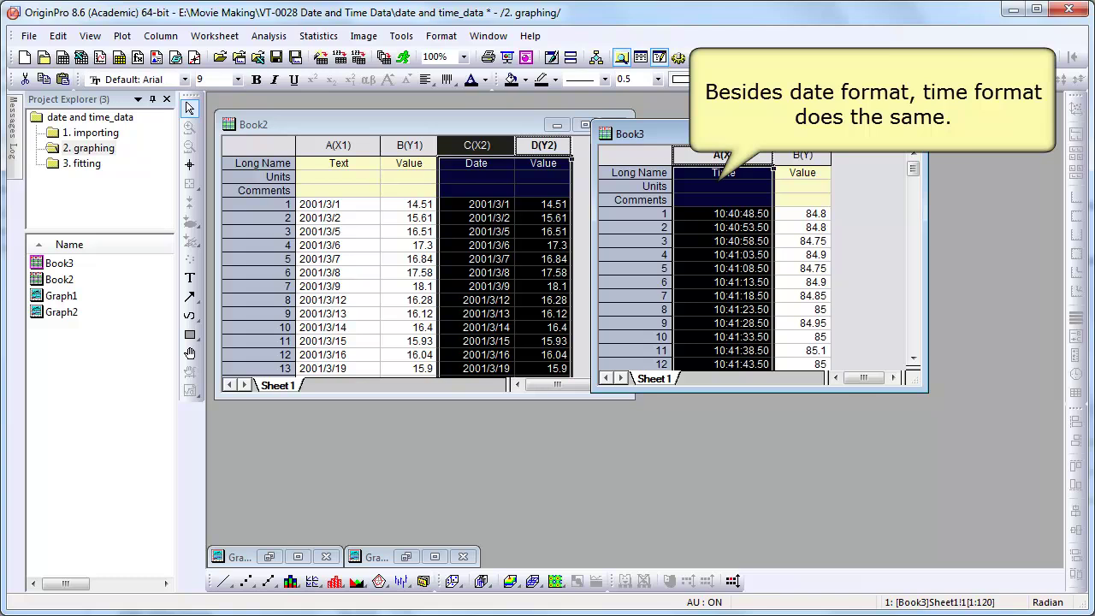
{"action": "left_click", "coordinate": [737, 175]}
{"action": "left_click_drag", "start_coordinate": [798, 155], "coordinate": [725, 156]}
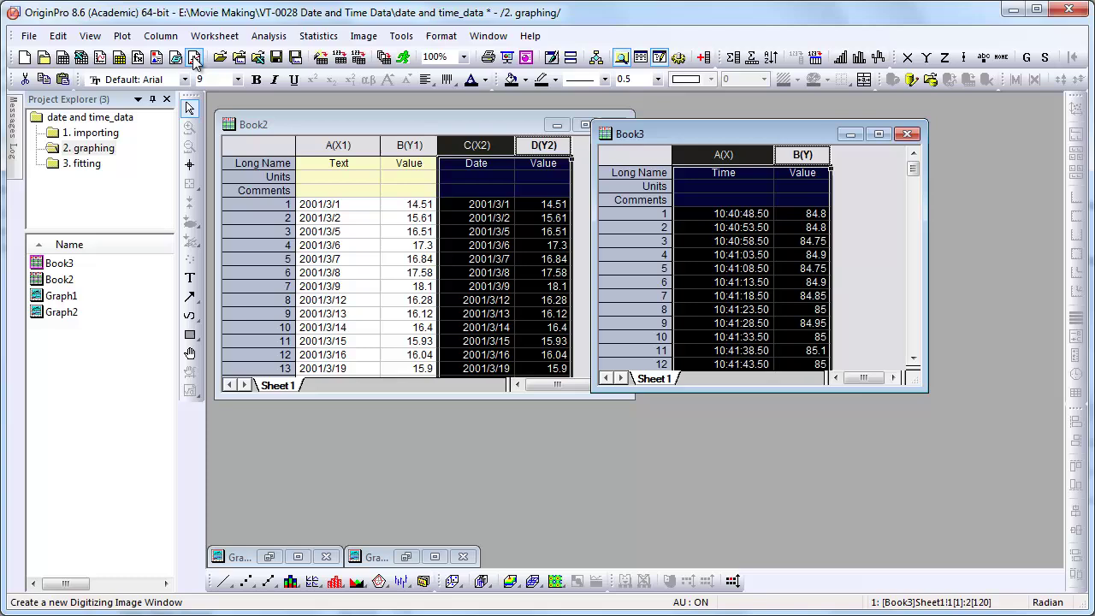
{"action": "left_click", "coordinate": [122, 36]}
{"action": "mouse_move", "coordinate": [150, 55]}
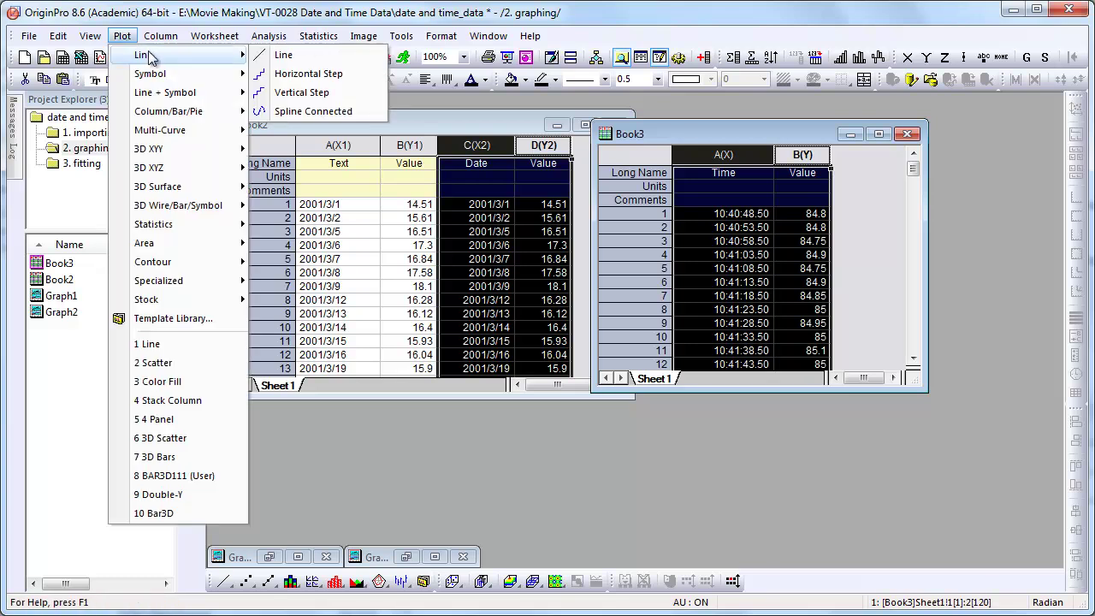
{"action": "left_click", "coordinate": [283, 54]}
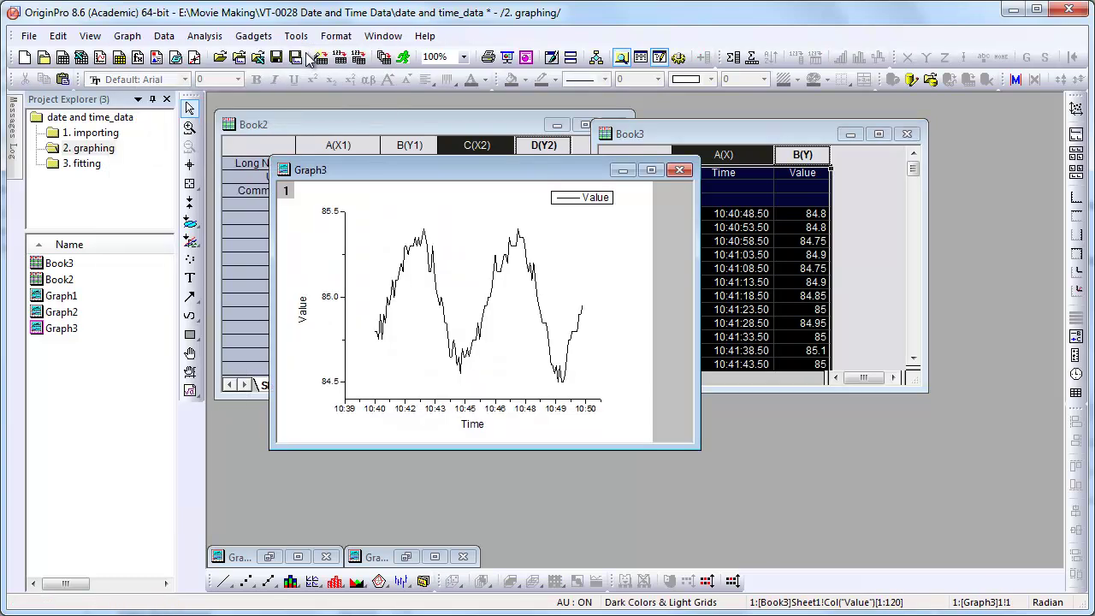
Set Graph3's time axis increment to 2 minutes, labelled 10:40 through 10:50.
{"action": "left_click", "coordinate": [405, 410]}
{"action": "double_click", "coordinate": [419, 406]}
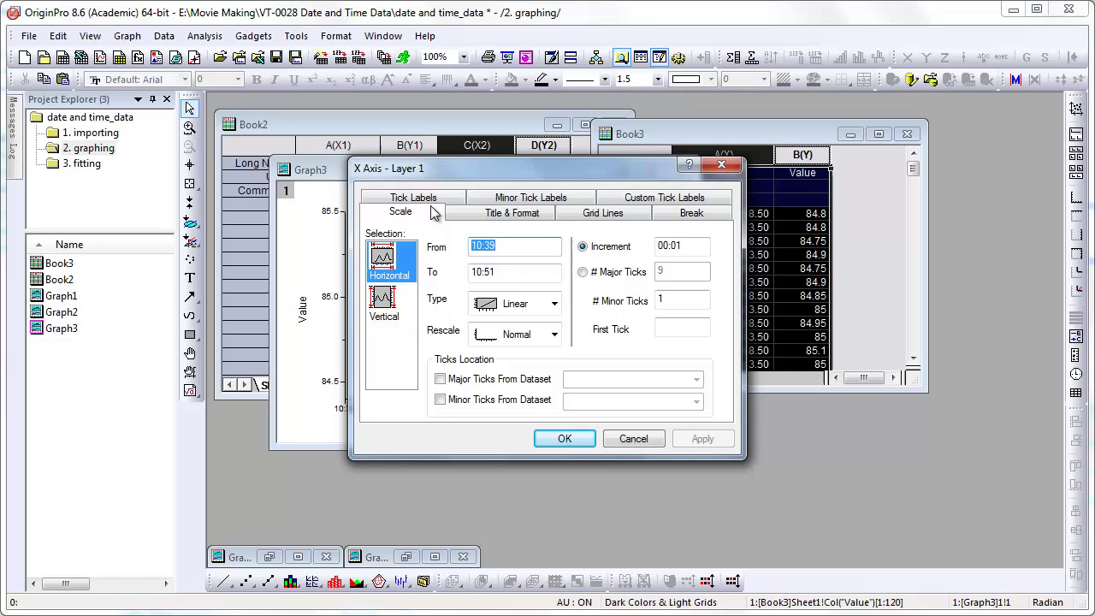
{"action": "left_click", "coordinate": [436, 198]}
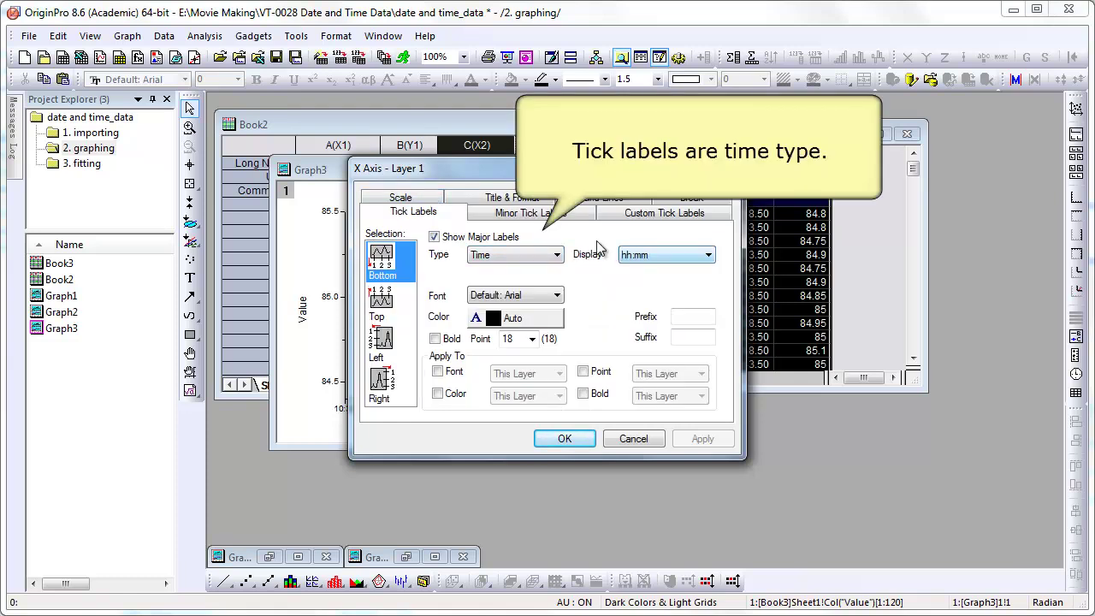
{"action": "left_click", "coordinate": [407, 200]}
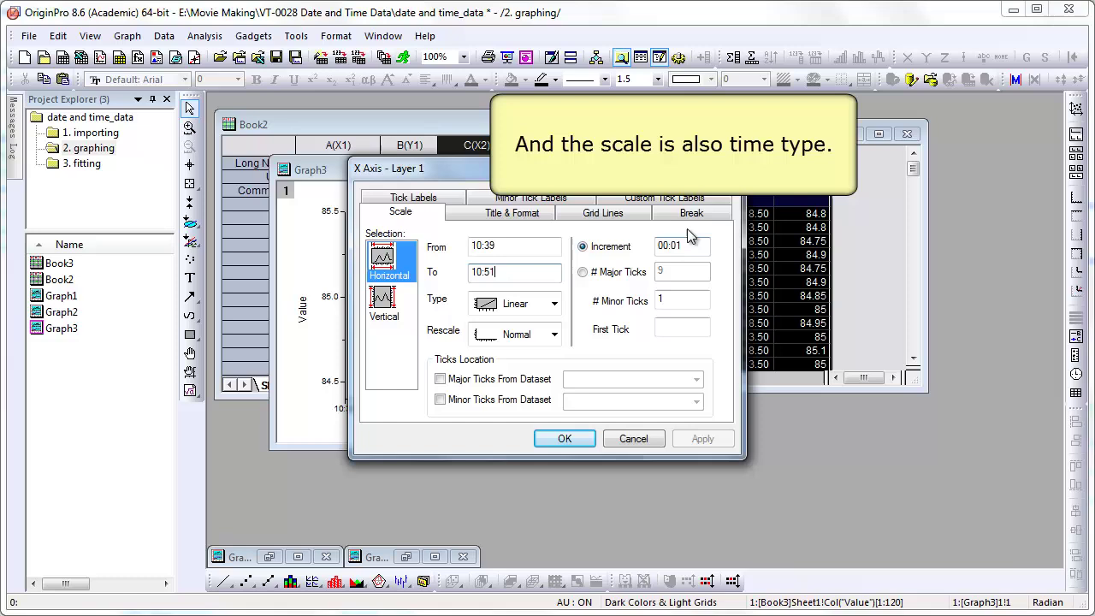
{"action": "left_click_drag", "start_coordinate": [667, 168], "coordinate": [950, 170]}
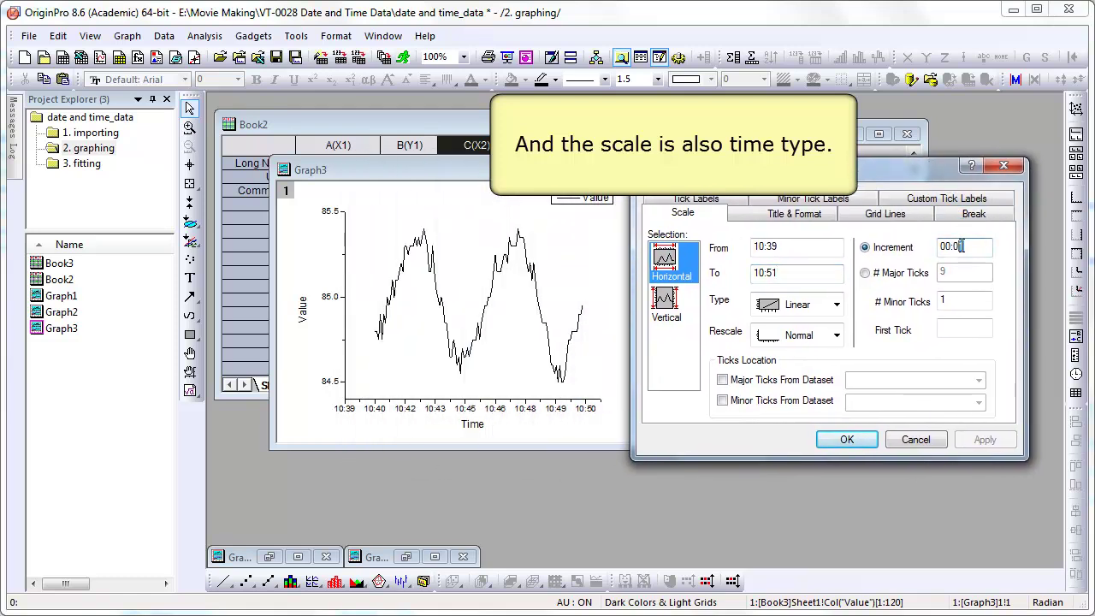
{"action": "type", "text": "2"}
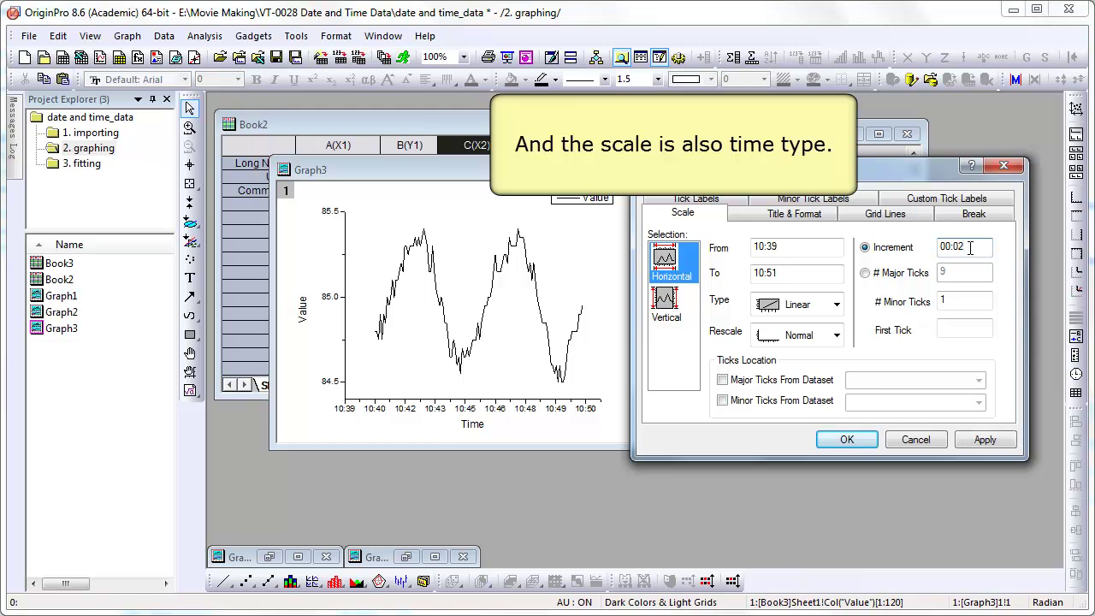
{"action": "left_click", "coordinate": [984, 439]}
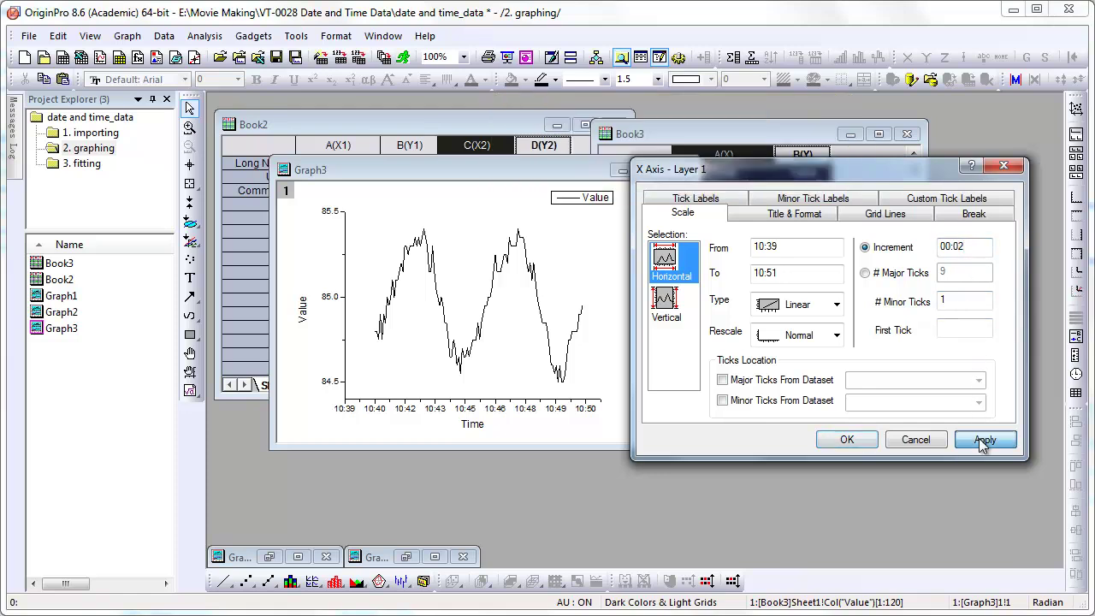
{"action": "left_click", "coordinate": [847, 439]}
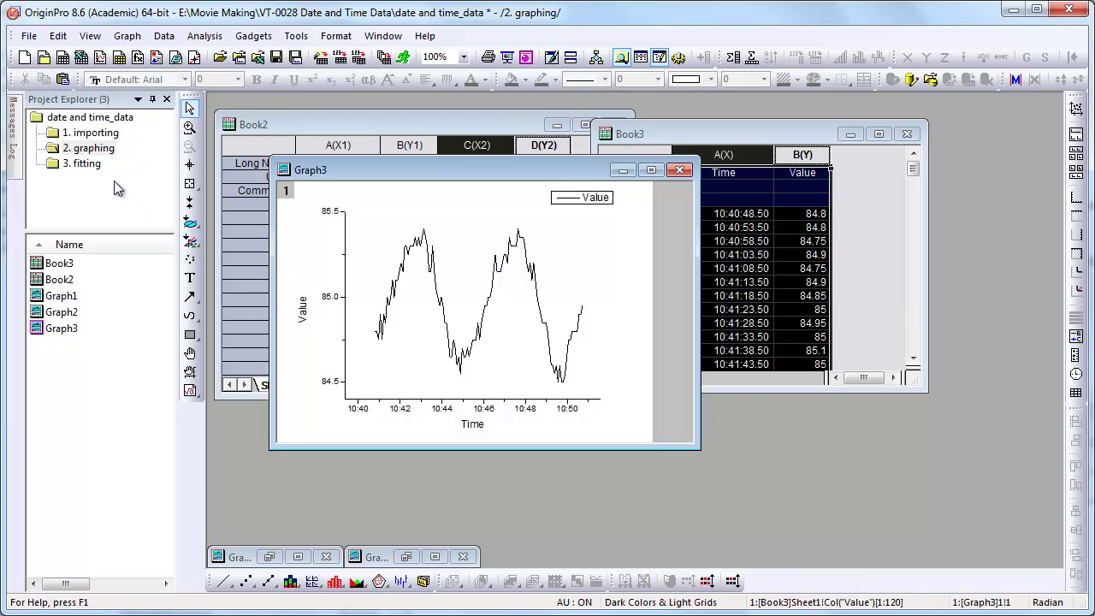
From the 3. fitting folder, scatter-plot Book4's Date and Wind Speed columns as Graph4.
{"action": "left_click", "coordinate": [92, 163]}
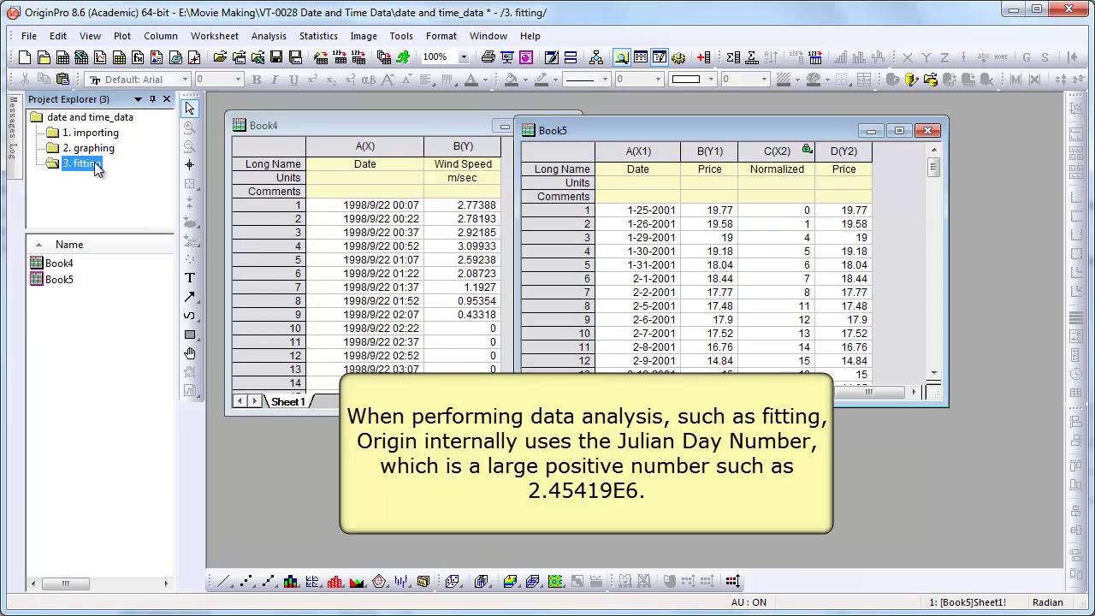
{"action": "left_click", "coordinate": [362, 171]}
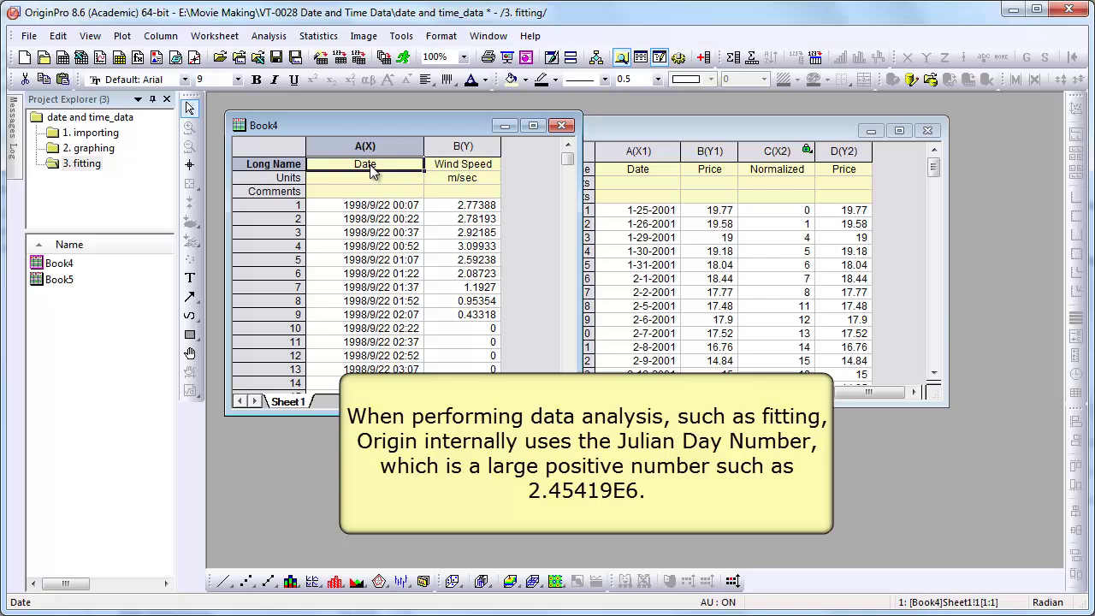
{"action": "left_click_drag", "start_coordinate": [445, 151], "coordinate": [402, 155]}
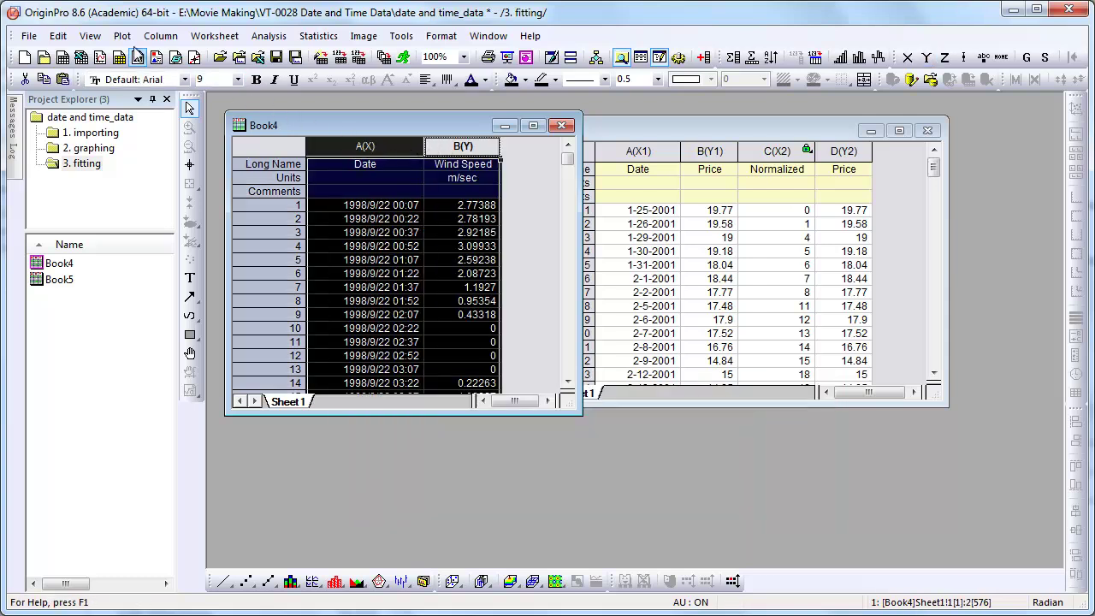
{"action": "left_click", "coordinate": [122, 36]}
{"action": "mouse_move", "coordinate": [168, 76]}
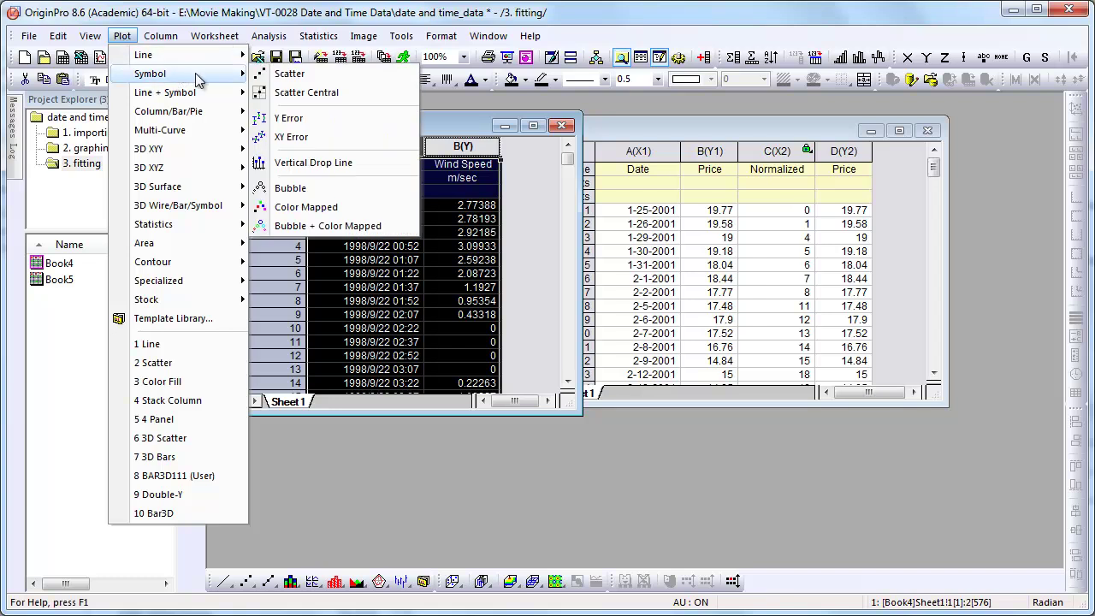
{"action": "left_click", "coordinate": [335, 75]}
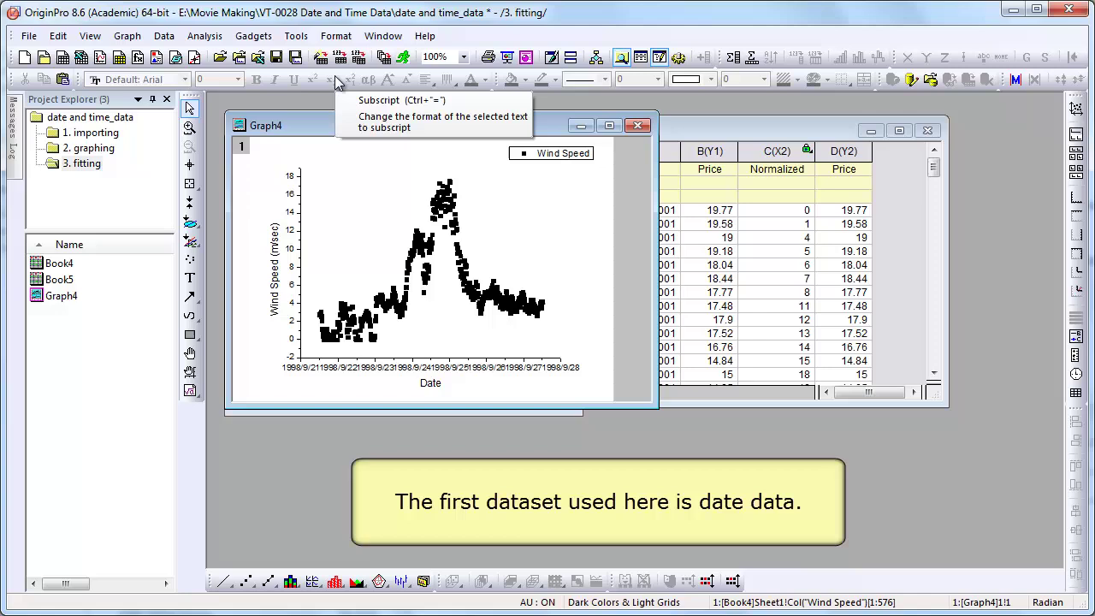
Run a Gauss nonlinear fit on the wind speed data to convergence (R^2 = 0.828) and add it to Graph4.
{"action": "left_click", "coordinate": [205, 39]}
{"action": "mouse_move", "coordinate": [252, 113]}
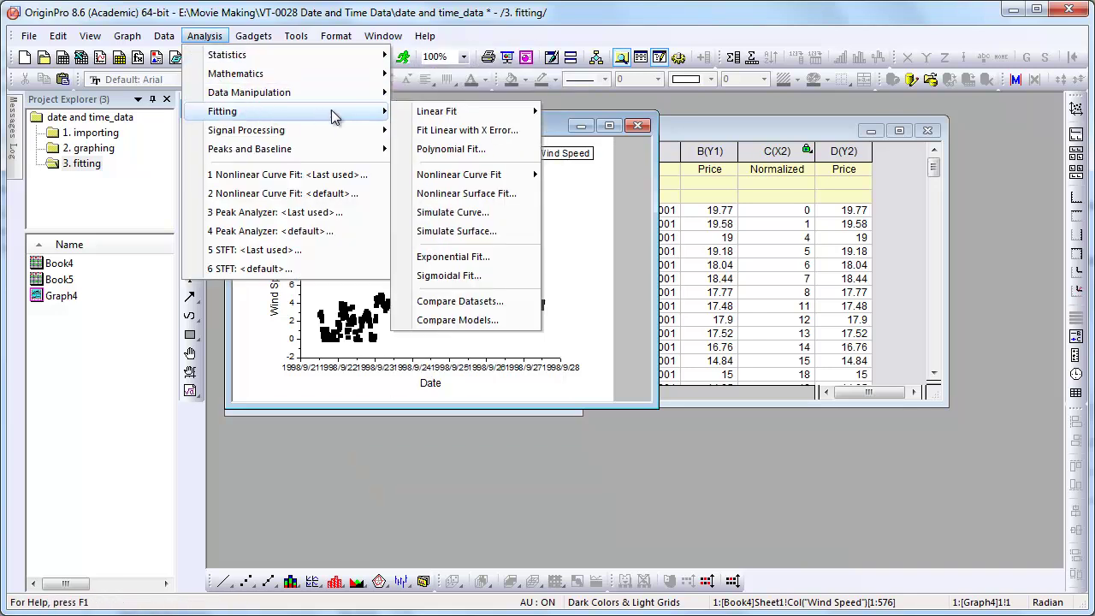
{"action": "mouse_move", "coordinate": [491, 175]}
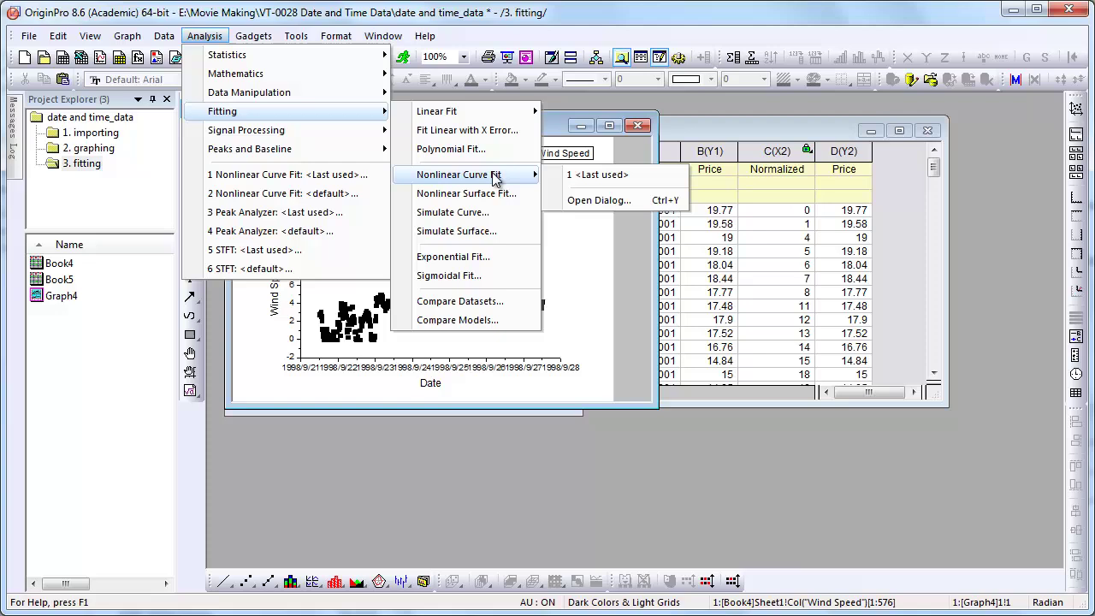
{"action": "left_click", "coordinate": [620, 202]}
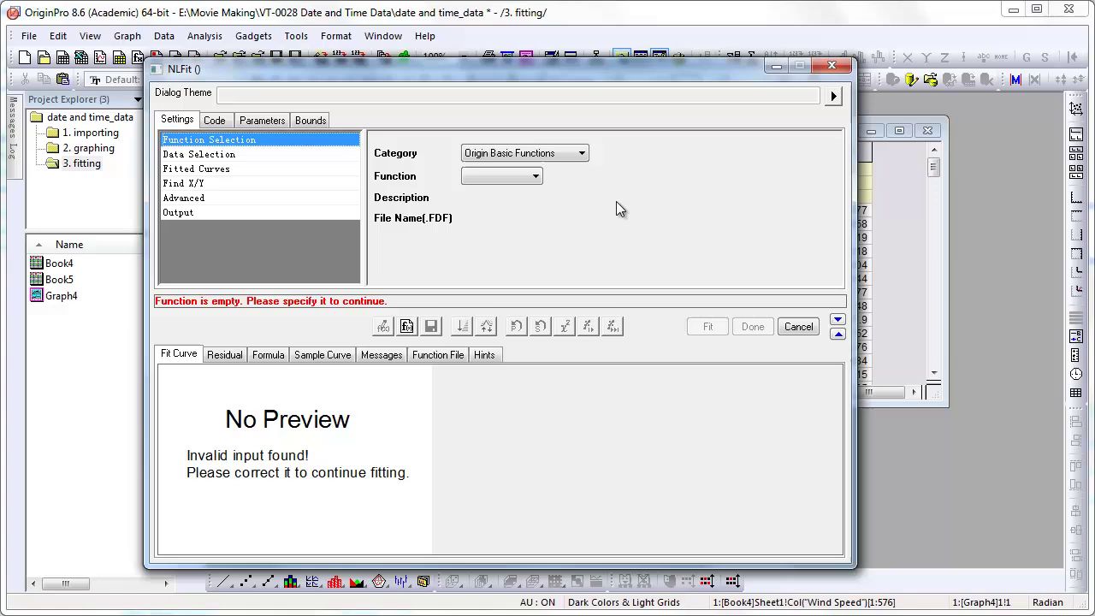
{"action": "left_click", "coordinate": [531, 176]}
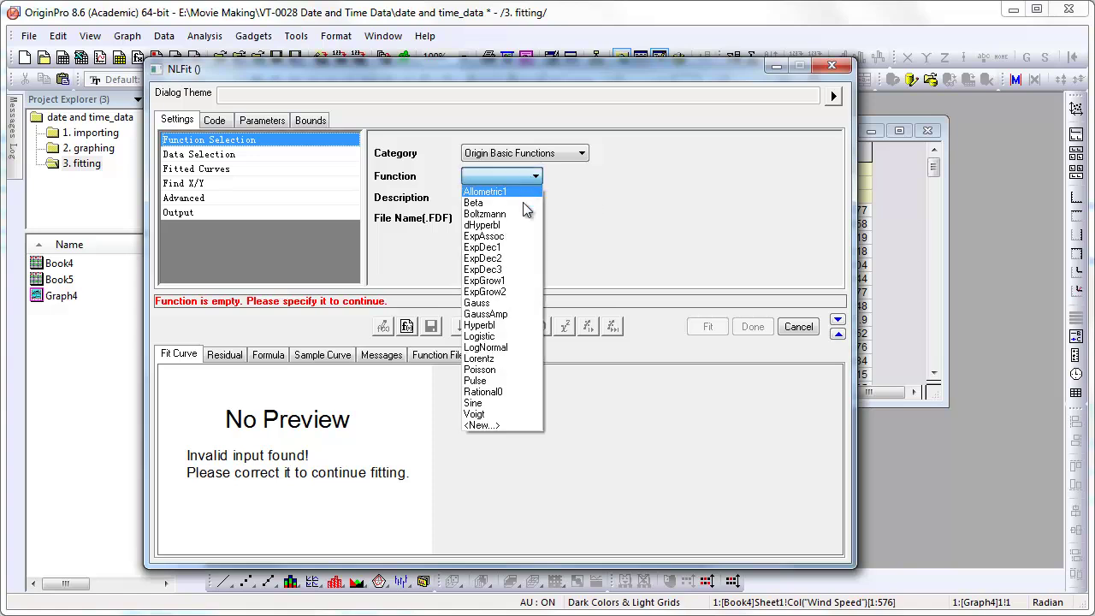
{"action": "left_click", "coordinate": [505, 303]}
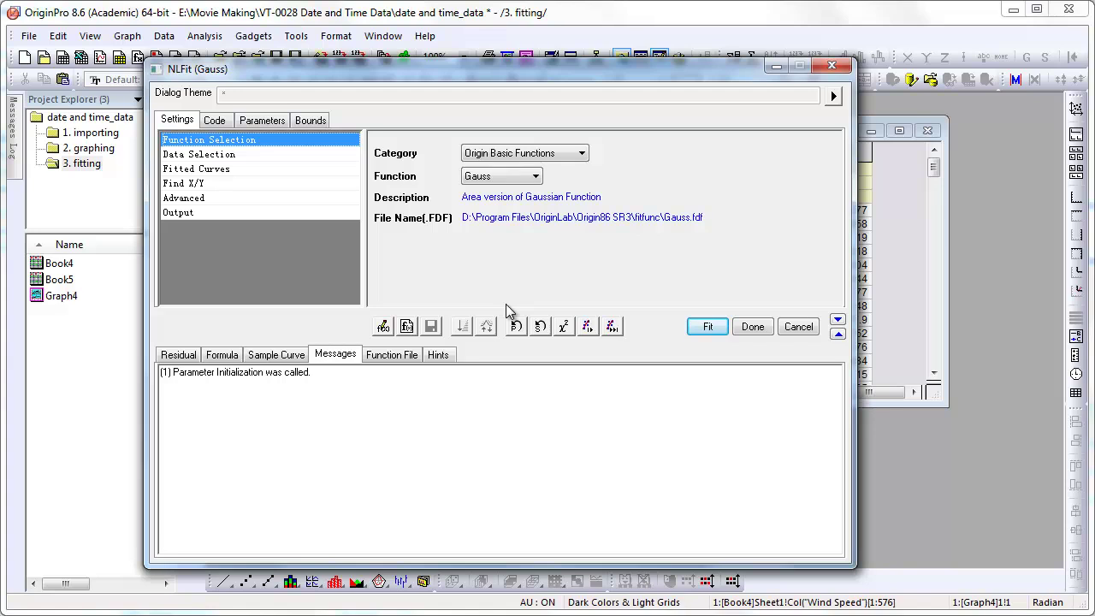
{"action": "left_click", "coordinate": [610, 327]}
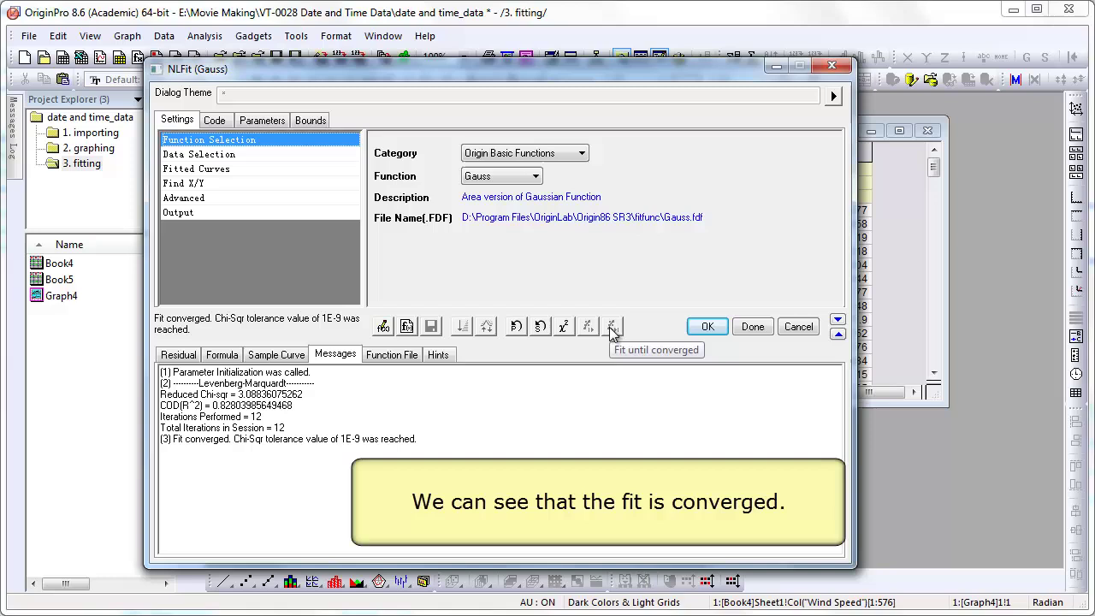
{"action": "left_click", "coordinate": [778, 67]}
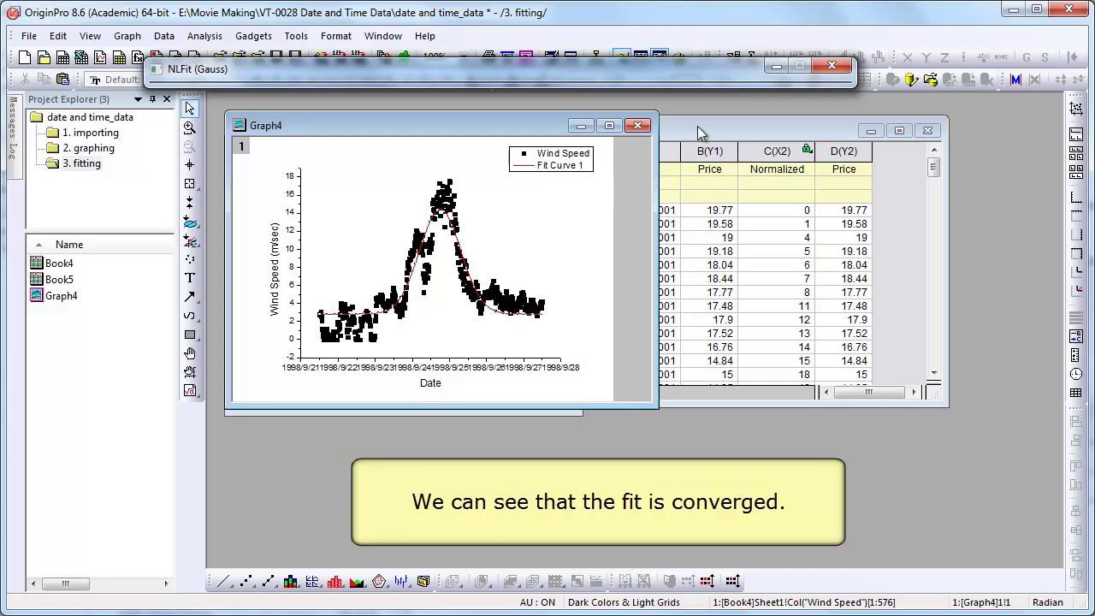
{"action": "left_click", "coordinate": [772, 68]}
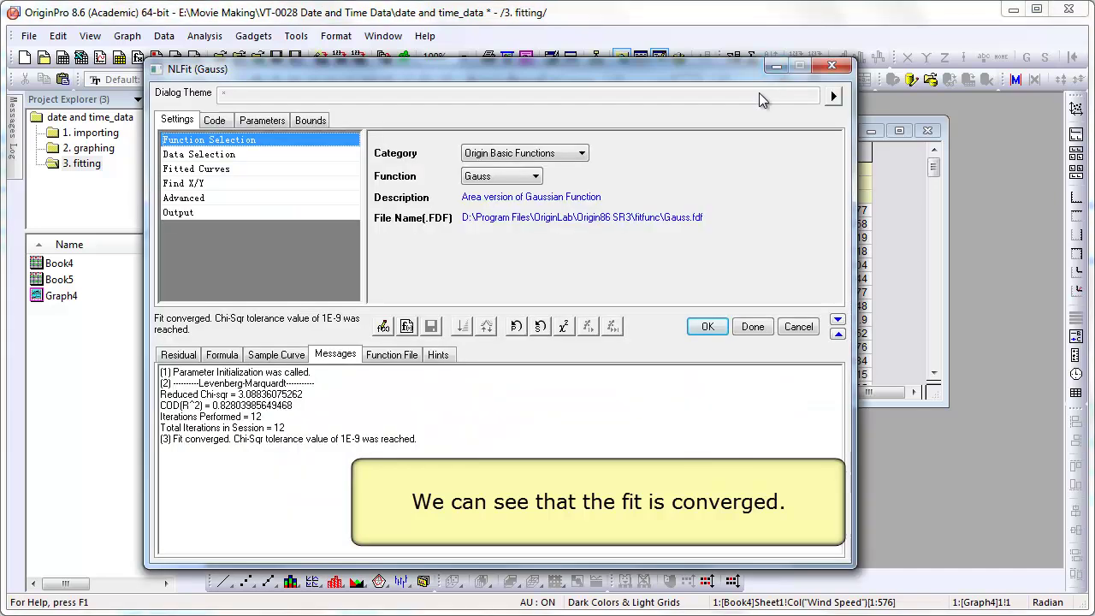
{"action": "left_click", "coordinate": [708, 325]}
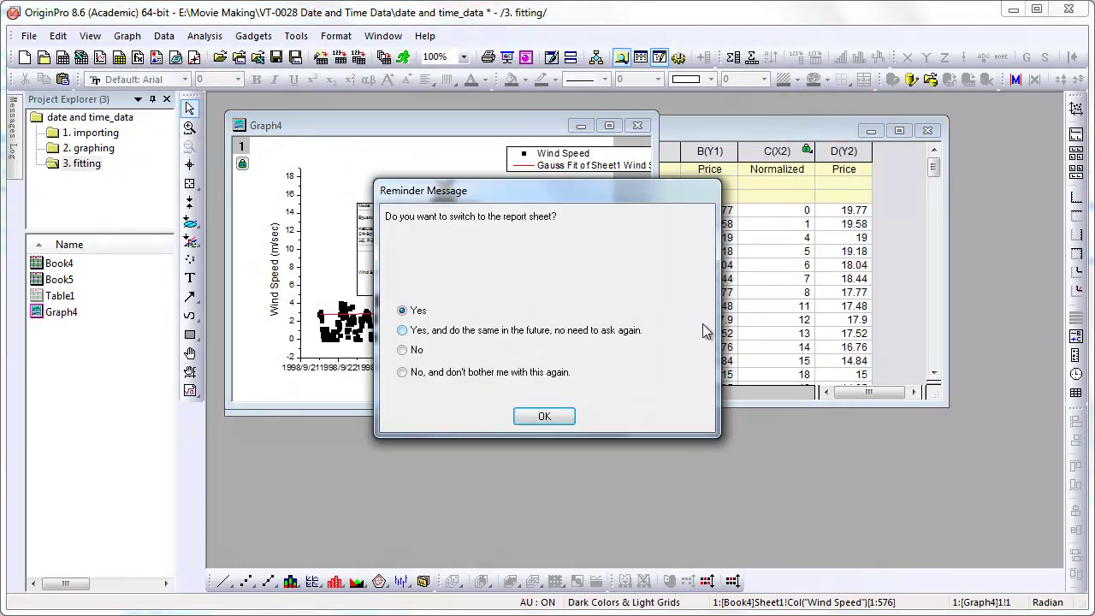
Stay on the graph, enlarge Graph4 and move the fit results table to the upper right.
{"action": "left_click", "coordinate": [414, 349]}
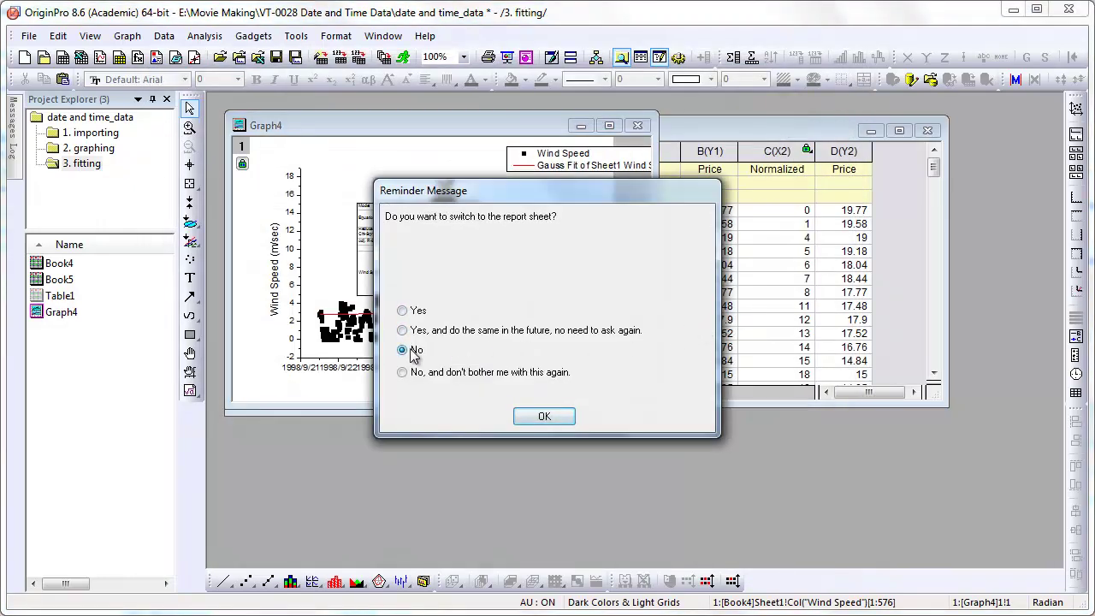
{"action": "left_click", "coordinate": [540, 417]}
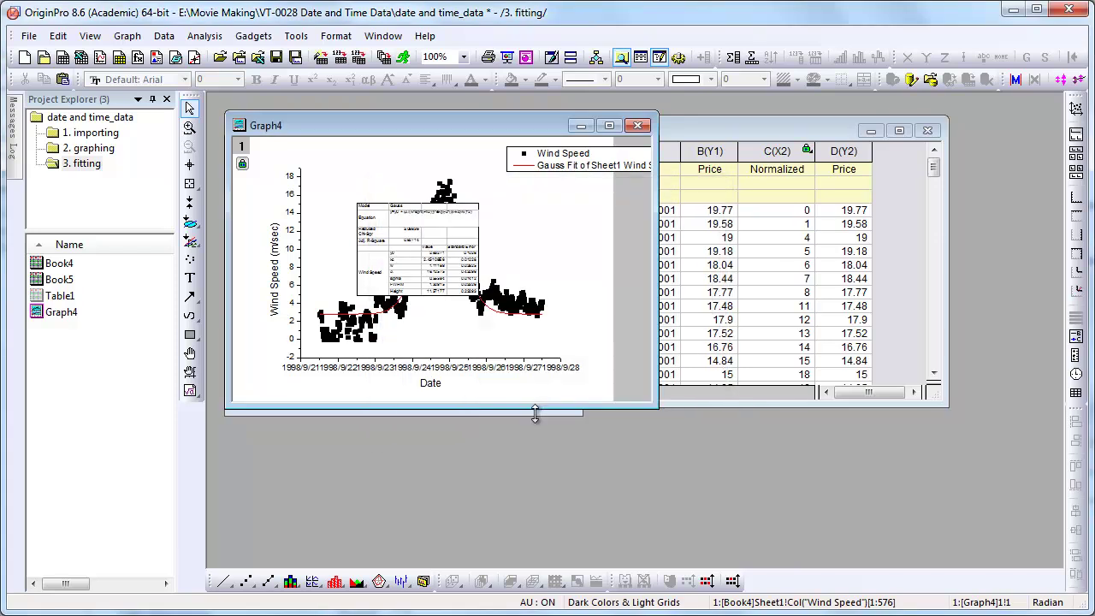
{"action": "left_click_drag", "start_coordinate": [653, 405], "coordinate": [823, 545]}
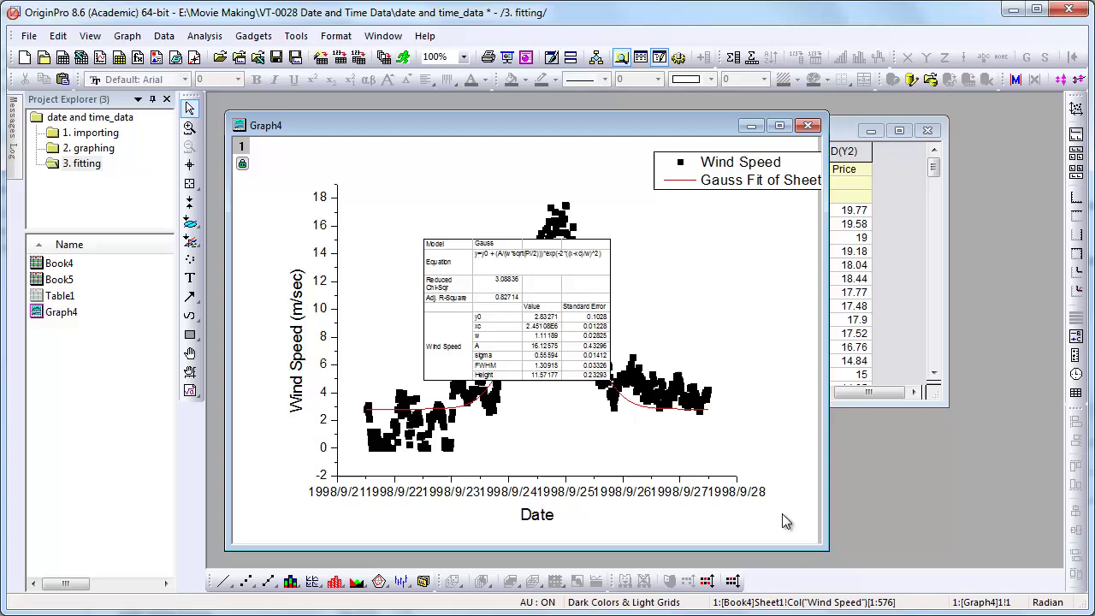
{"action": "left_click_drag", "start_coordinate": [566, 318], "coordinate": [763, 284]}
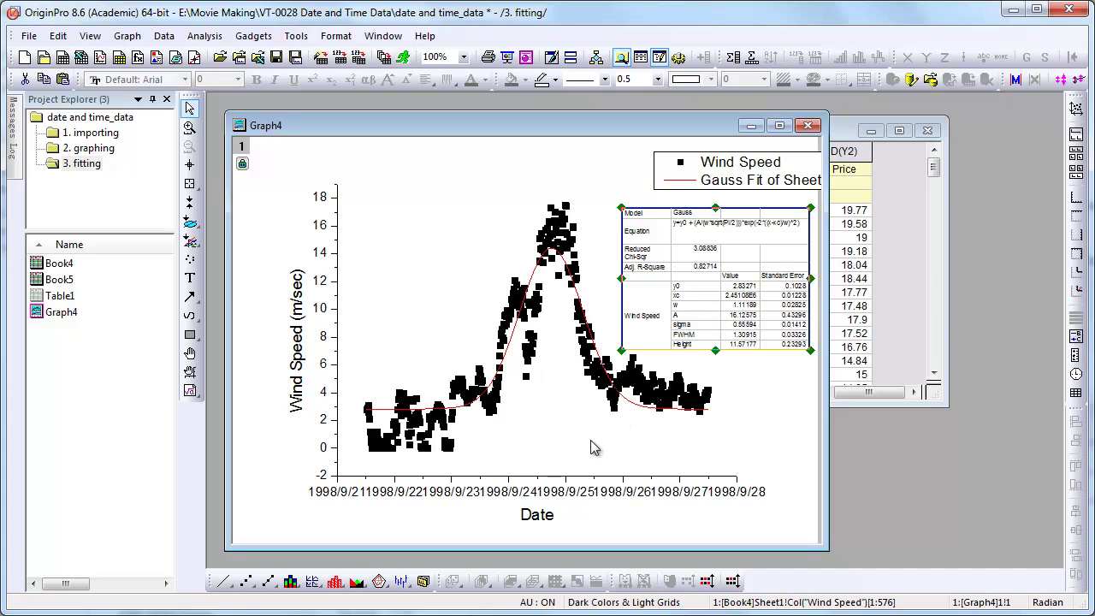
Set Graph4's date axis increment to 3 days, then minimize Graph4.
{"action": "double_click", "coordinate": [577, 481]}
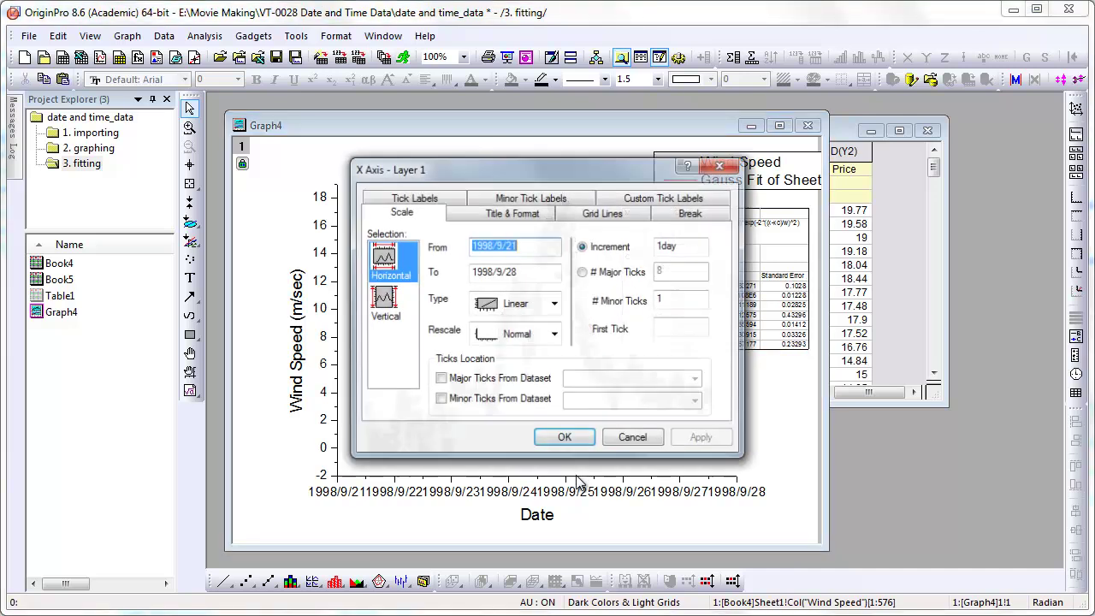
{"action": "left_click", "coordinate": [660, 246]}
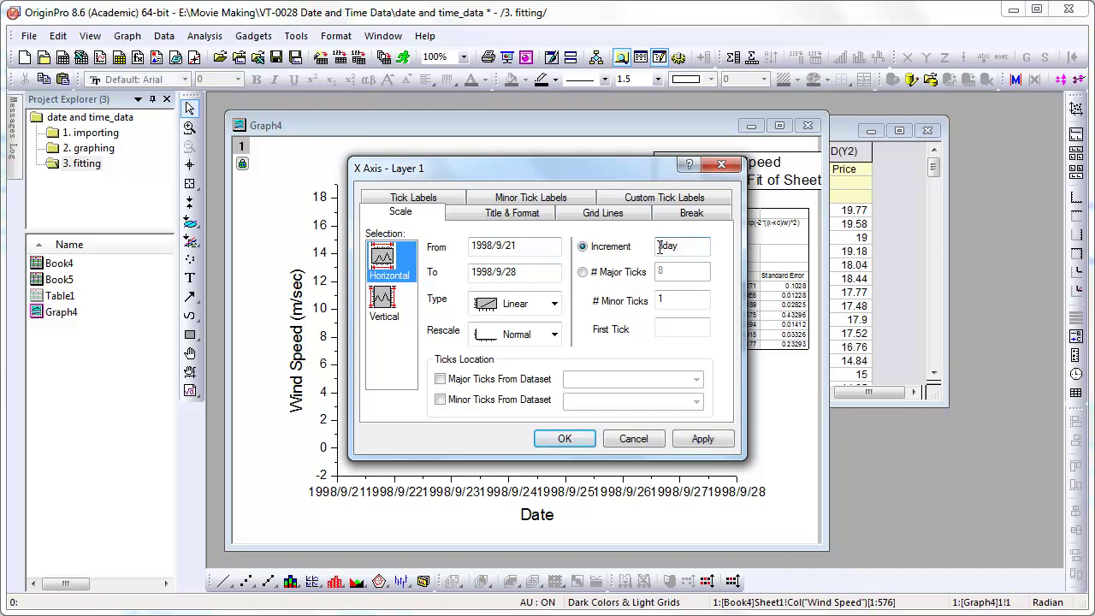
{"action": "type", "text": "3"}
{"action": "left_click", "coordinate": [703, 439]}
{"action": "left_click", "coordinate": [564, 439]}
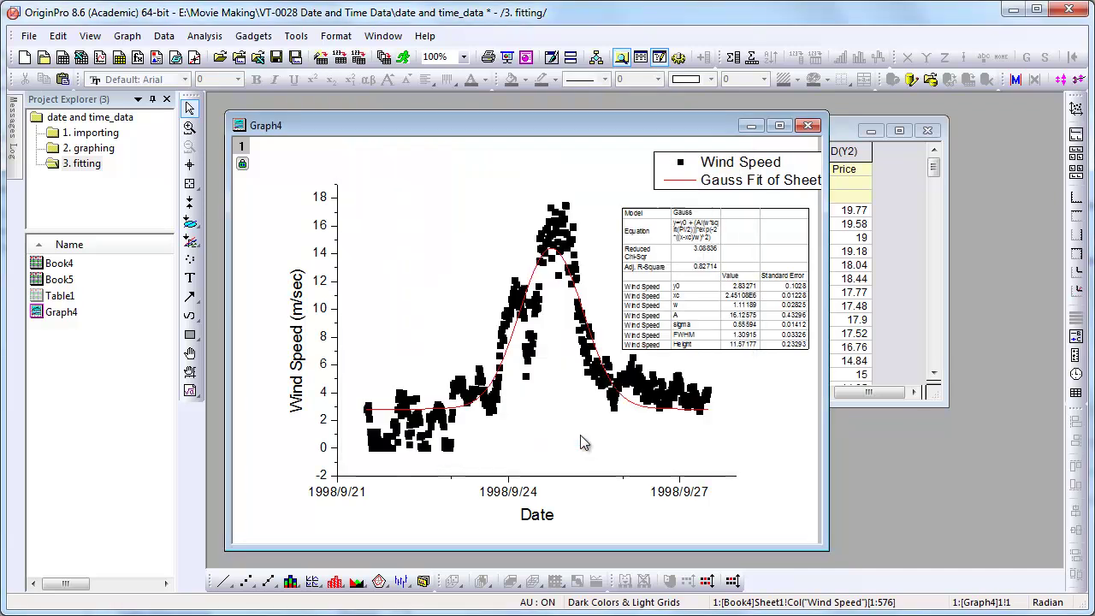
{"action": "left_click", "coordinate": [750, 128]}
Plot Book5's Price against Date as a scatter graph, Graph5.
{"action": "left_click", "coordinate": [732, 129]}
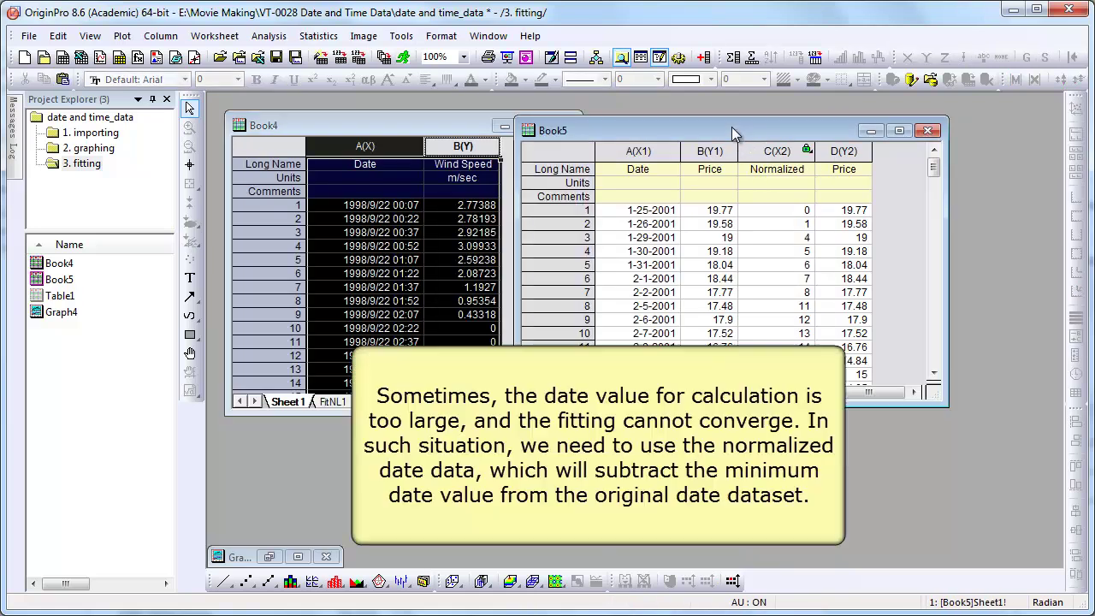
{"action": "left_click", "coordinate": [645, 171]}
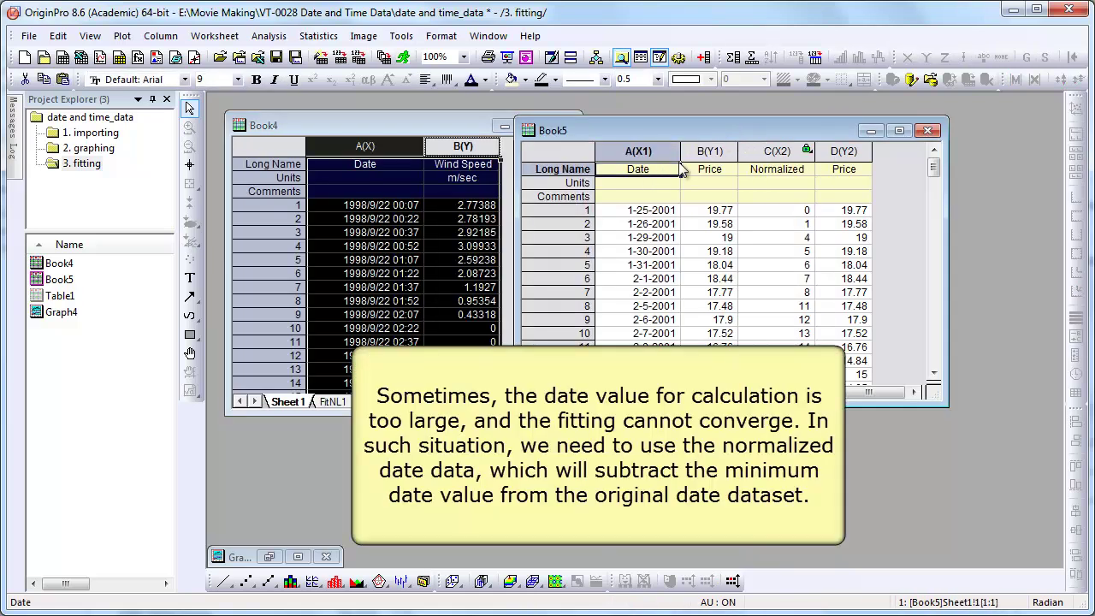
{"action": "left_click_drag", "start_coordinate": [702, 151], "coordinate": [658, 152]}
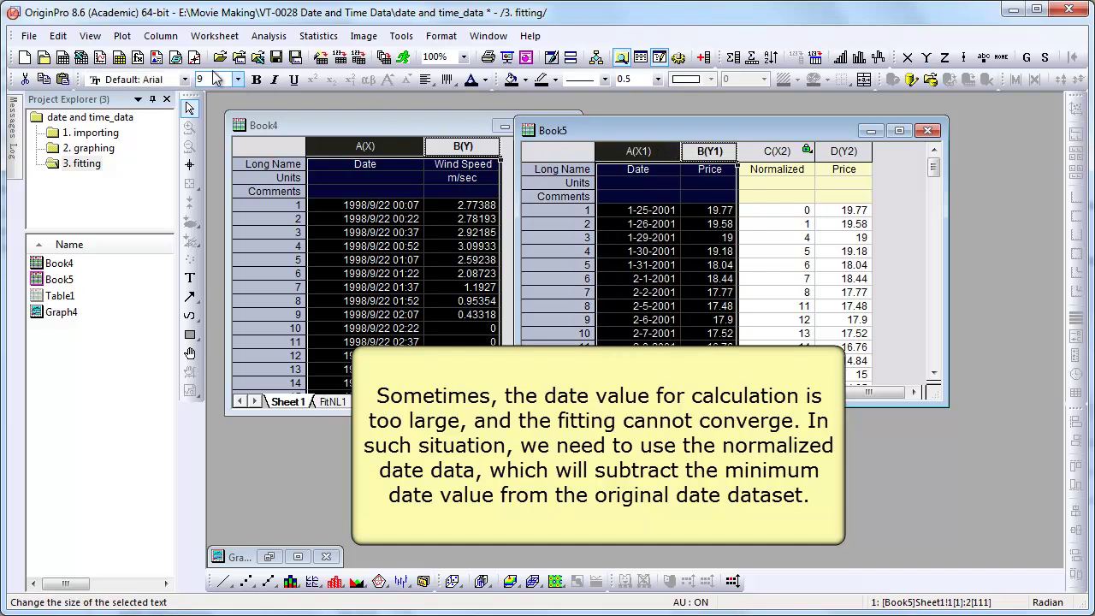
{"action": "left_click", "coordinate": [123, 37]}
{"action": "mouse_move", "coordinate": [150, 74]}
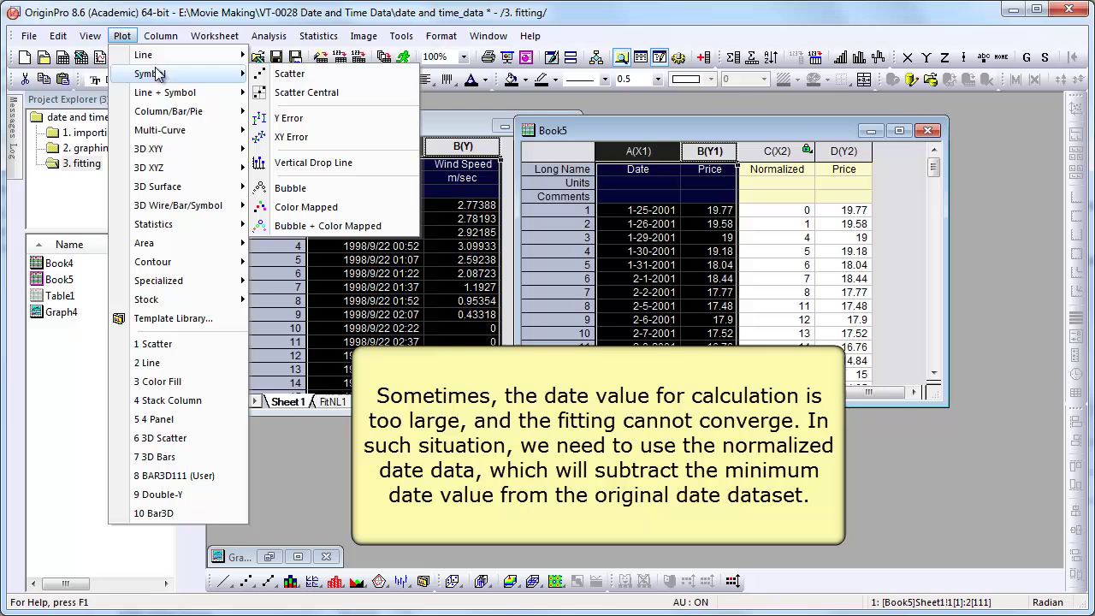
{"action": "left_click", "coordinate": [291, 75]}
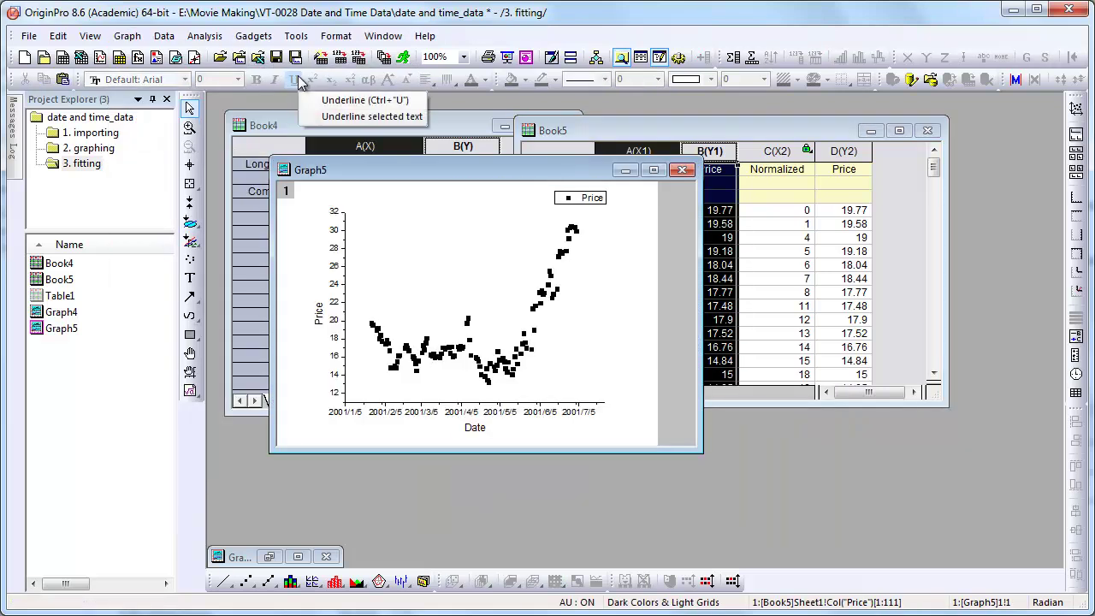
Fit the raw-date Price data with the ExpDec1 exponential decay function.
{"action": "left_click", "coordinate": [213, 40]}
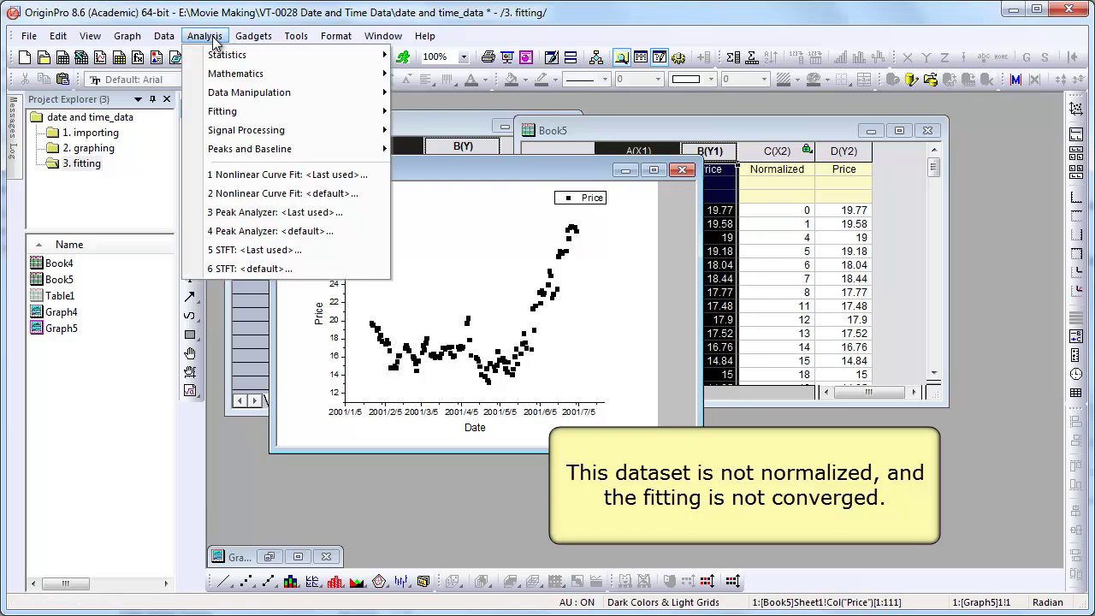
{"action": "mouse_move", "coordinate": [246, 130]}
{"action": "mouse_move", "coordinate": [453, 139]}
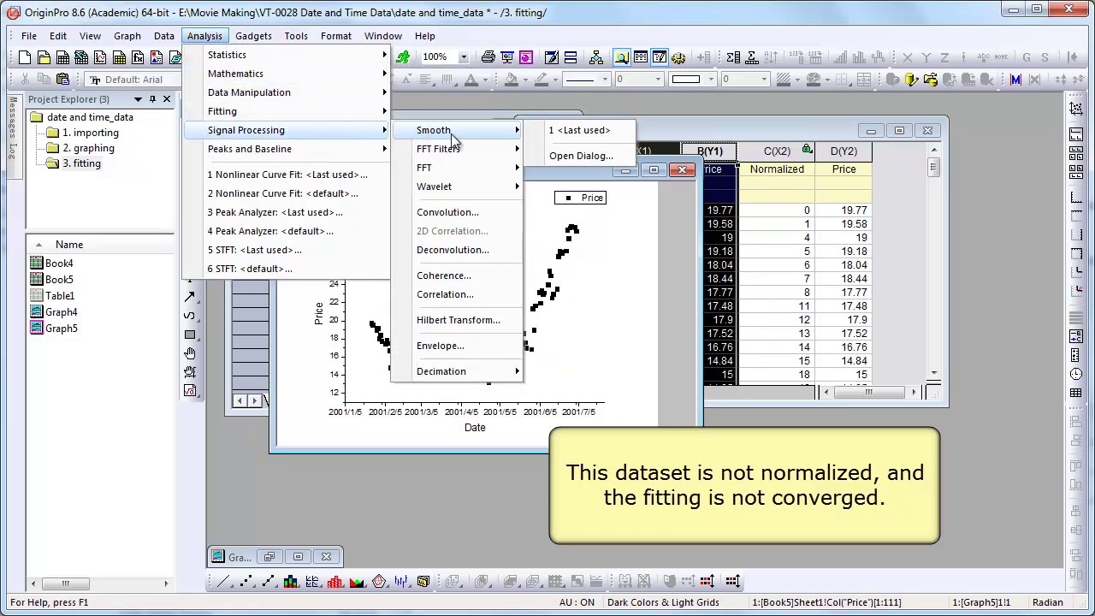
{"action": "mouse_move", "coordinate": [368, 111]}
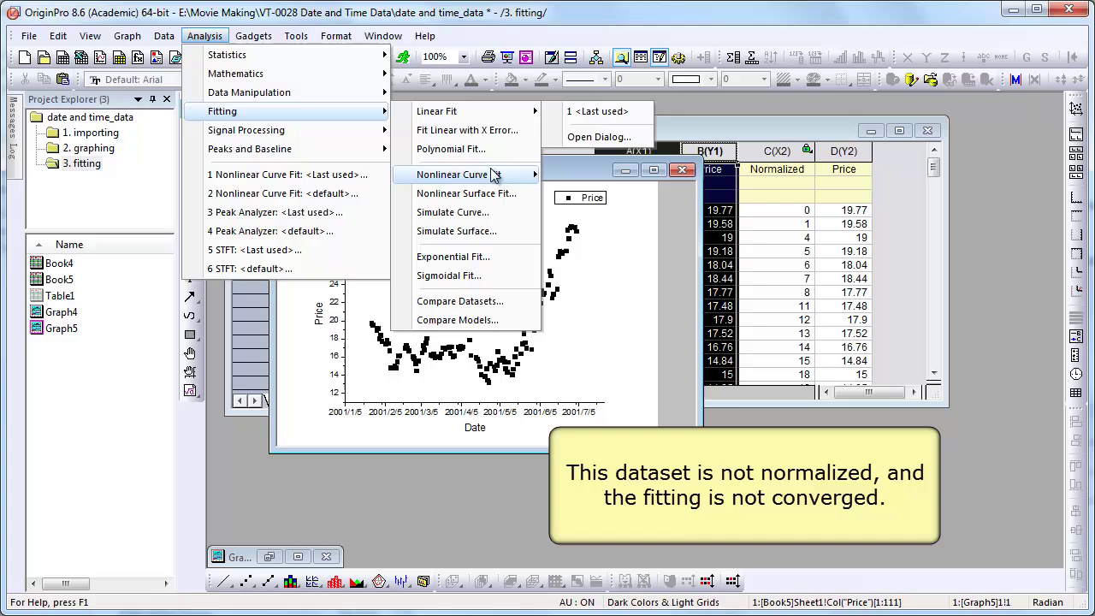
{"action": "mouse_move", "coordinate": [495, 175]}
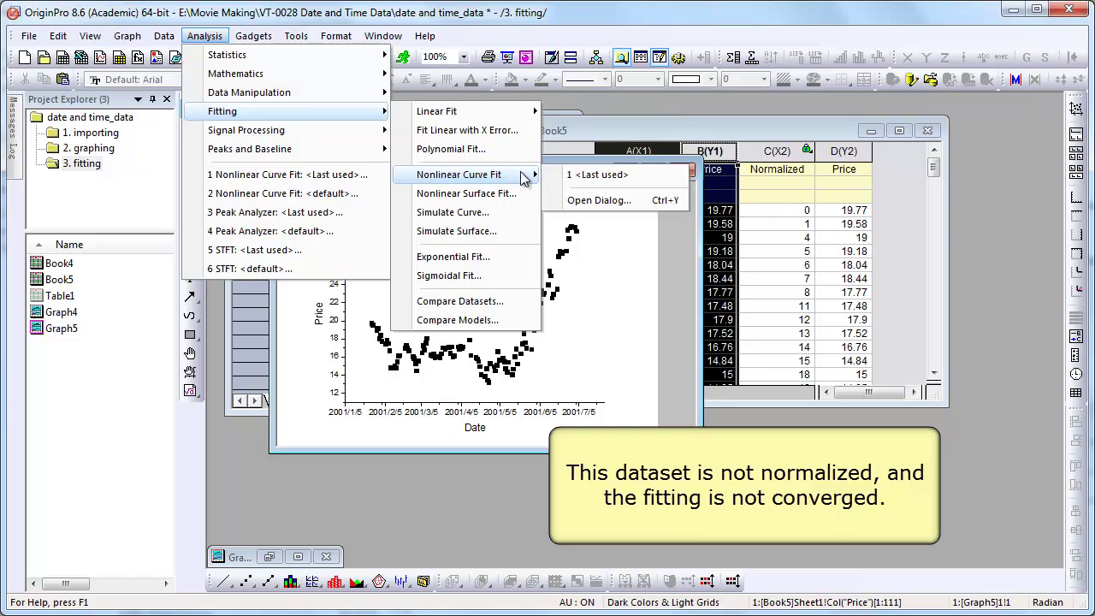
{"action": "left_click", "coordinate": [603, 200]}
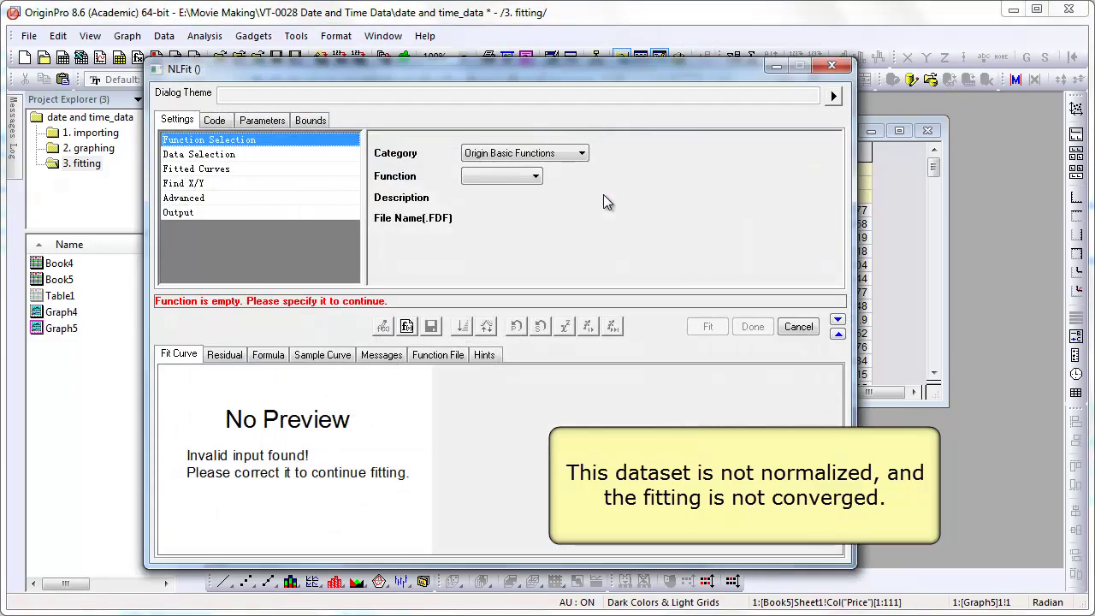
{"action": "left_click", "coordinate": [535, 178]}
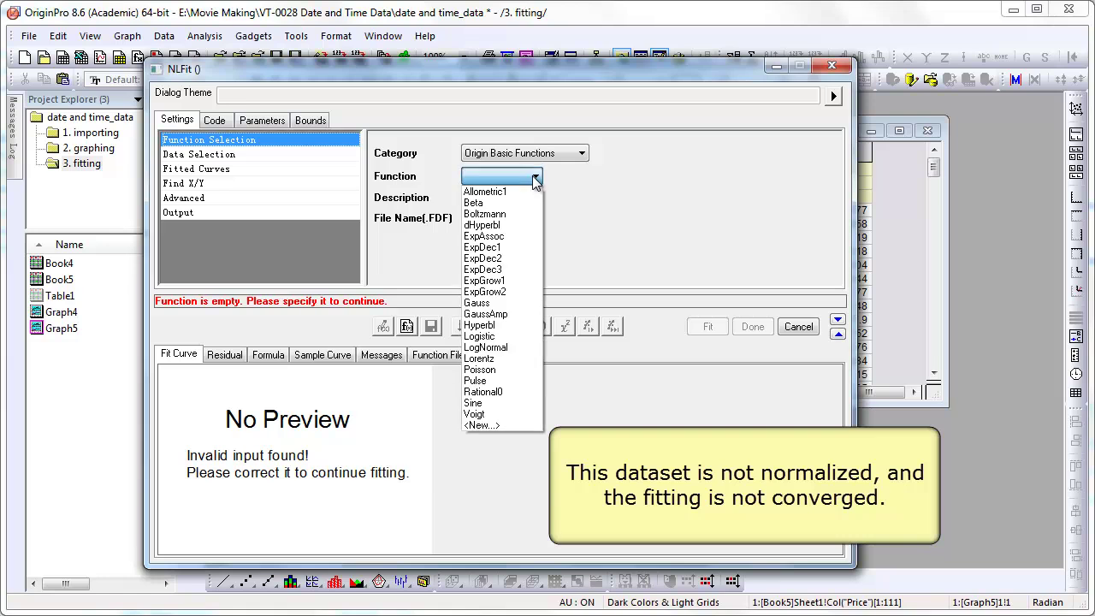
{"action": "left_click", "coordinate": [523, 249]}
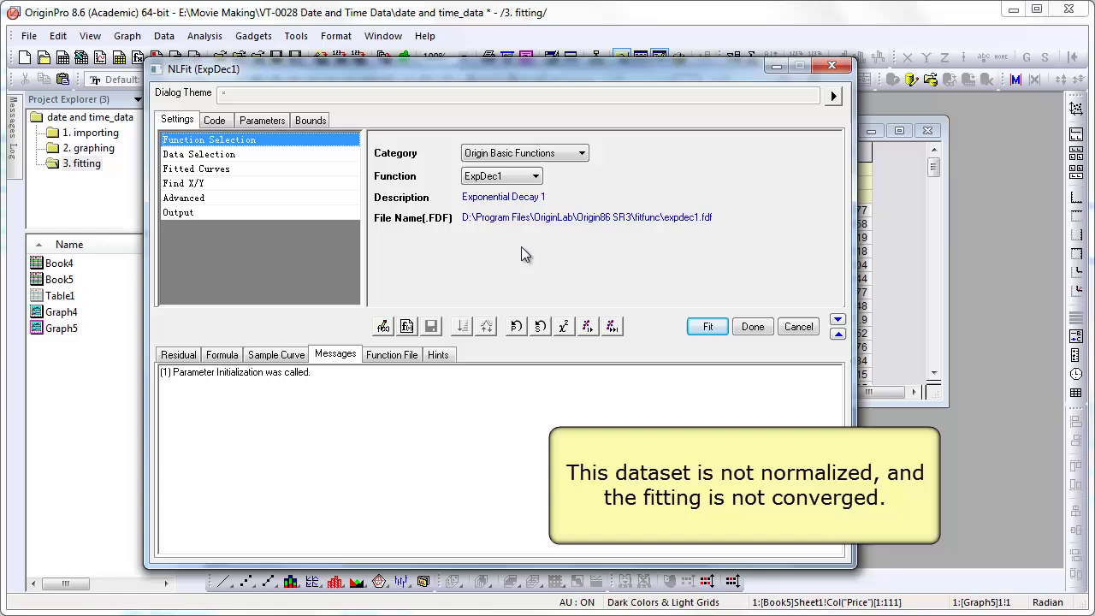
{"action": "left_click", "coordinate": [611, 327]}
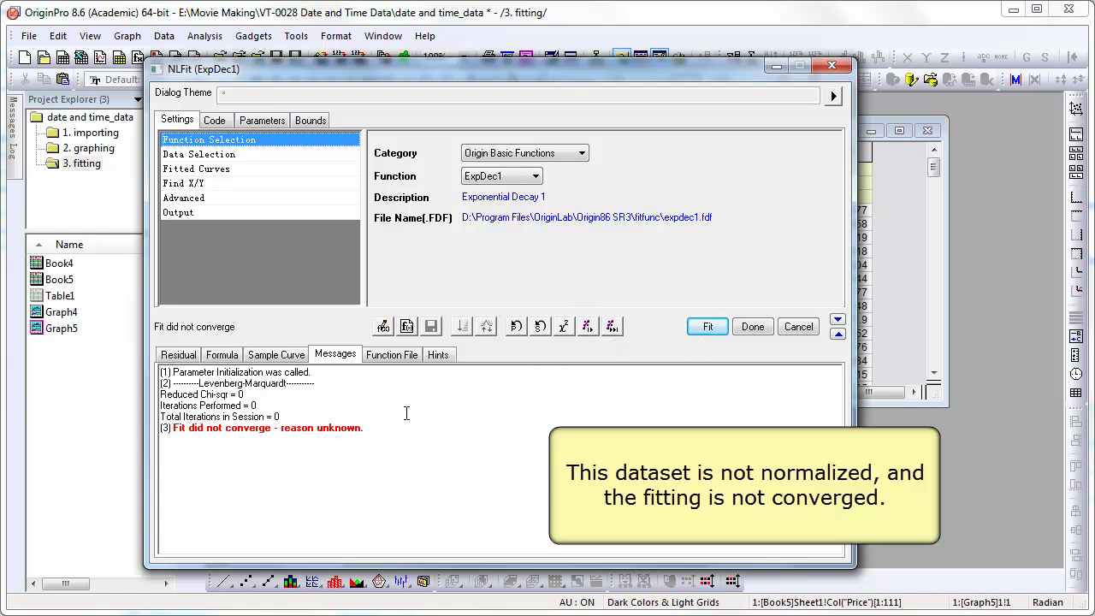
Check the 'Fit did not converge' message and cancel the fit.
{"action": "left_click_drag", "start_coordinate": [366, 427], "coordinate": [172, 427]}
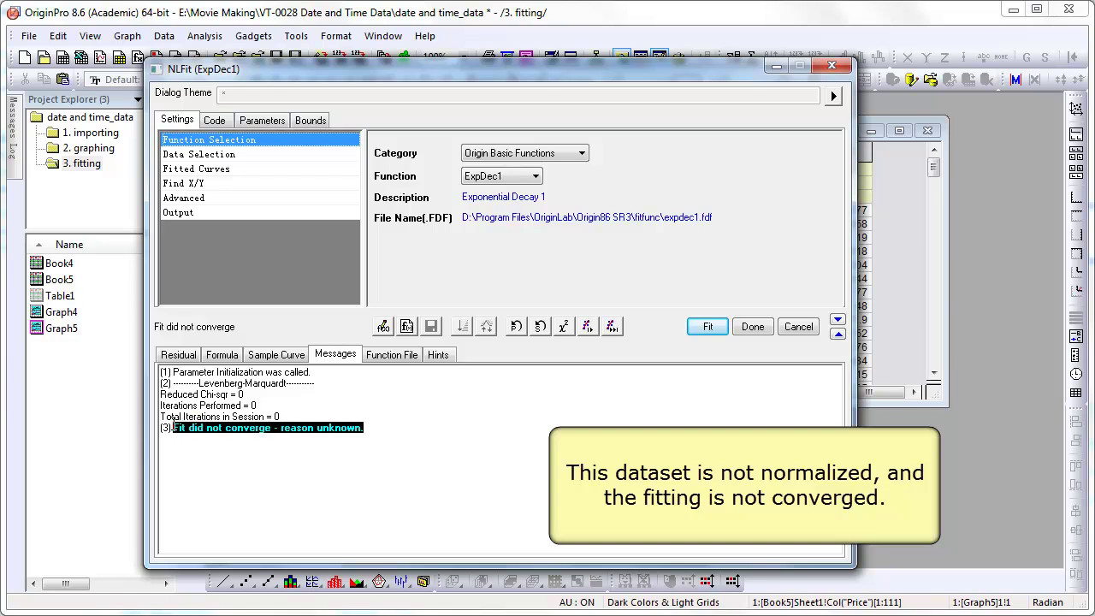
{"action": "left_click", "coordinate": [467, 437]}
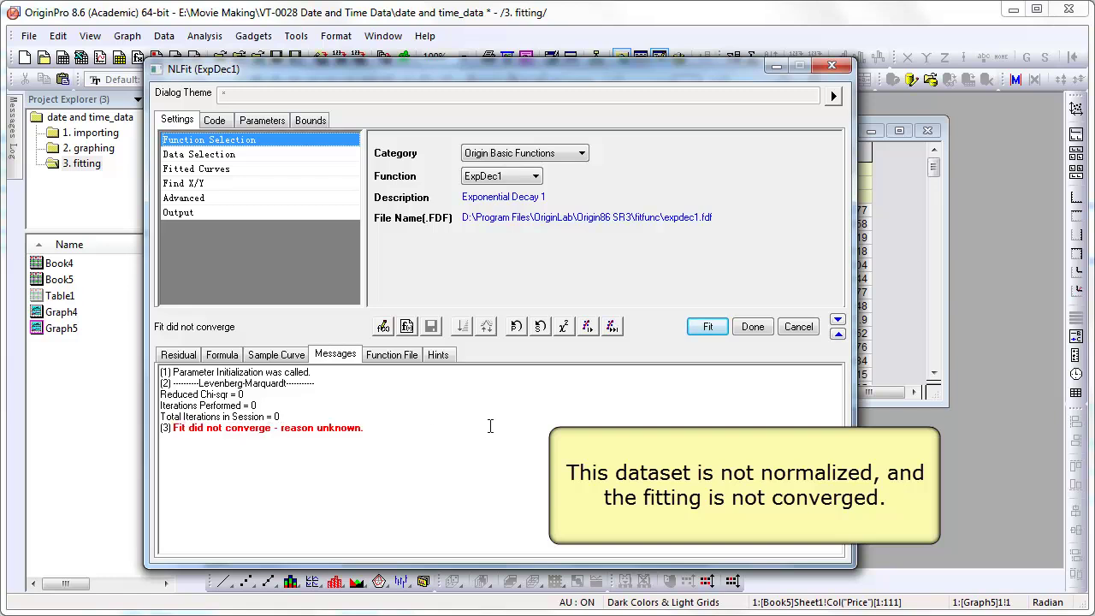
{"action": "left_click", "coordinate": [772, 68]}
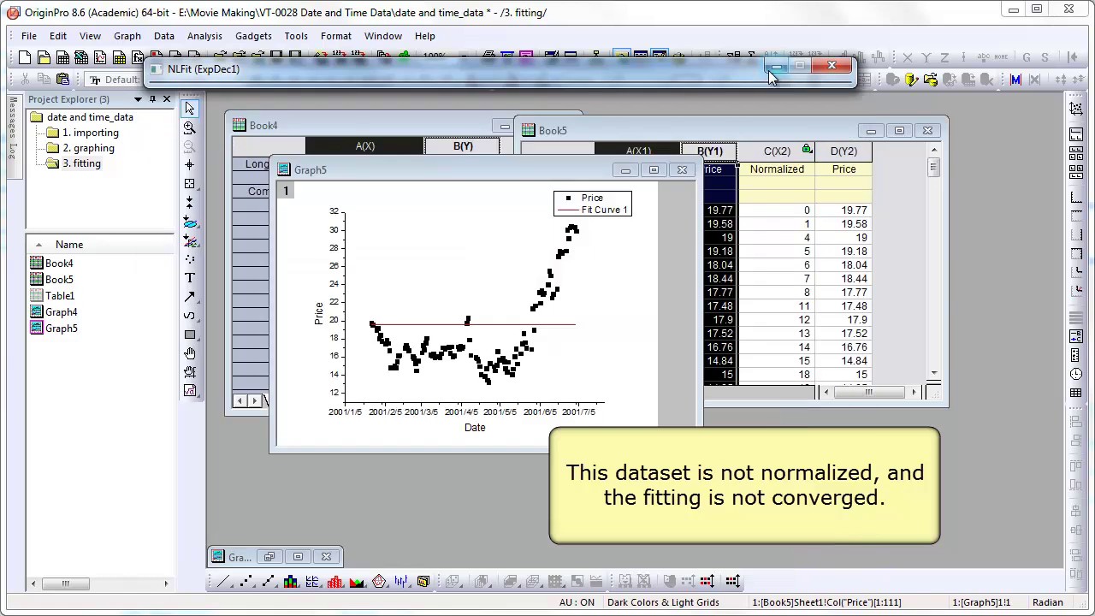
{"action": "left_click", "coordinate": [561, 332]}
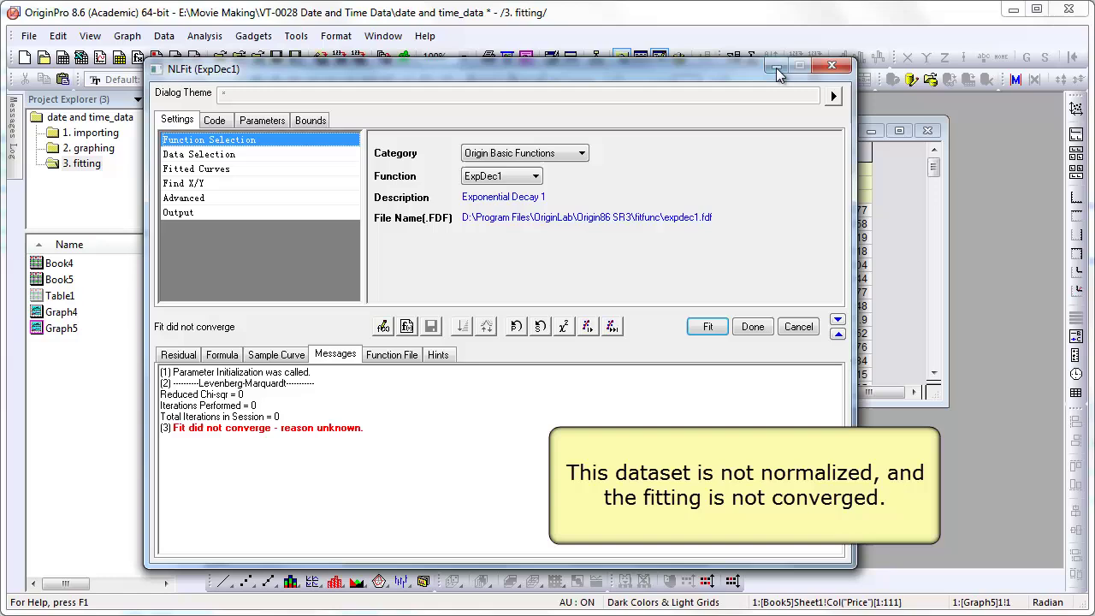
{"action": "left_click", "coordinate": [775, 67]}
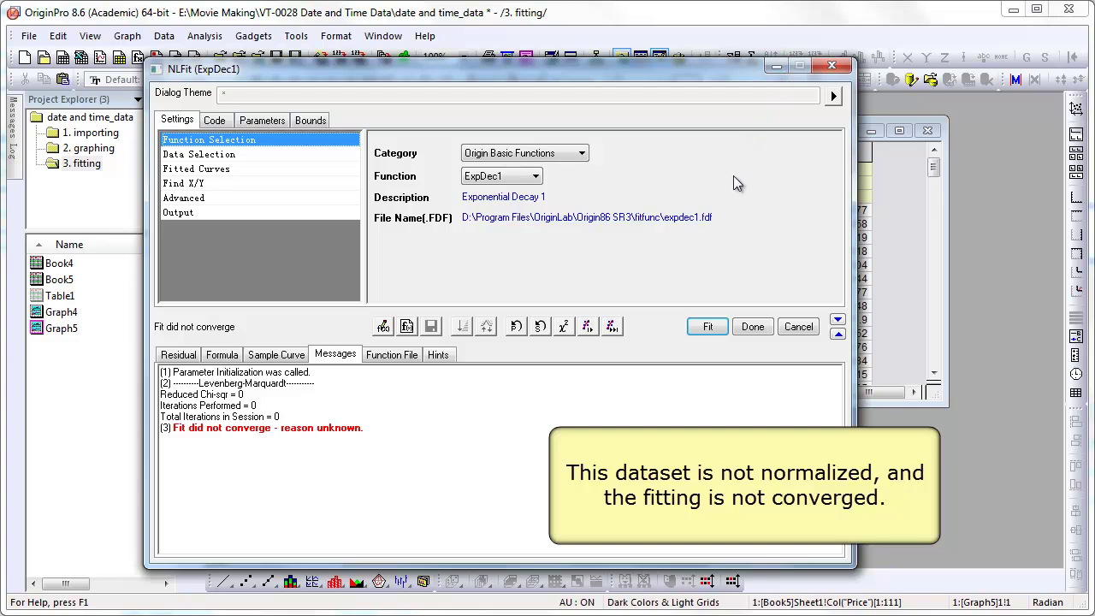
{"action": "left_click", "coordinate": [798, 327]}
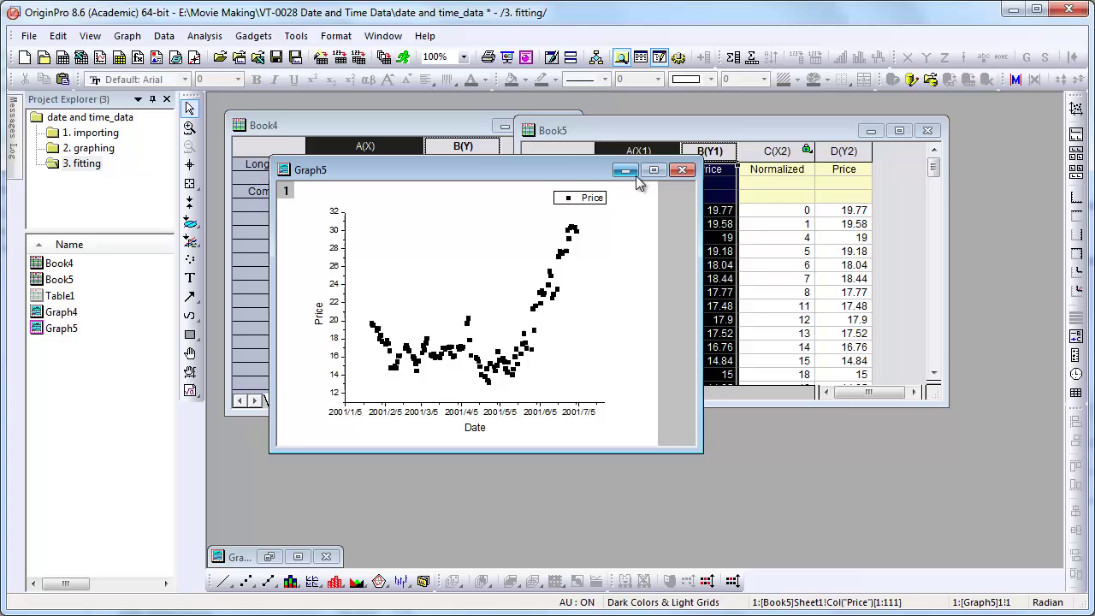
Minimize Graph5 and inspect the Normalized column's col(a)-date(2001/1/25) formula without changing it.
{"action": "left_click", "coordinate": [625, 170]}
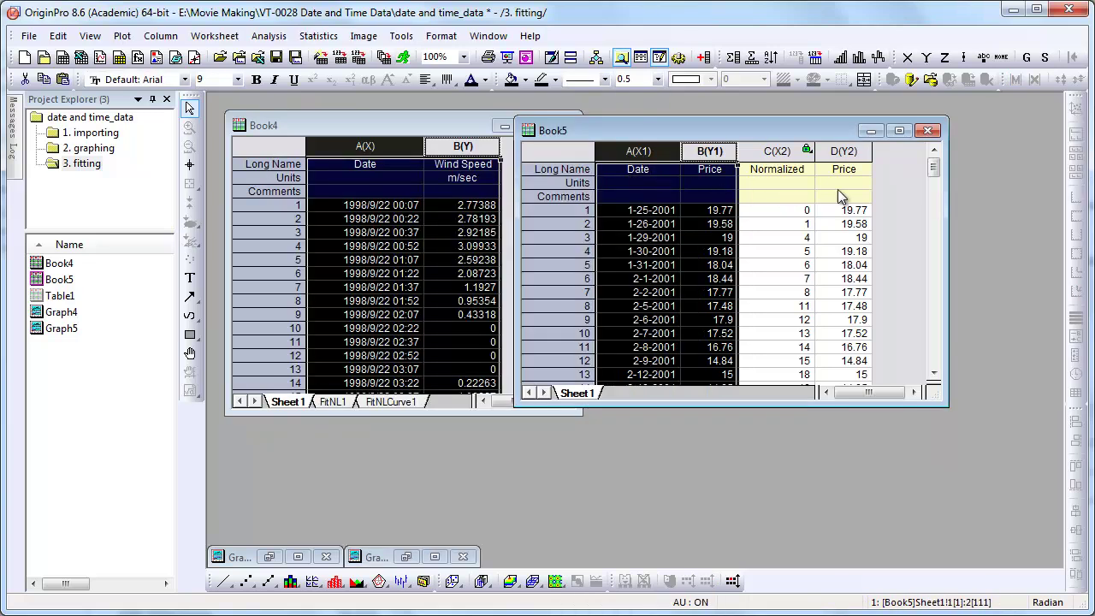
{"action": "left_click", "coordinate": [878, 193]}
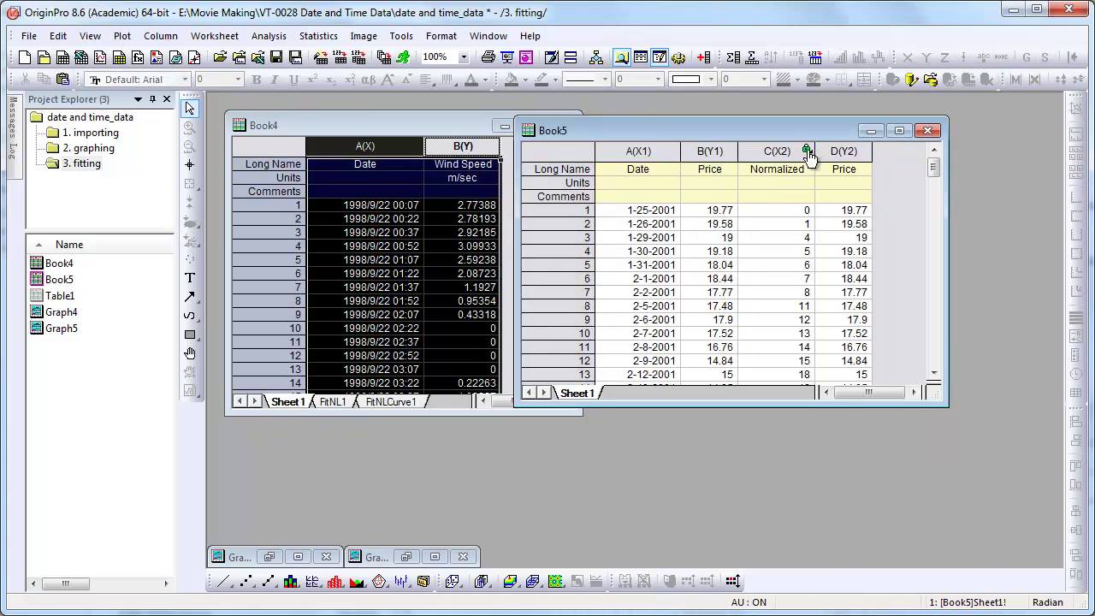
{"action": "left_click", "coordinate": [807, 151]}
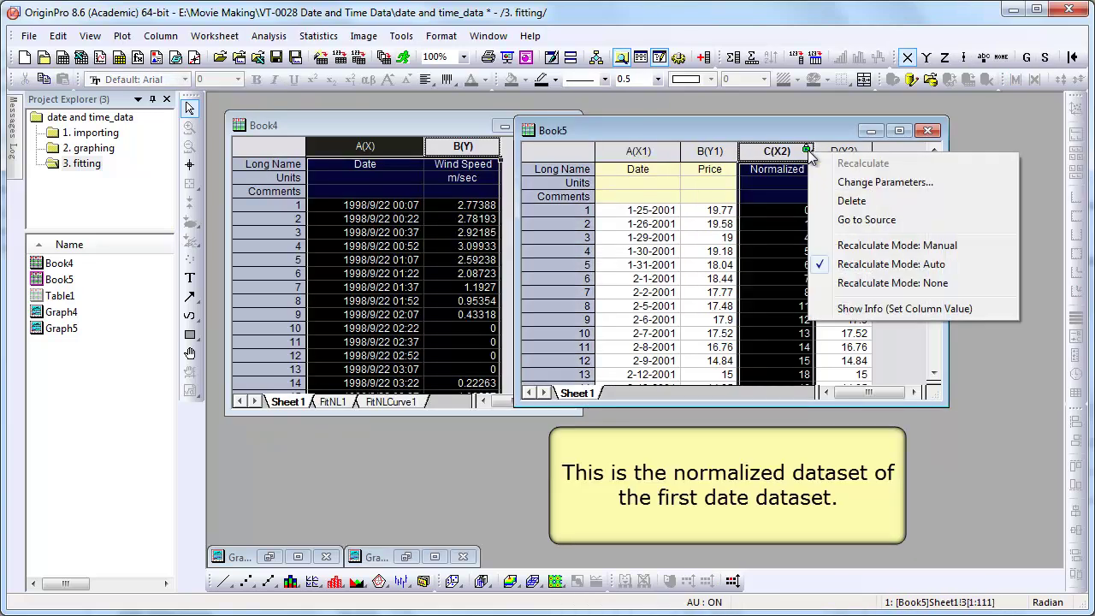
{"action": "left_click", "coordinate": [853, 183]}
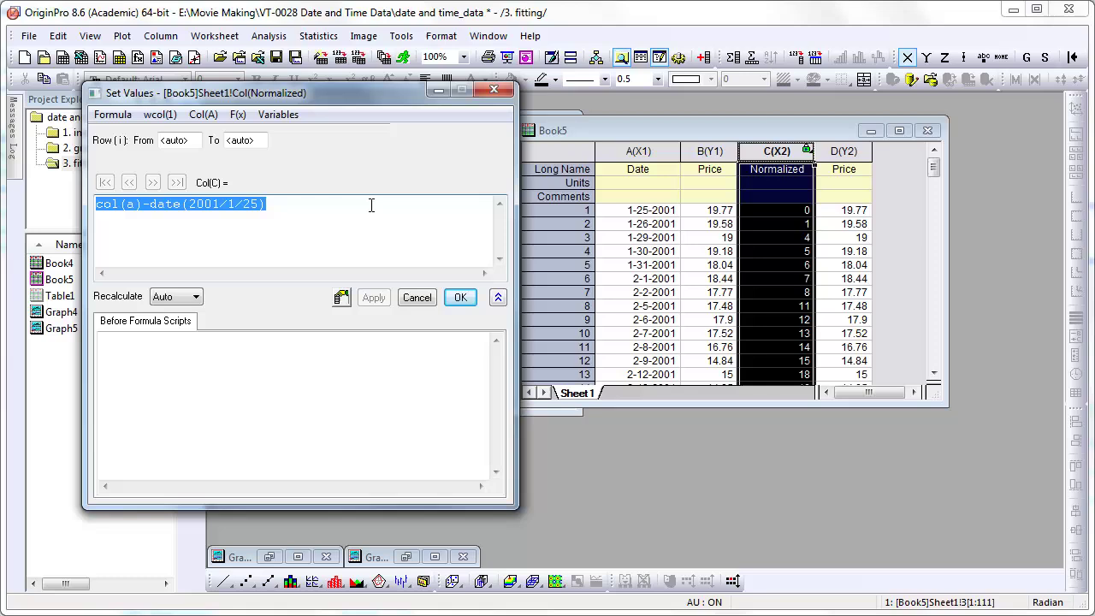
{"action": "left_click", "coordinate": [283, 206]}
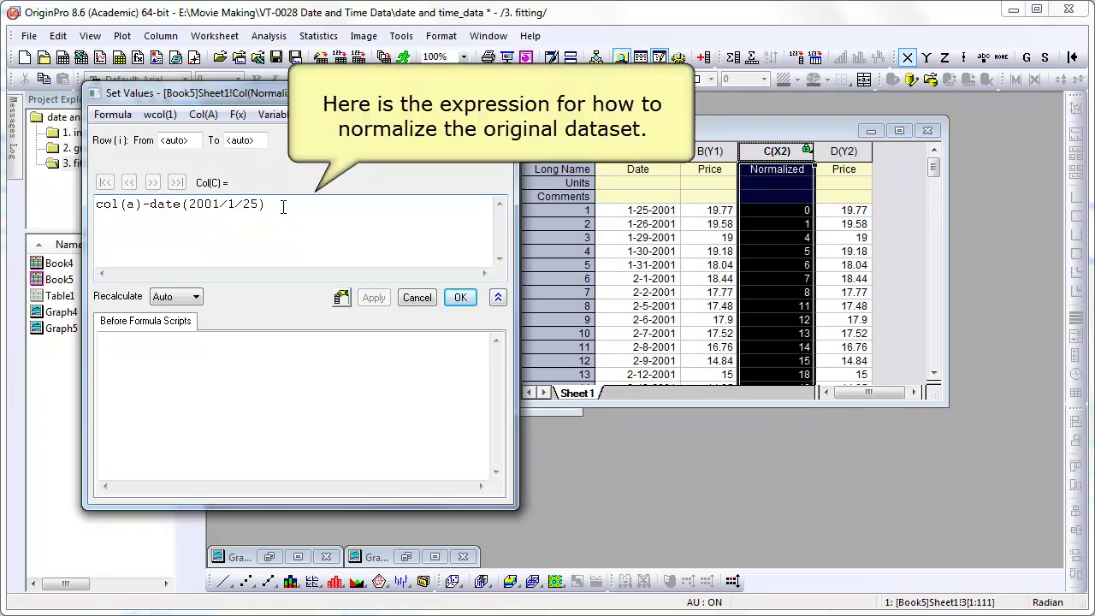
{"action": "left_click_drag", "start_coordinate": [154, 205], "coordinate": [295, 208]}
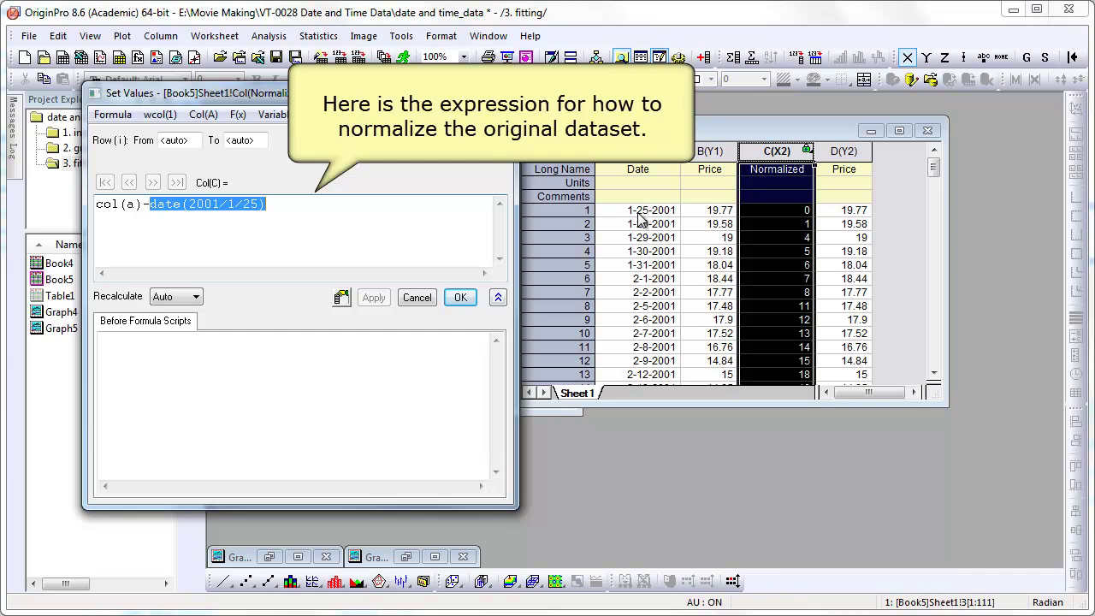
{"action": "left_click", "coordinate": [423, 296]}
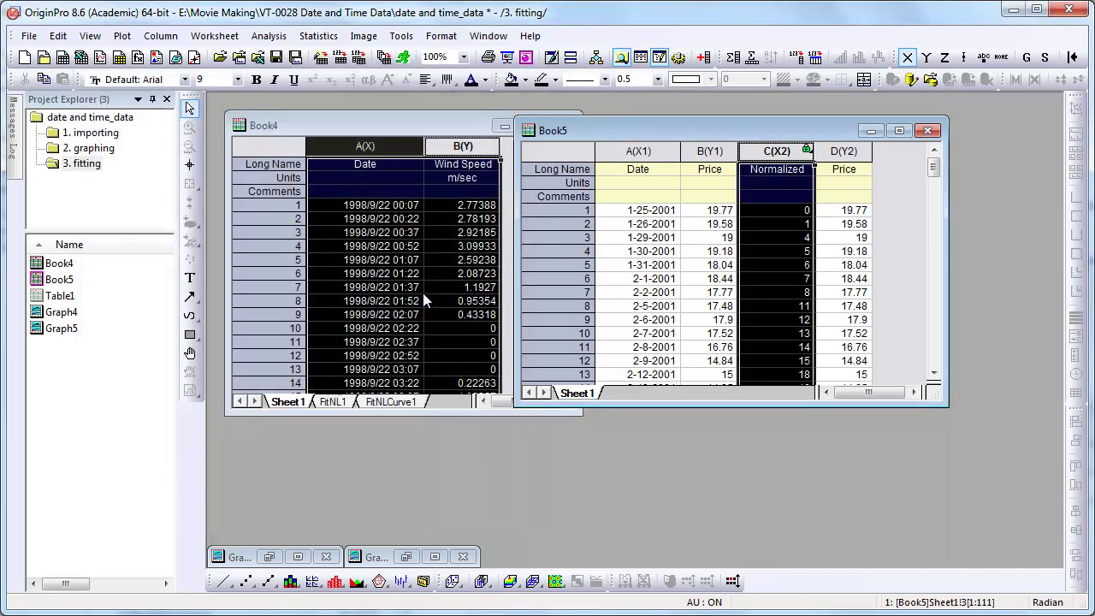
Make a scatter plot of Price against the Normalized date column.
{"action": "left_click_drag", "start_coordinate": [843, 151], "coordinate": [785, 151]}
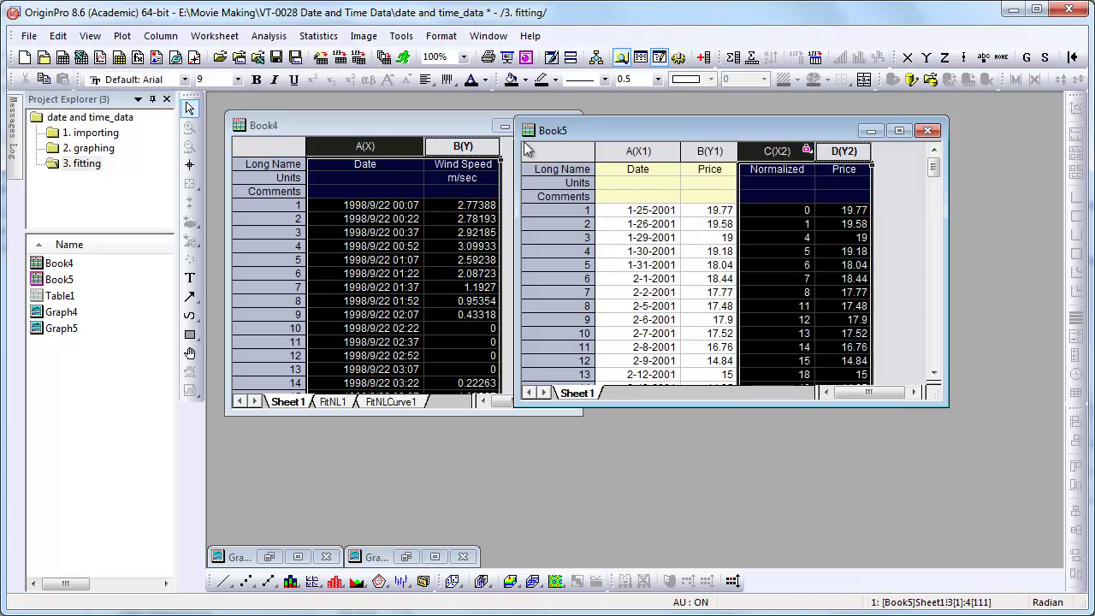
{"action": "left_click", "coordinate": [122, 37]}
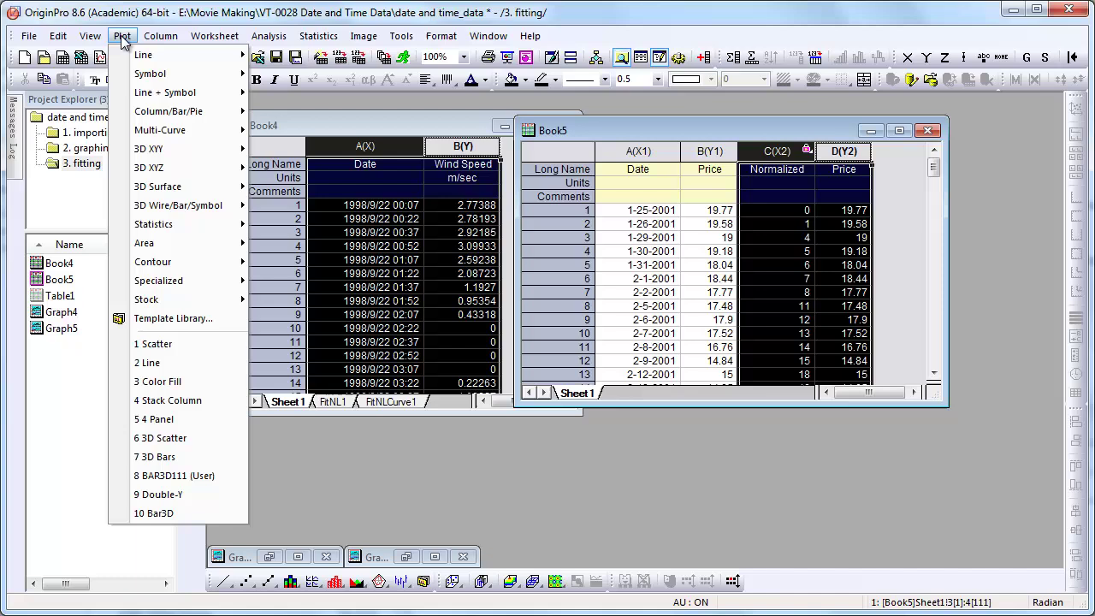
{"action": "mouse_move", "coordinate": [163, 75]}
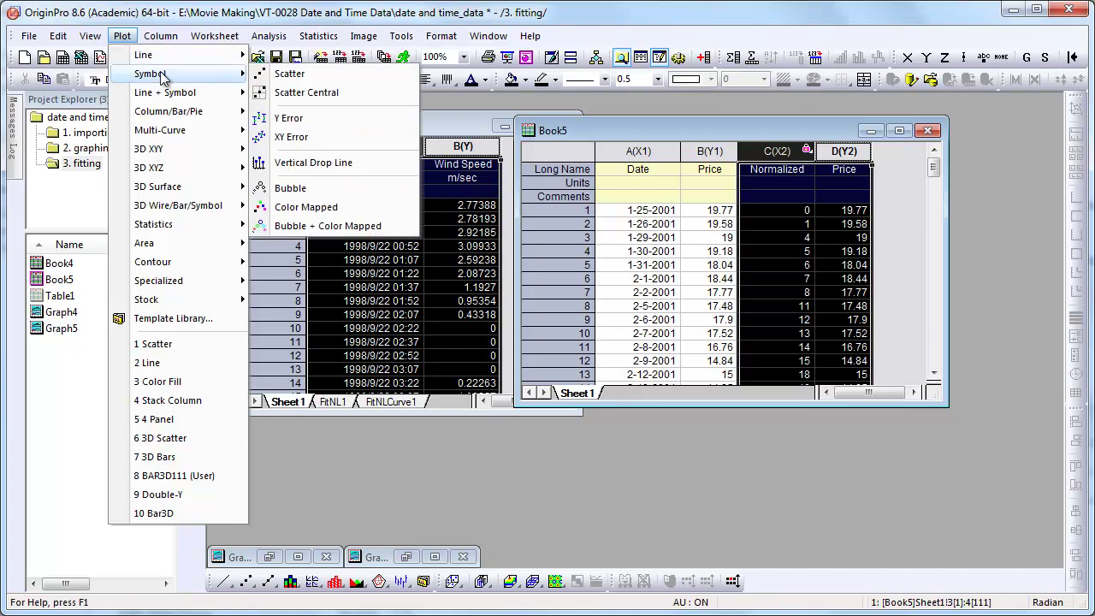
{"action": "left_click", "coordinate": [291, 75]}
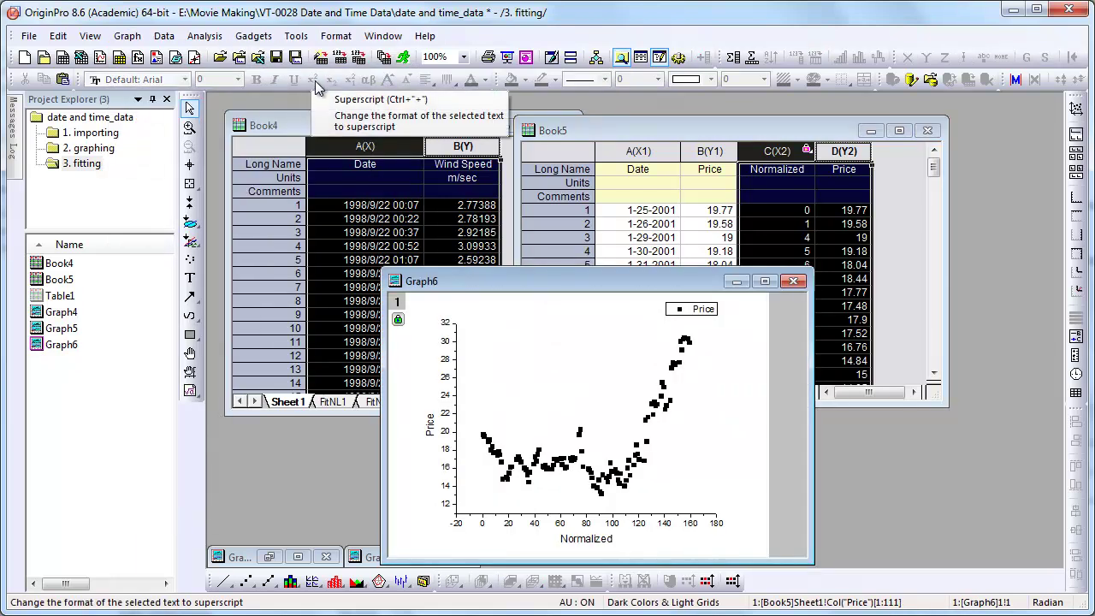
Fit the scatter with an ExpDec1 exponential decay until it converges, then accept the fit.
{"action": "left_click", "coordinate": [205, 36]}
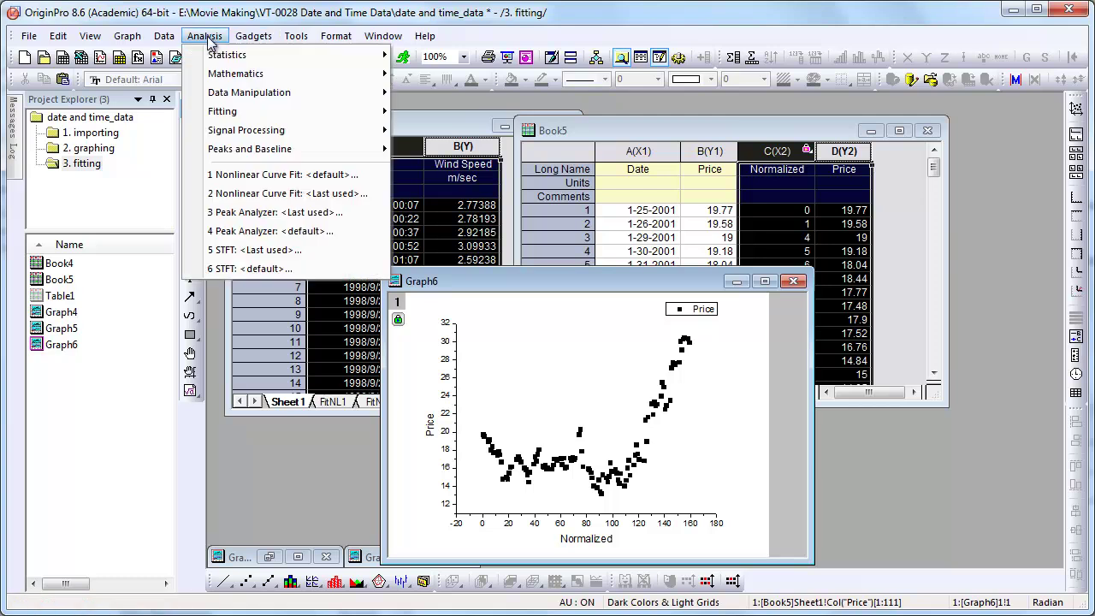
{"action": "mouse_move", "coordinate": [221, 61]}
{"action": "mouse_move", "coordinate": [377, 111]}
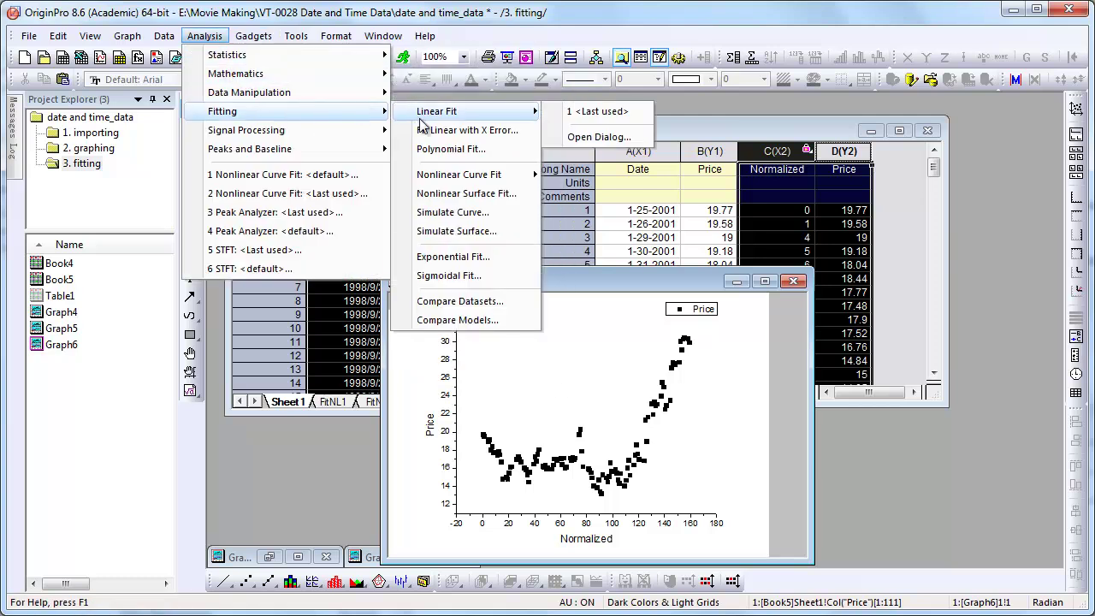
{"action": "mouse_move", "coordinate": [479, 174]}
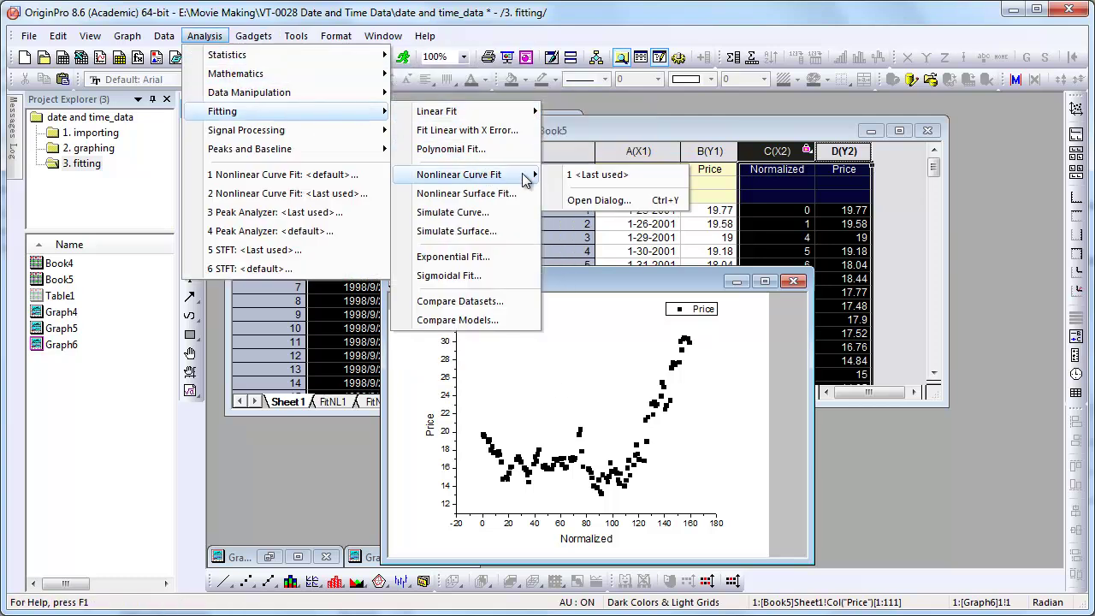
{"action": "left_click", "coordinate": [599, 200]}
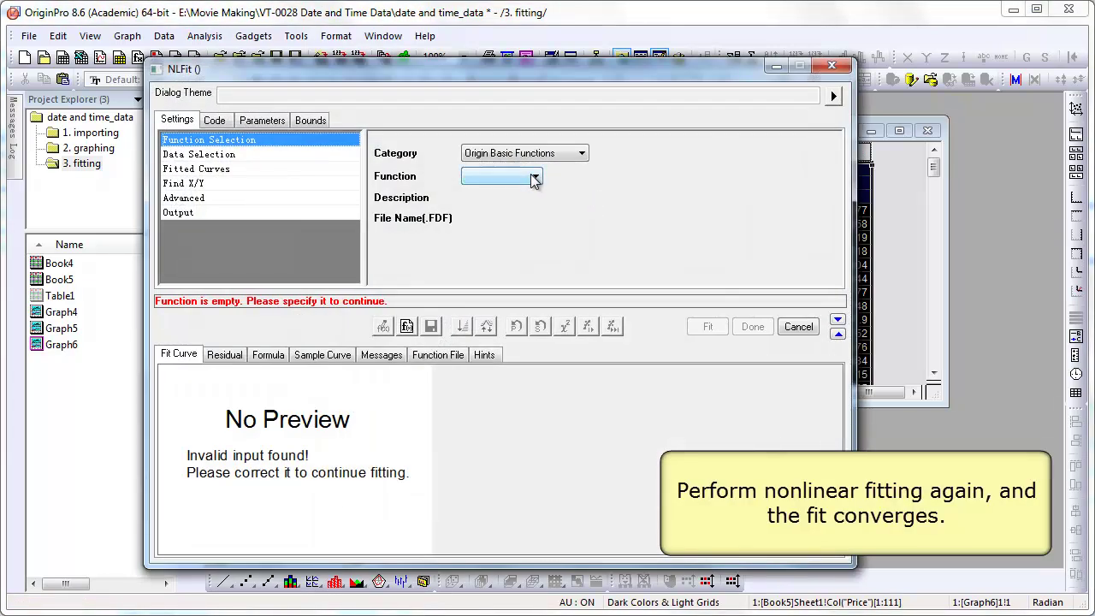
{"action": "left_click", "coordinate": [534, 177]}
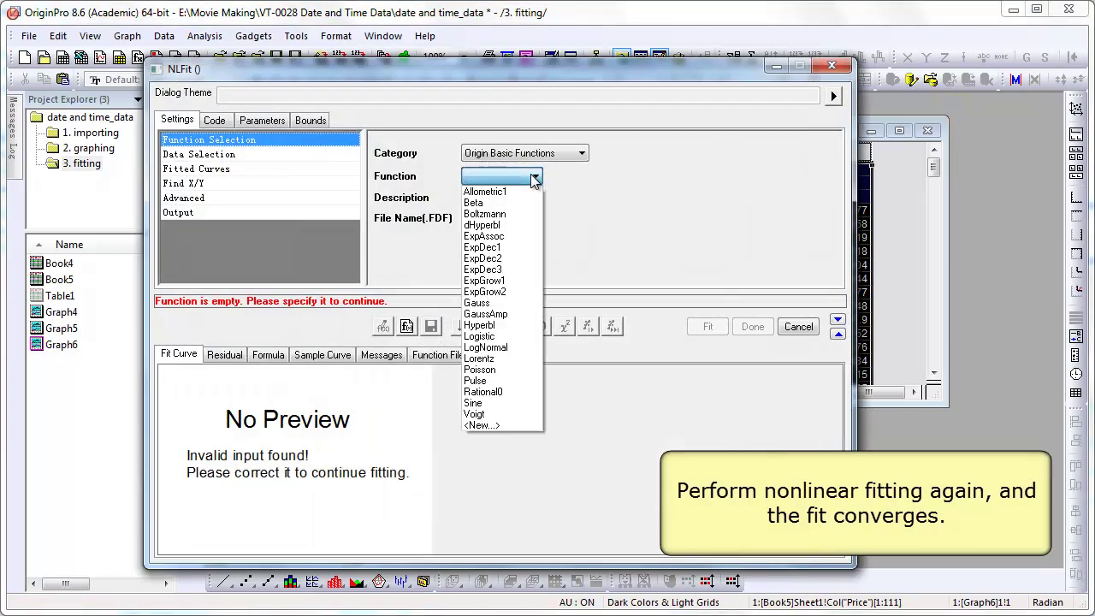
{"action": "left_click", "coordinate": [514, 248]}
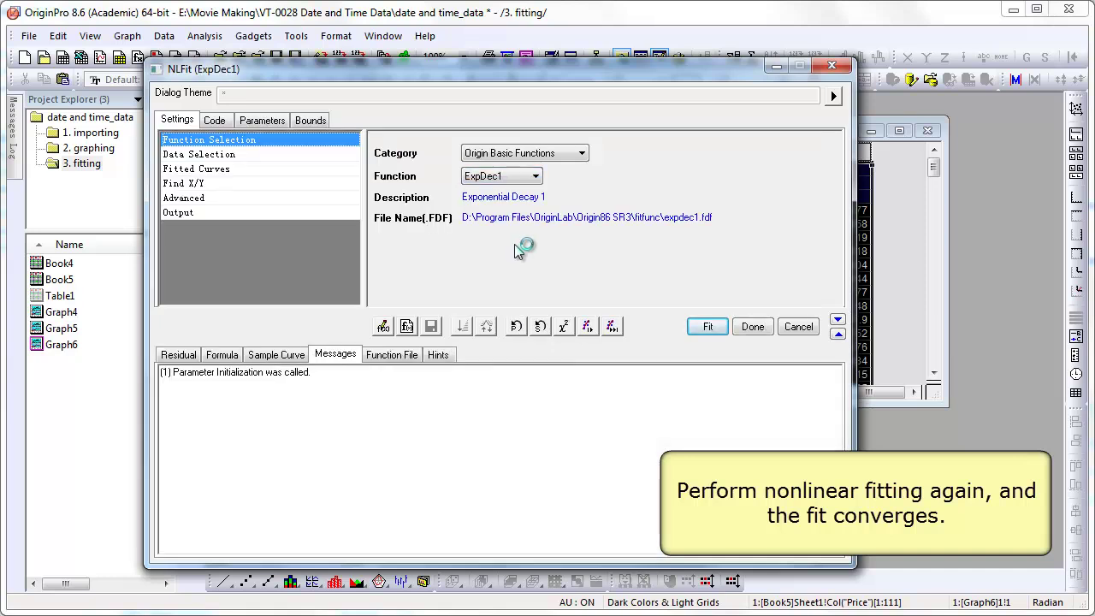
{"action": "left_click", "coordinate": [612, 326]}
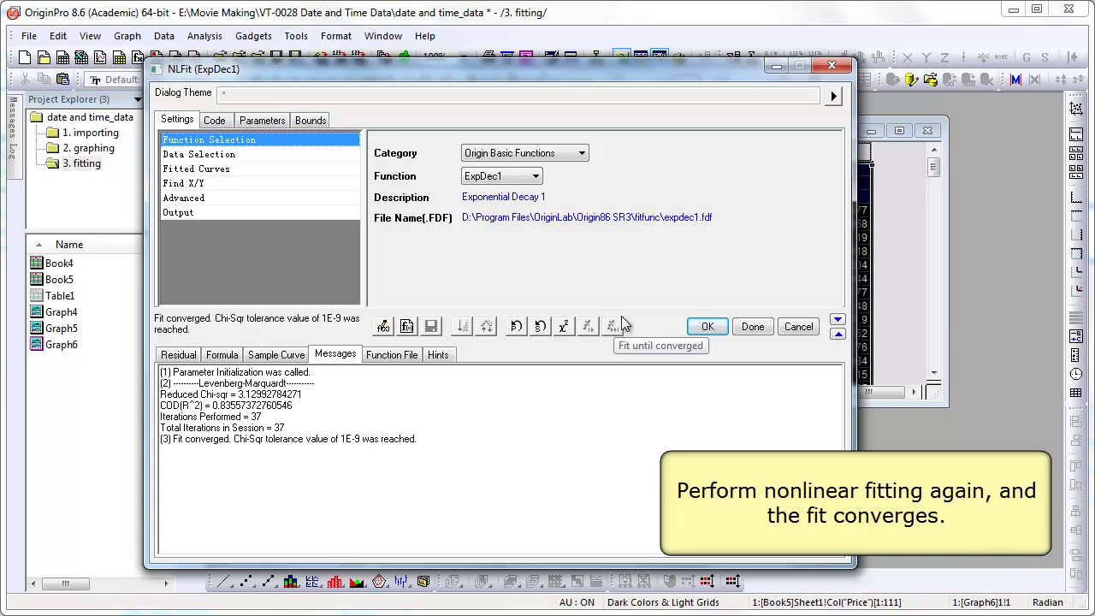
{"action": "left_click", "coordinate": [774, 68]}
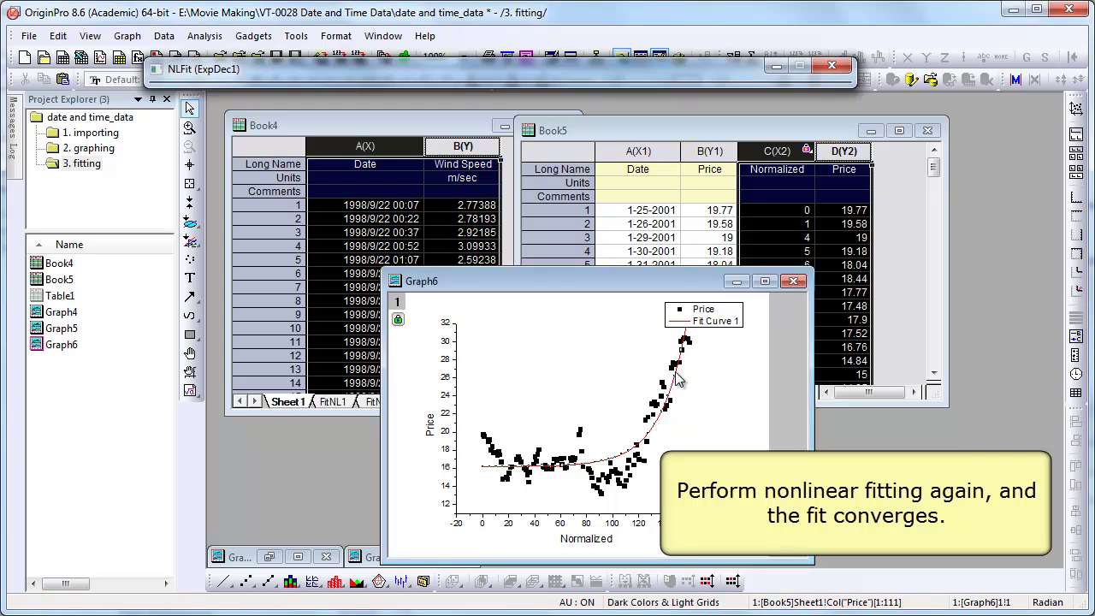
{"action": "left_click", "coordinate": [776, 67]}
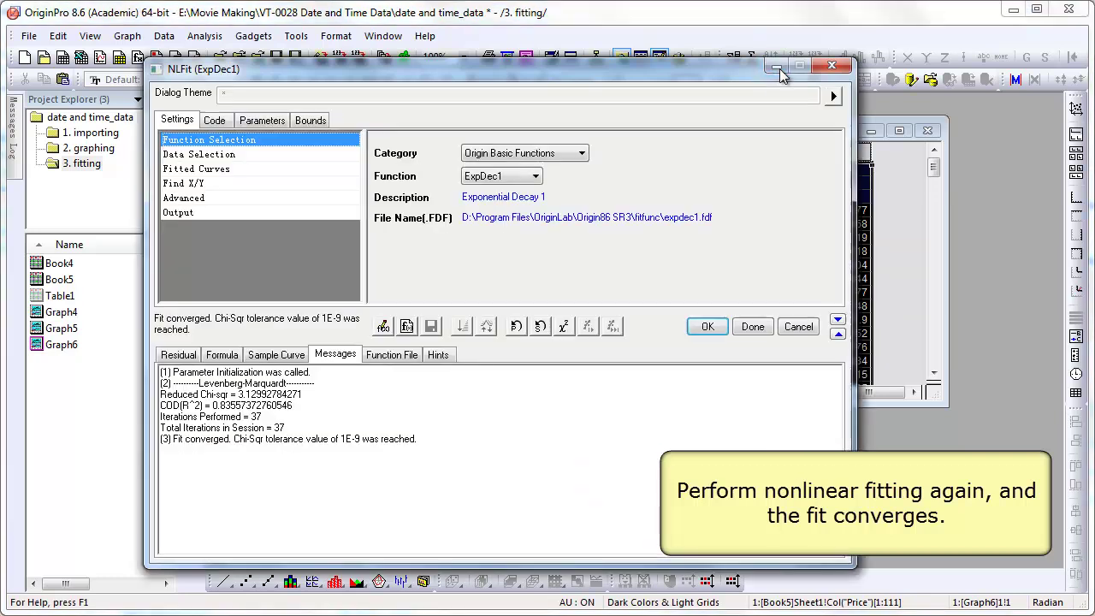
{"action": "left_click", "coordinate": [708, 324]}
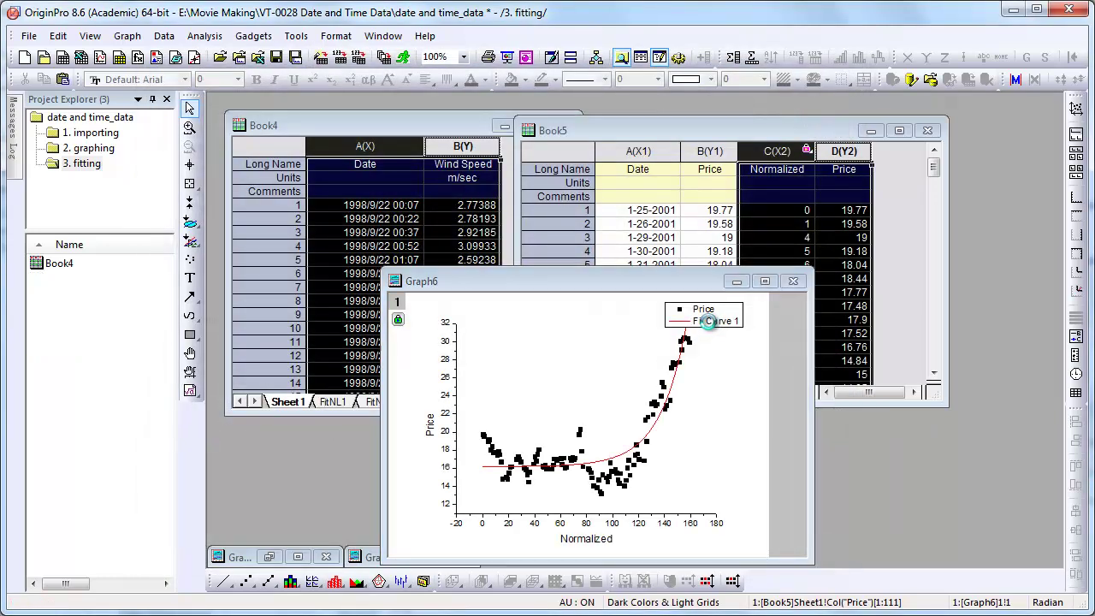
Stay on the graph instead of opening the report sheet, and enlarge the Graph6 window.
{"action": "left_click", "coordinate": [445, 351]}
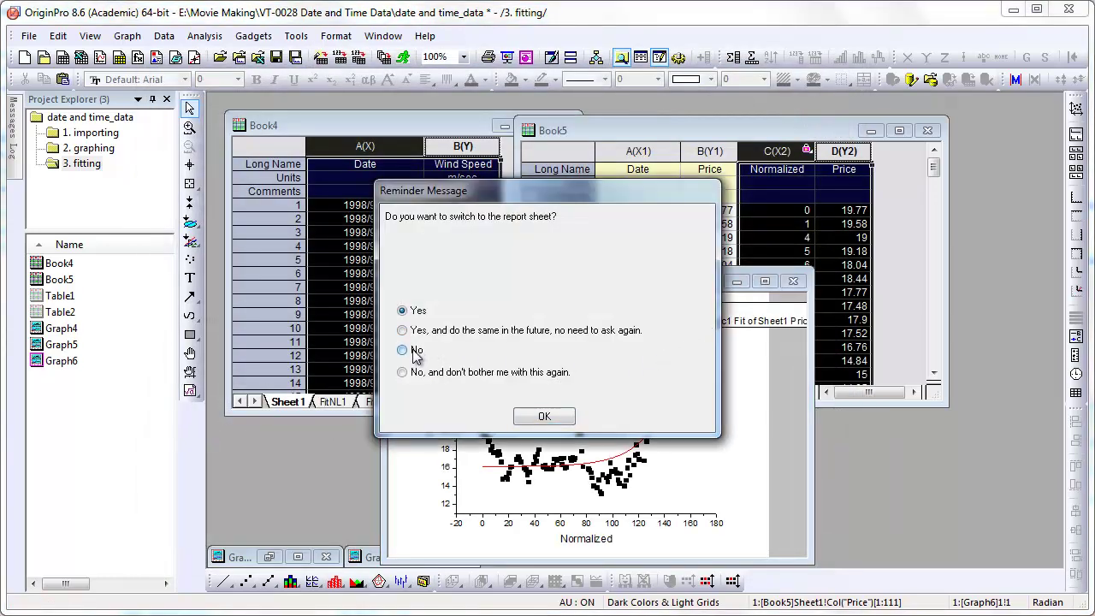
{"action": "left_click", "coordinate": [542, 417]}
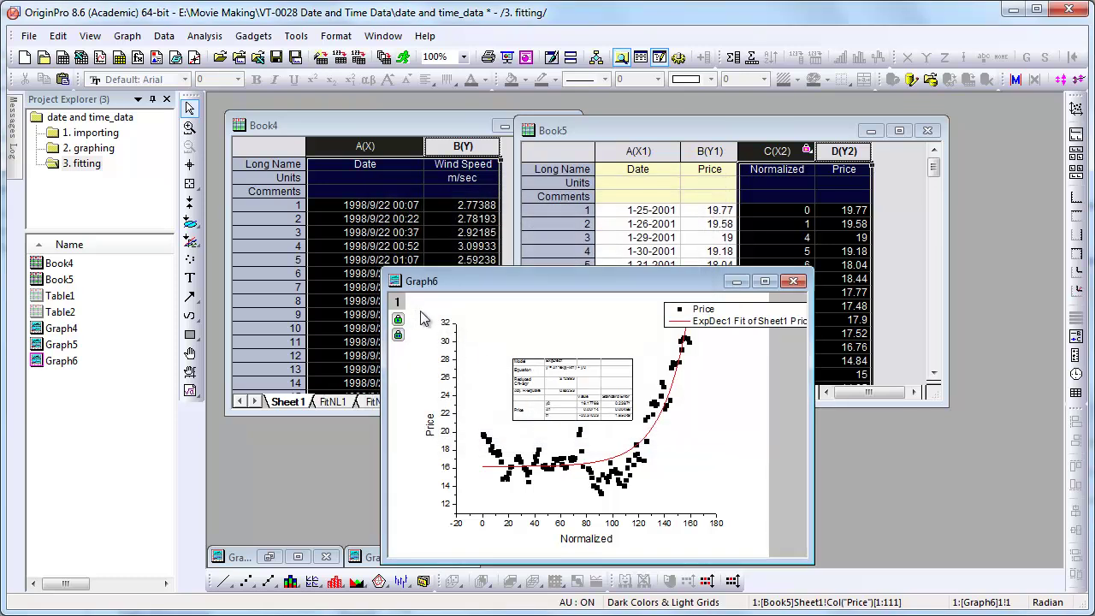
{"action": "left_click_drag", "start_coordinate": [382, 272], "coordinate": [265, 120]}
Move the ExpDec1 results table to the plot's upper left and make it larger.
{"action": "left_click_drag", "start_coordinate": [493, 278], "coordinate": [446, 227]}
{"action": "left_click_drag", "start_coordinate": [565, 268], "coordinate": [607, 329]}
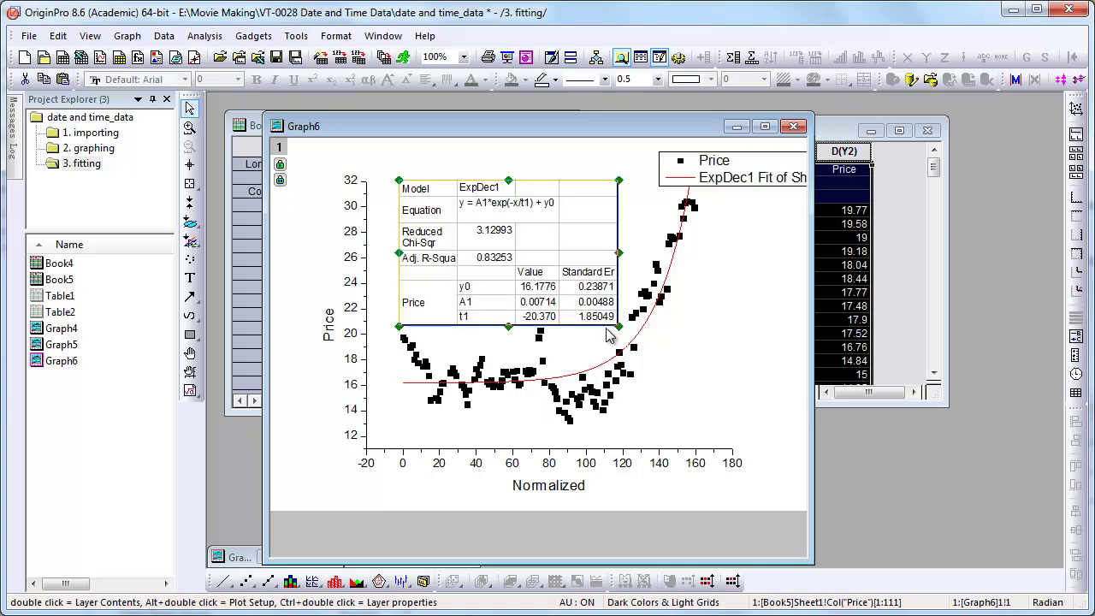
{"action": "left_click", "coordinate": [752, 393]}
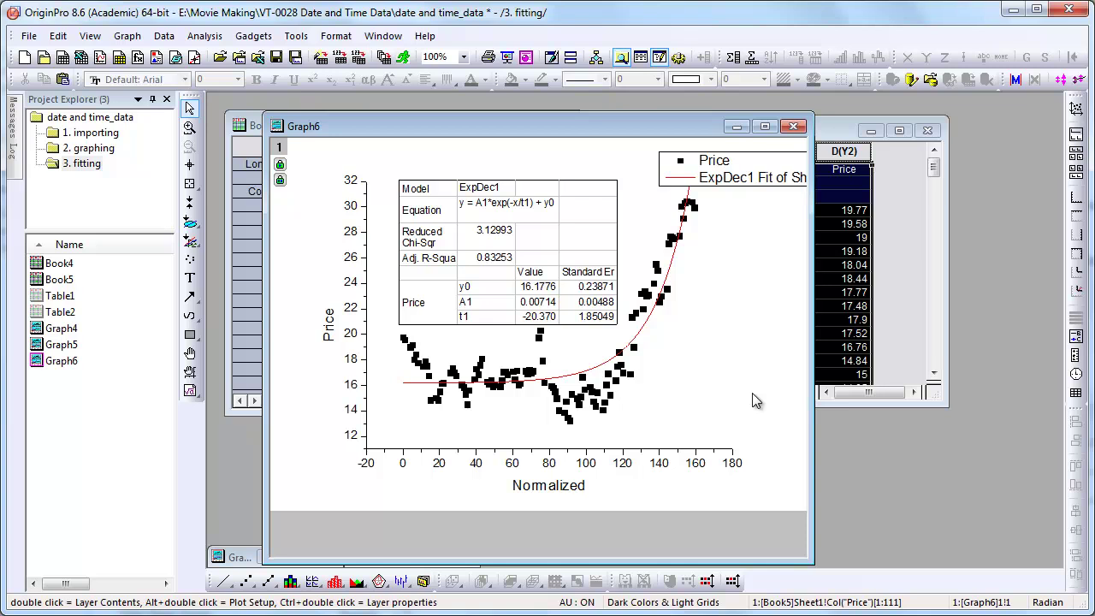